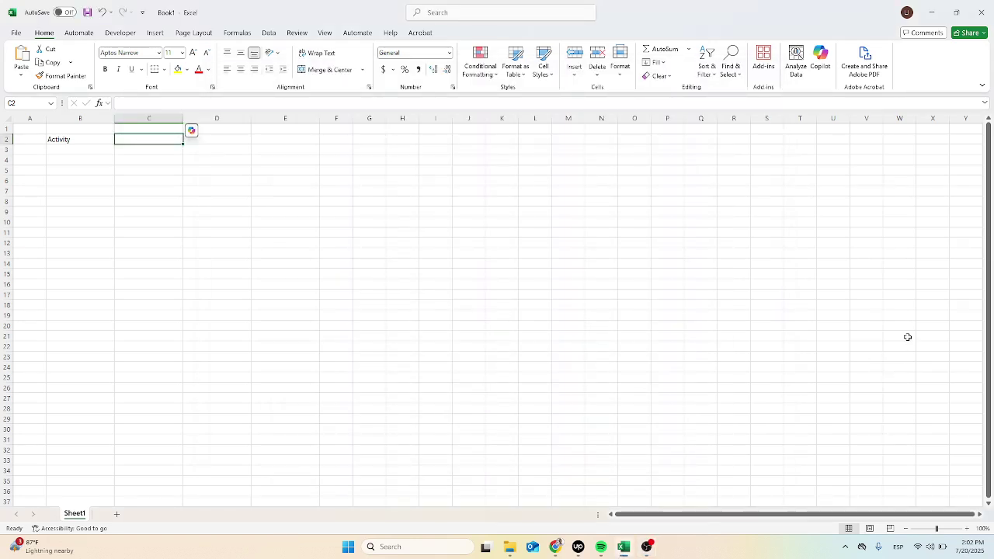
# Step: Delete the Activity label from B2 and narrow columns B through E
pyautogui.press('Left')
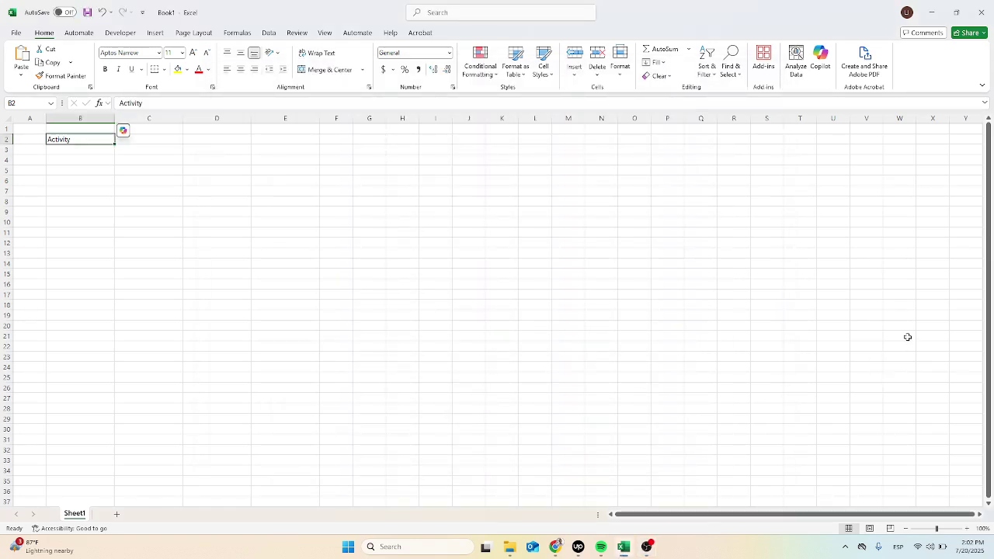
pyautogui.press('Delete')
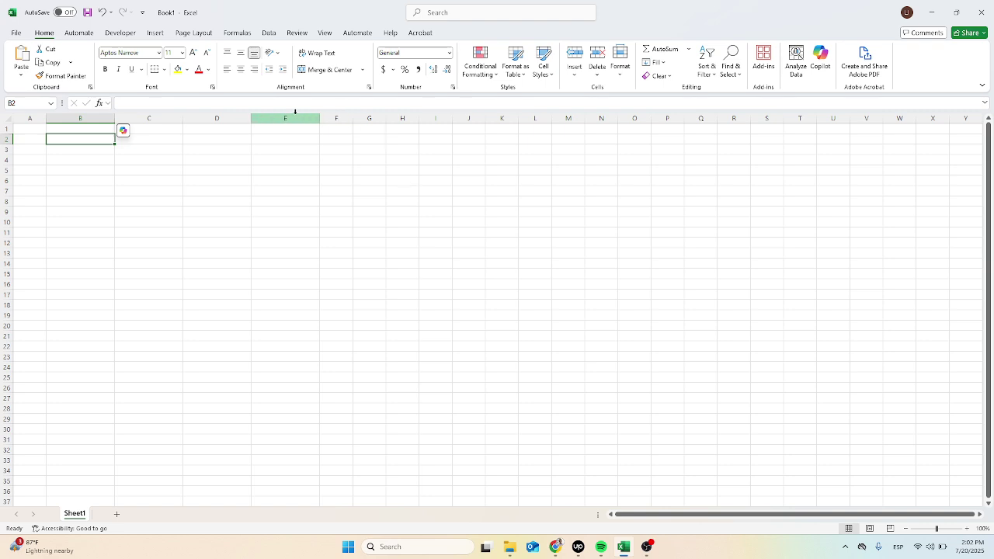
pyautogui.moveTo(288, 117); pyautogui.dragTo(79, 123)
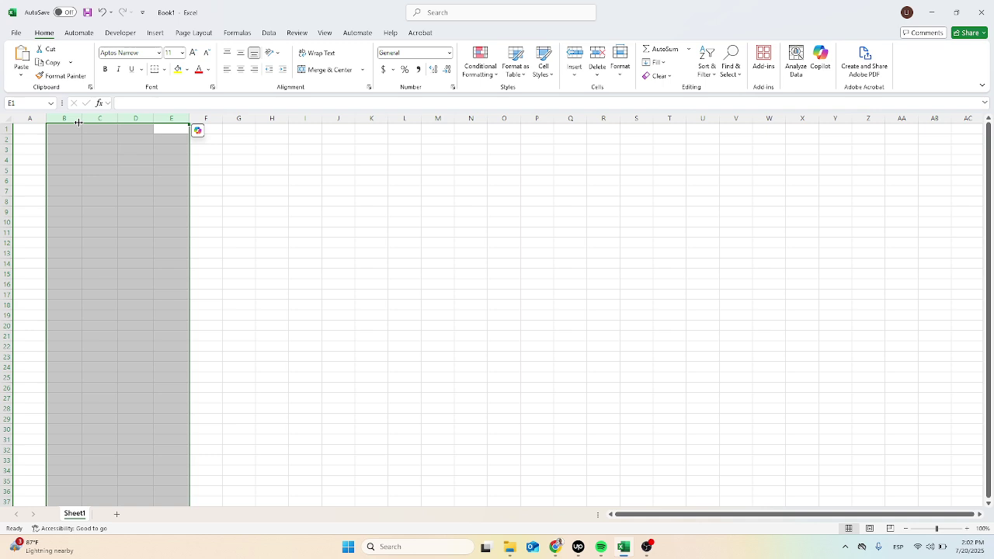
pyautogui.click(171, 130)
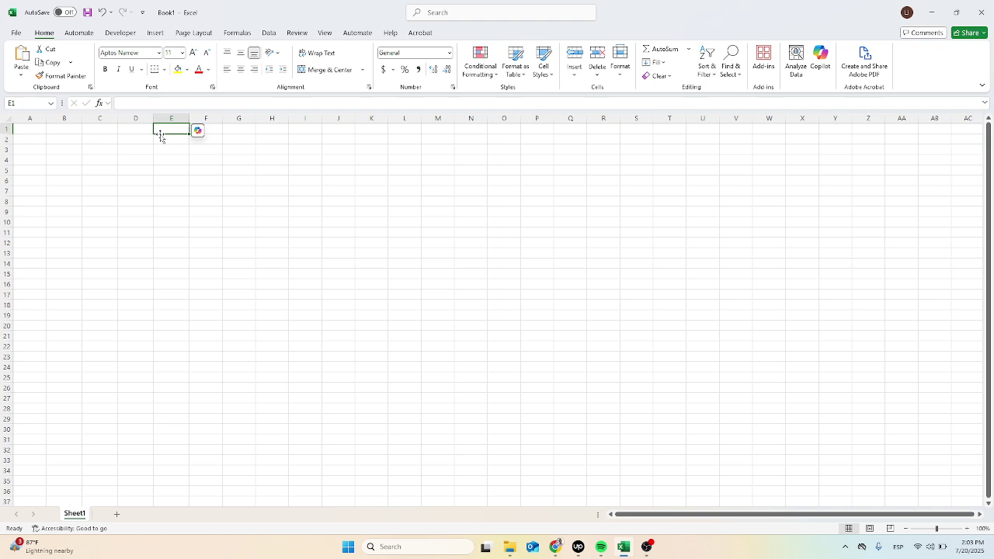
# Step: Enter the Activity header in B2 and resize columns B through E equally
pyautogui.click(67, 142)
pyautogui.moveTo(66, 118); pyautogui.dragTo(266, 122)
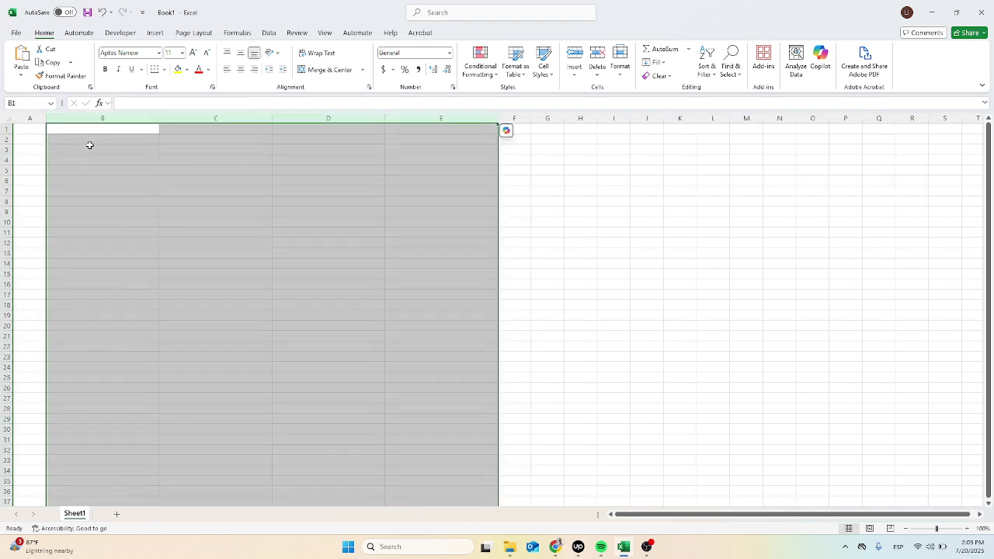
pyautogui.click(93, 139)
pyautogui.write('Acti')
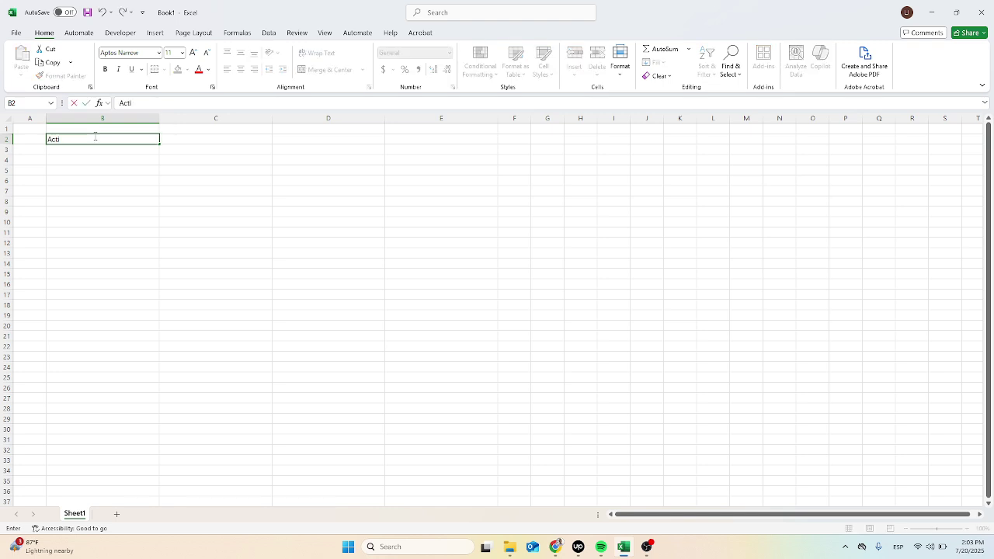
pyautogui.write('vity')
pyautogui.press('BackSpace')
pyautogui.write('ity')
pyautogui.hotkey('ctrl', 'Return')
pyautogui.press('Right')
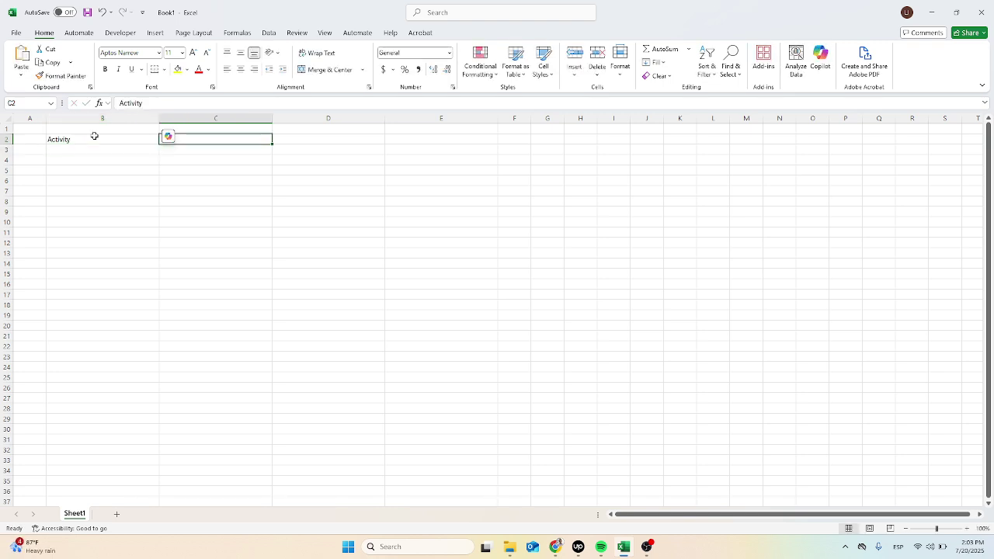
pyautogui.moveTo(101, 119); pyautogui.dragTo(441, 118)
pyautogui.moveTo(385, 119); pyautogui.dragTo(349, 119)
# Step: Type the Starting Date header in C2 and Duration in D2
pyautogui.click(178, 139)
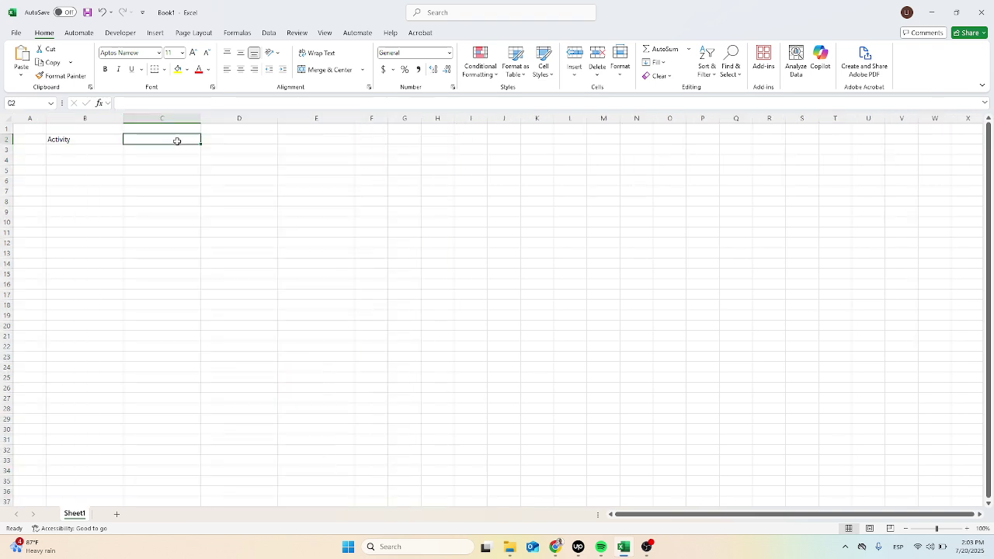
pyautogui.write('Start')
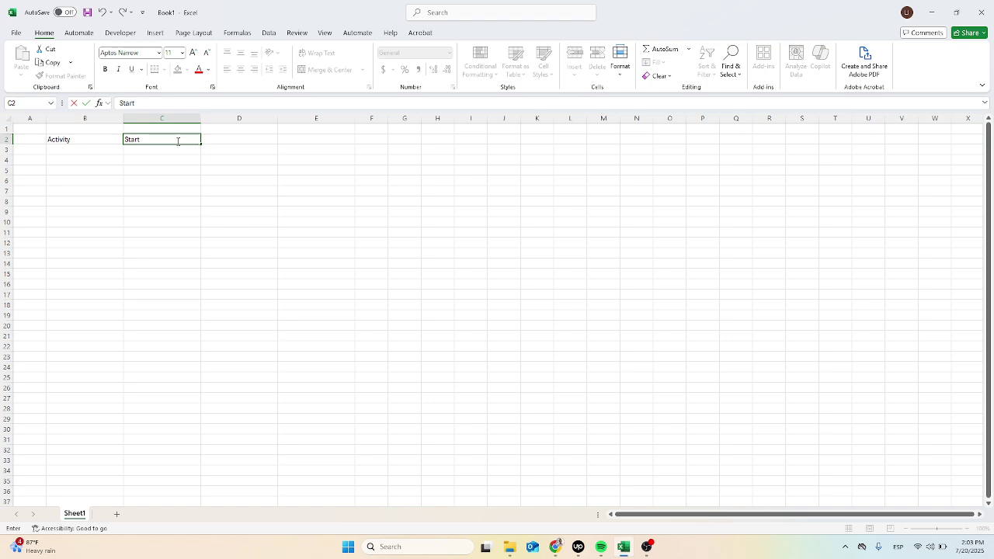
pyautogui.write('ing Date')
pyautogui.press('Return')
pyautogui.press('Up')
pyautogui.press('Right')
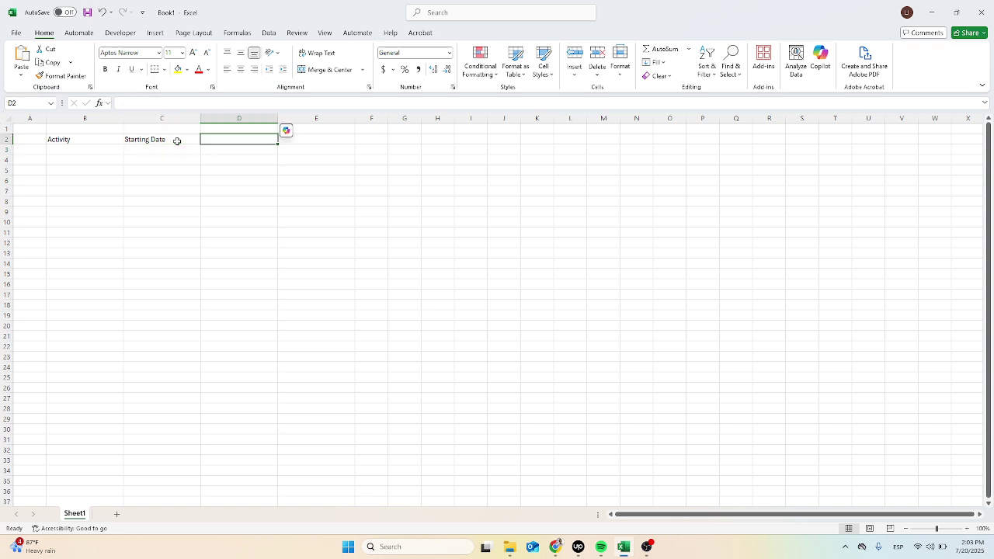
pyautogui.write('Duration')
pyautogui.press('Return')
pyautogui.press('Return')
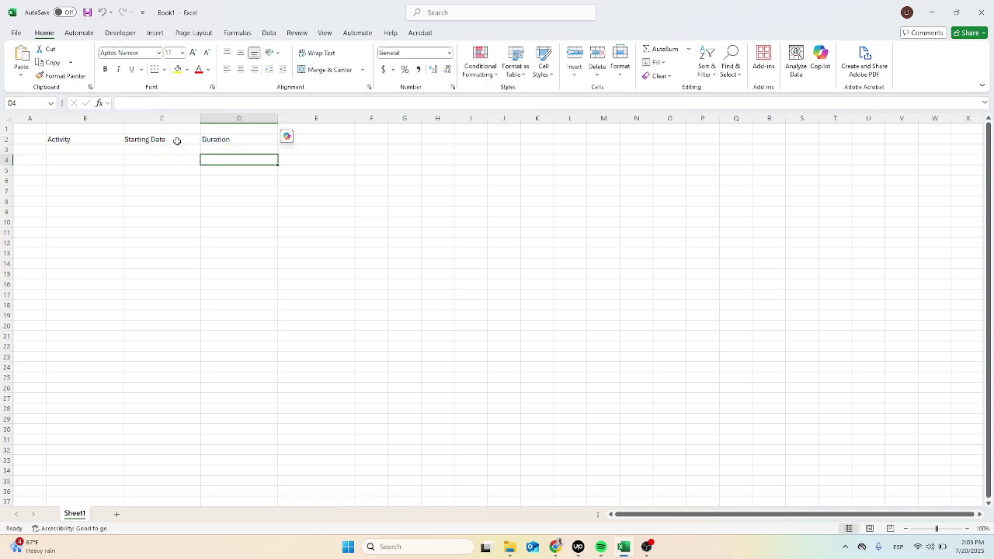
pyautogui.press('Right')
pyautogui.press('Up')
pyautogui.press('Up')
# Step: Change D2 to End Date and put the Duration header in E2
pyautogui.write('En')
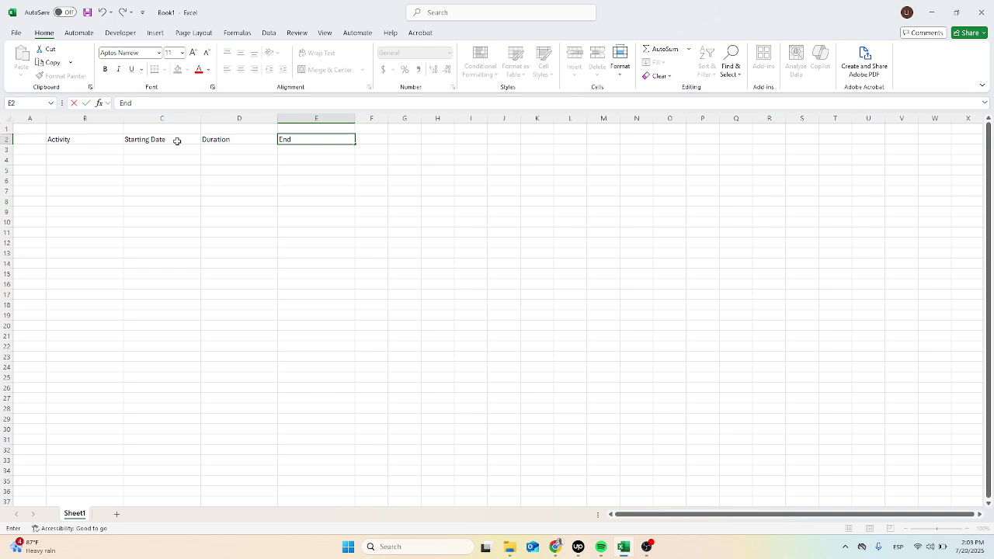
pyautogui.write('d')
pyautogui.press('Escape')
pyautogui.press('Left')
pyautogui.write('d')
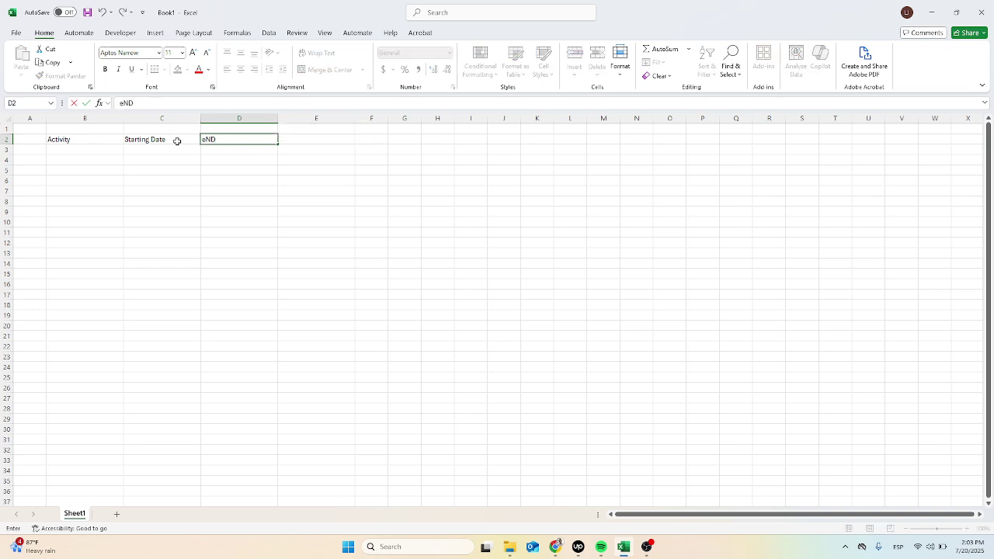
pyautogui.press('BackSpace')
pyautogui.write('End Date')
pyautogui.press('Return')
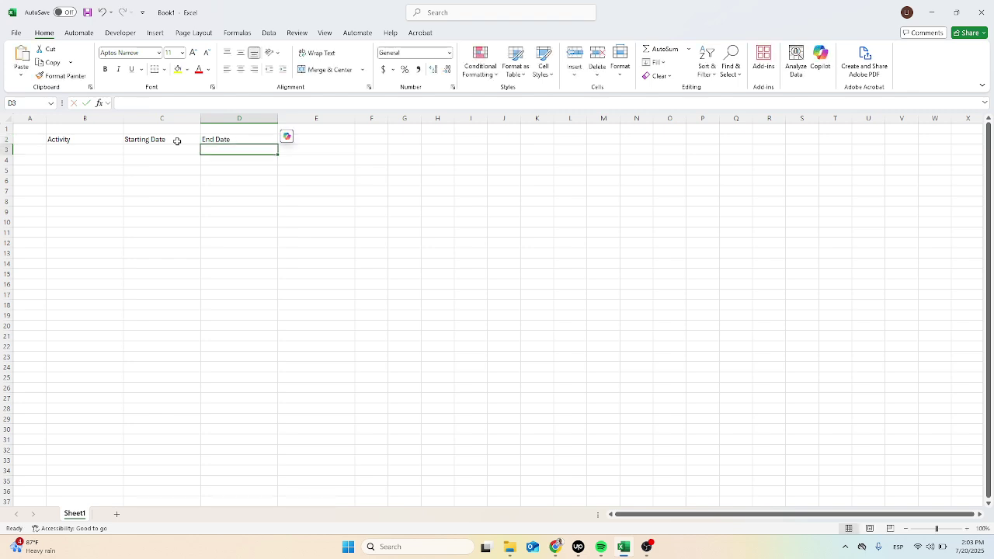
pyautogui.press('Up')
pyautogui.press('Right')
pyautogui.write('Duration')
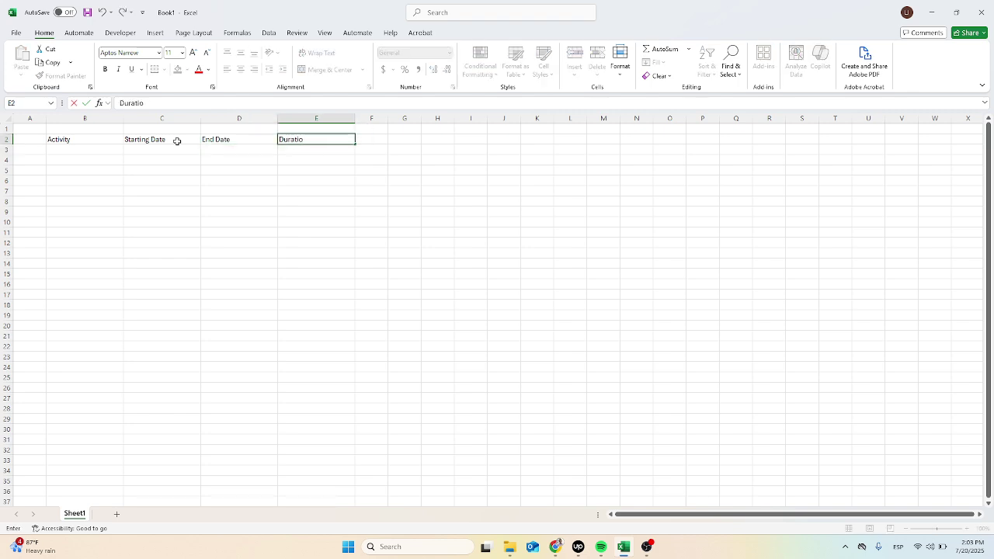
pyautogui.press('Return')
# Step: Make the four headers in B2:E2 bold
pyautogui.press('Left')
pyautogui.press('Left')
pyautogui.press('Left')
pyautogui.press('Left')
pyautogui.press('Up')
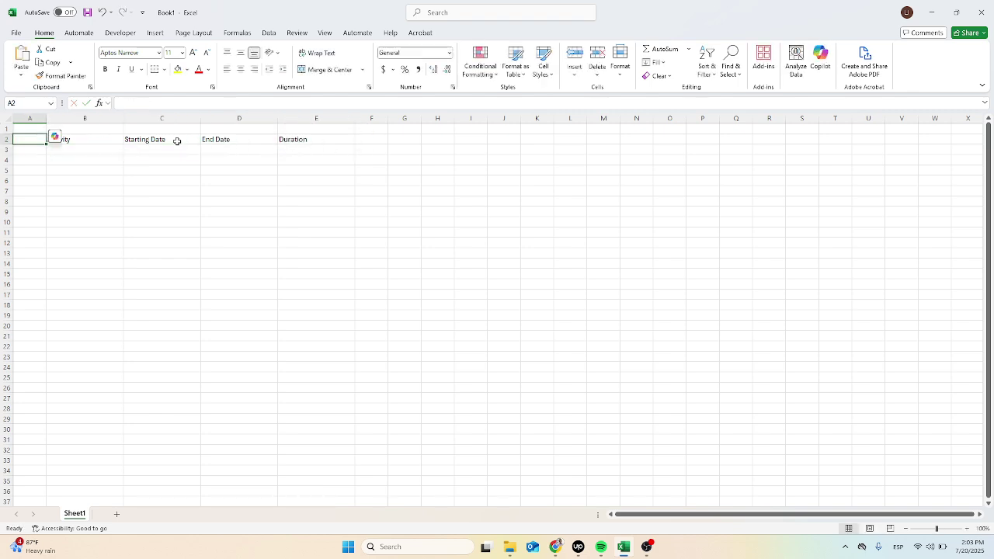
pyautogui.press('Right')
pyautogui.hotkey('ctrl', 'shift', 'Right')
pyautogui.hotkey('ctrl', 'shift', 'Right')
pyautogui.hotkey('ctrl', 'shift', 'Left')
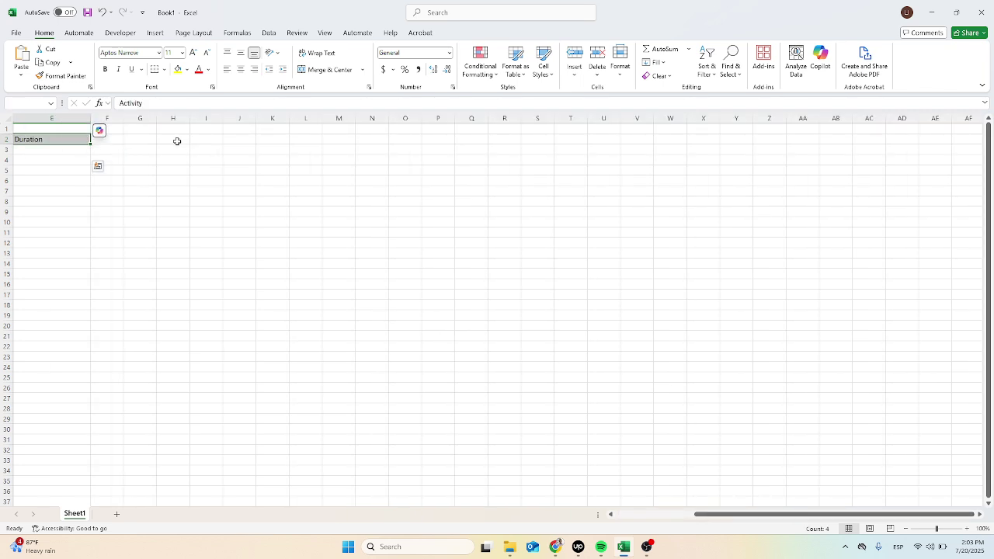
pyautogui.click(105, 69)
# Step: Fill Activity 1 through Activity 10 down B3:B12 and make rows 1–12 taller
pyautogui.click(207, 222)
pyautogui.moveTo(206, 222); pyautogui.dragTo(100, 155)
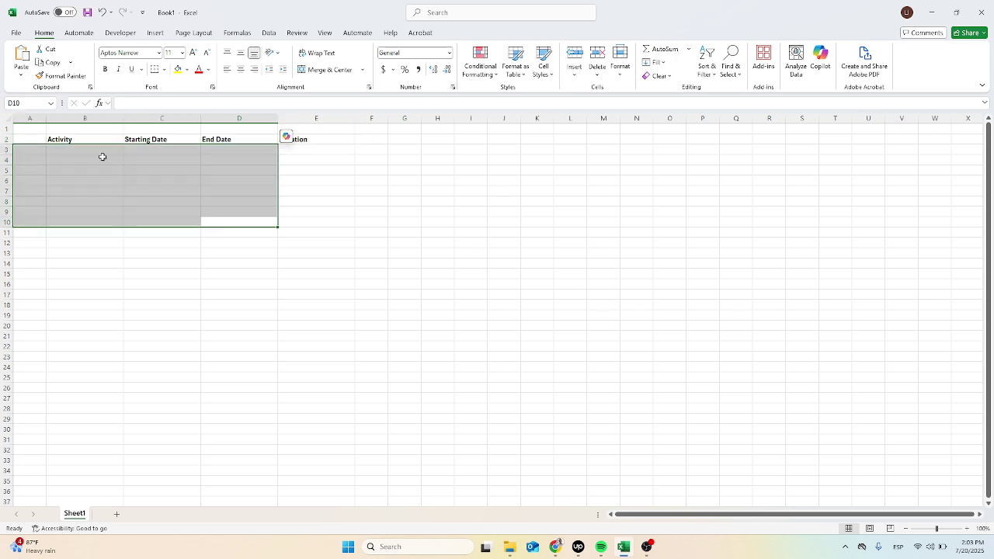
pyautogui.click(108, 148)
pyautogui.write('Activity 1')
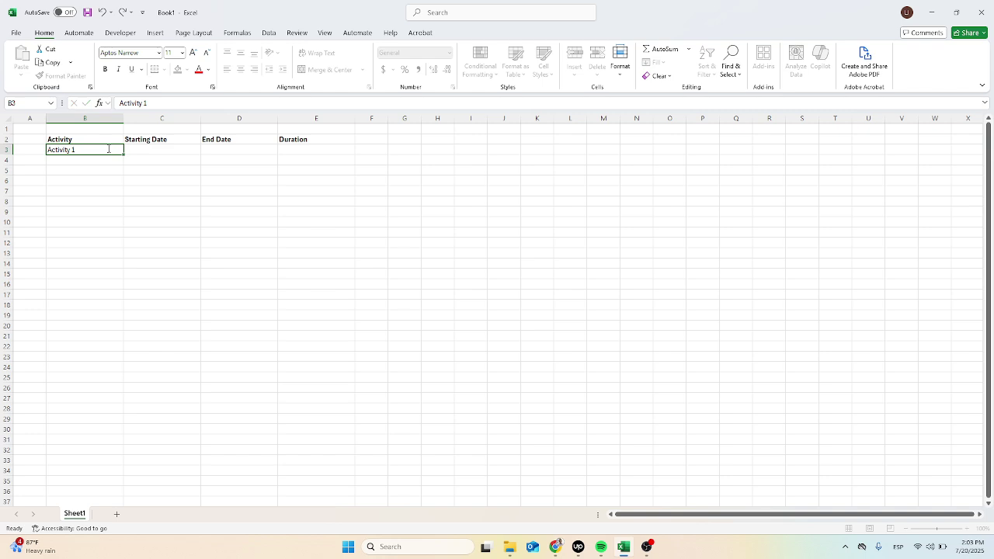
pyautogui.press('Return')
pyautogui.click(108, 148)
pyautogui.moveTo(123, 154); pyautogui.dragTo(148, 402)
pyautogui.moveTo(78, 254)
pyautogui.mouseDown()
pyautogui.moveTo(87, 410)
pyautogui.moveTo(78, 254)
pyautogui.mouseUp()
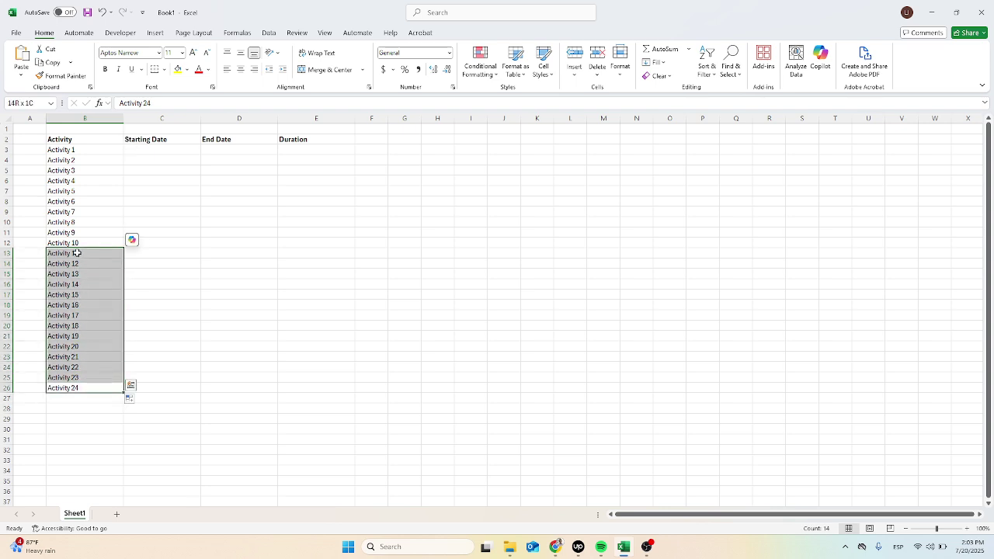
pyautogui.press('Delete')
pyautogui.moveTo(6, 128); pyautogui.dragTo(7, 246)
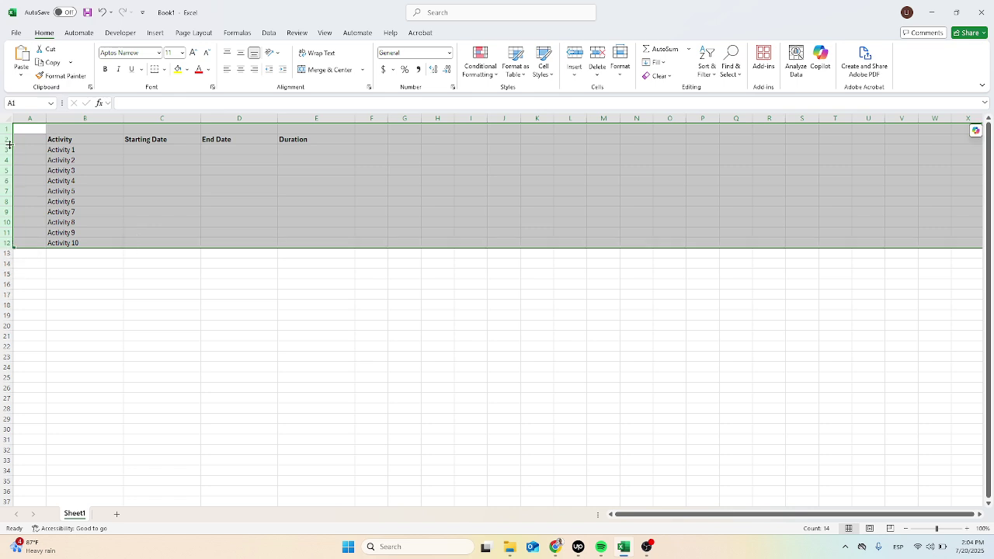
pyautogui.moveTo(8, 144); pyautogui.dragTo(7, 165)
# Step: Hide the sheet gridlines and enter 7/21/2025 as the first start date in C3
pyautogui.click(233, 176)
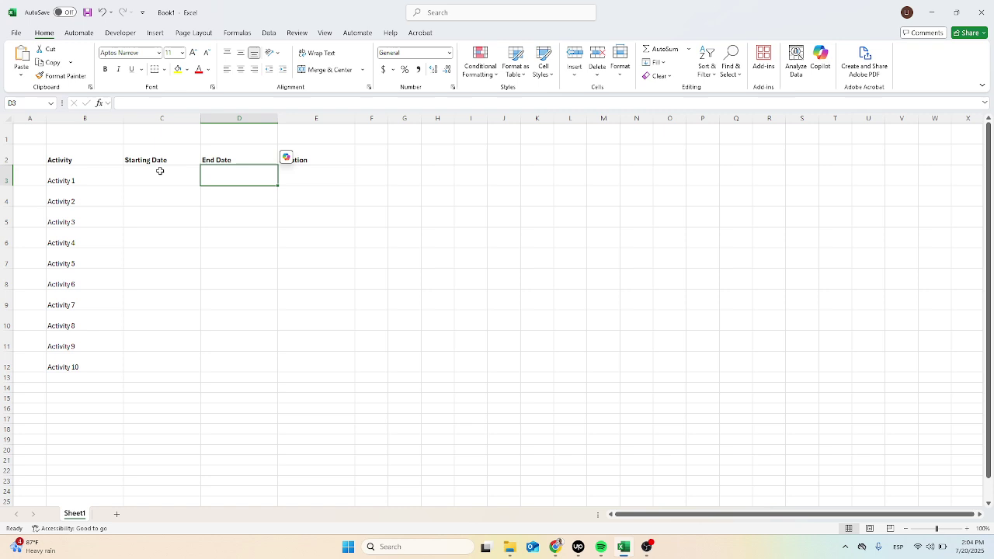
pyautogui.click(163, 170)
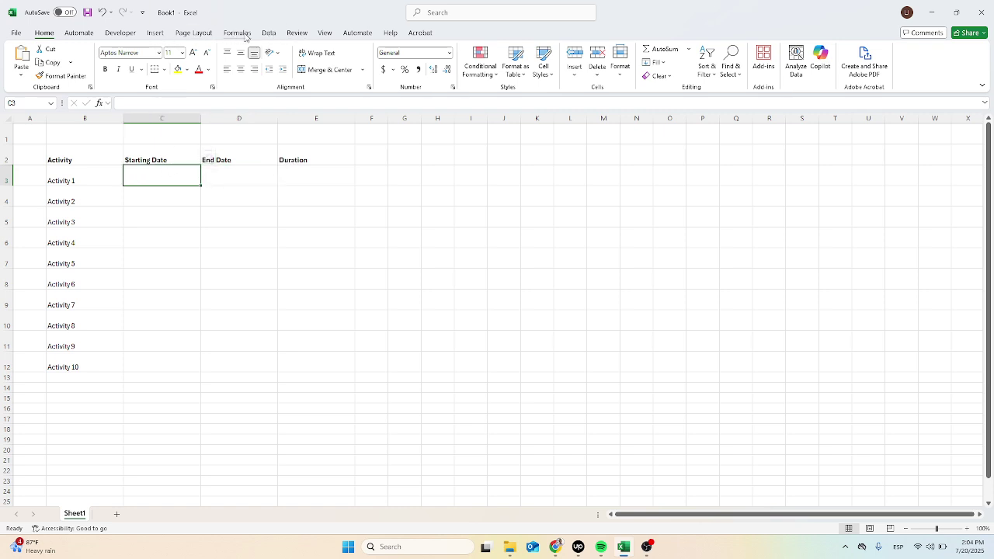
pyautogui.click(324, 33)
pyautogui.click(299, 62)
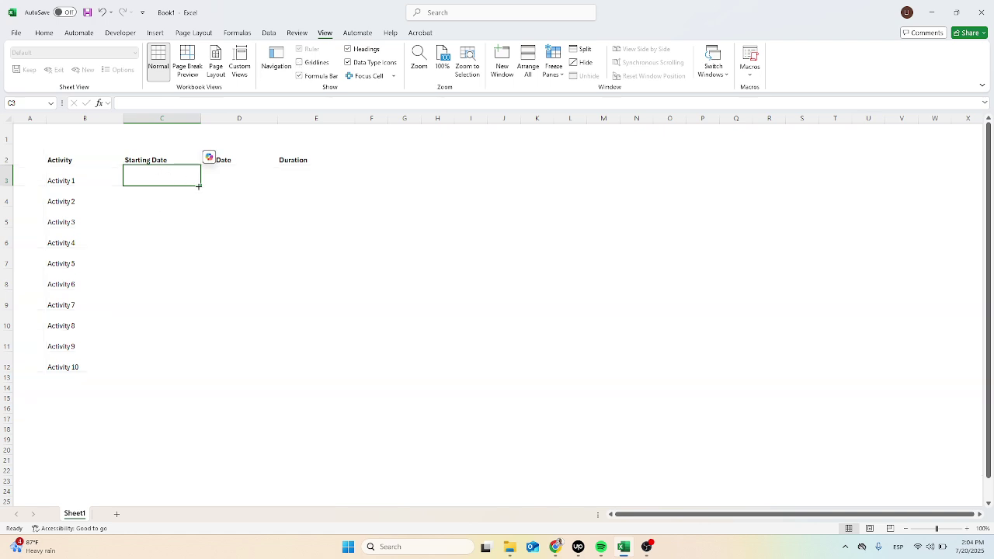
pyautogui.write('7')
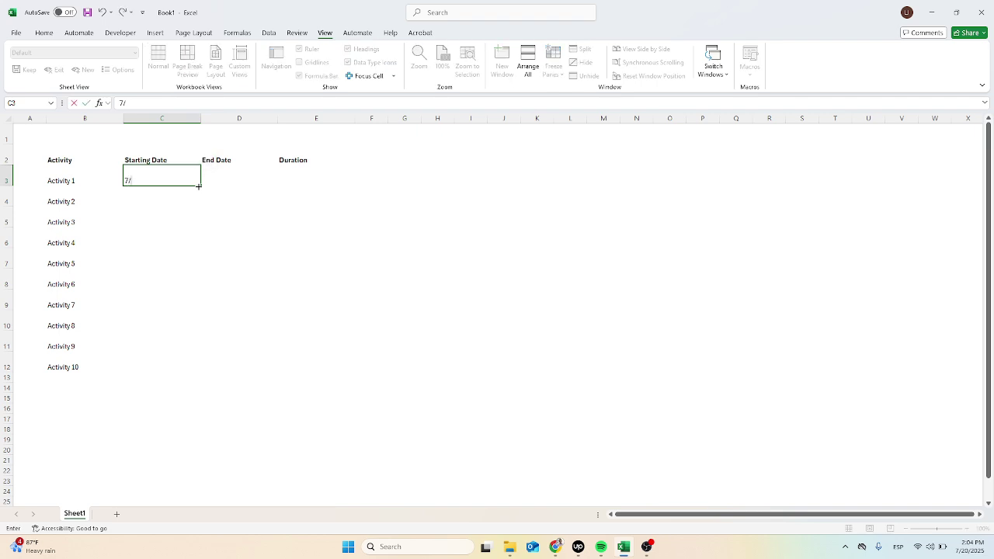
pyautogui.write('/')
pyautogui.press('Escape')
pyautogui.write('7/21/2025')
pyautogui.press('Return')
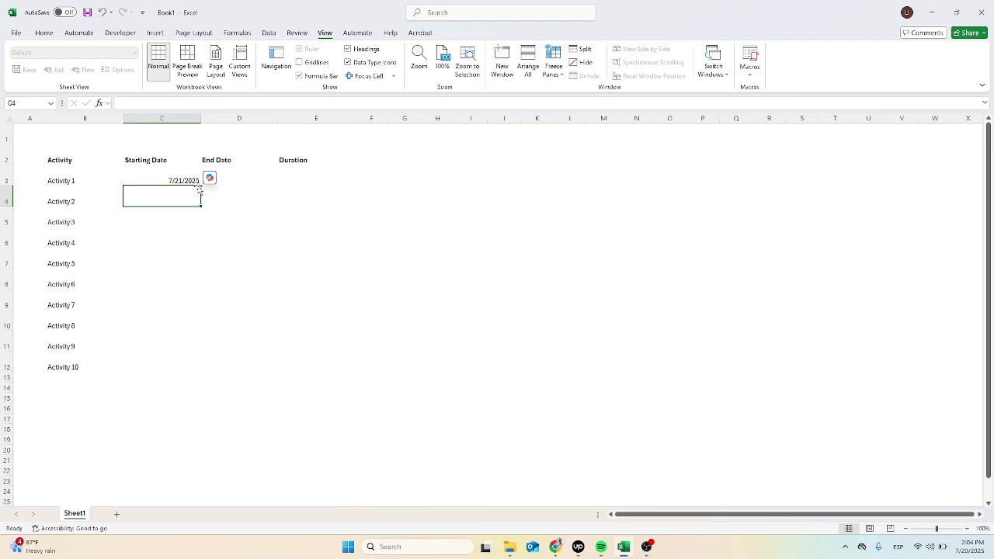
# Step: Enter =C3+E3 in C4 and fill it down to C12
pyautogui.click(198, 185)
pyautogui.click(190, 194)
pyautogui.write('=')
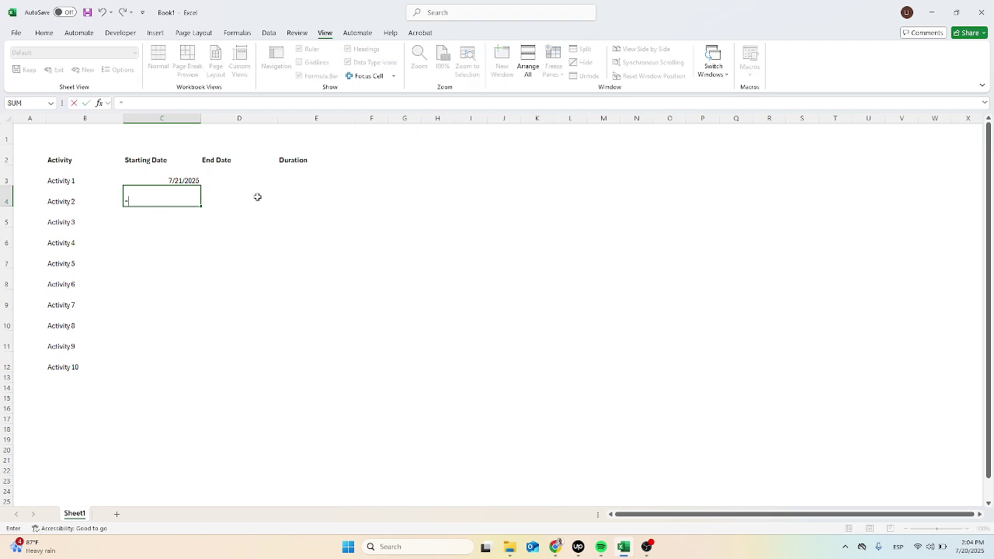
pyautogui.press('Up')
pyautogui.write('+')
pyautogui.press('Up')
pyautogui.press('Right')
pyautogui.press('Right')
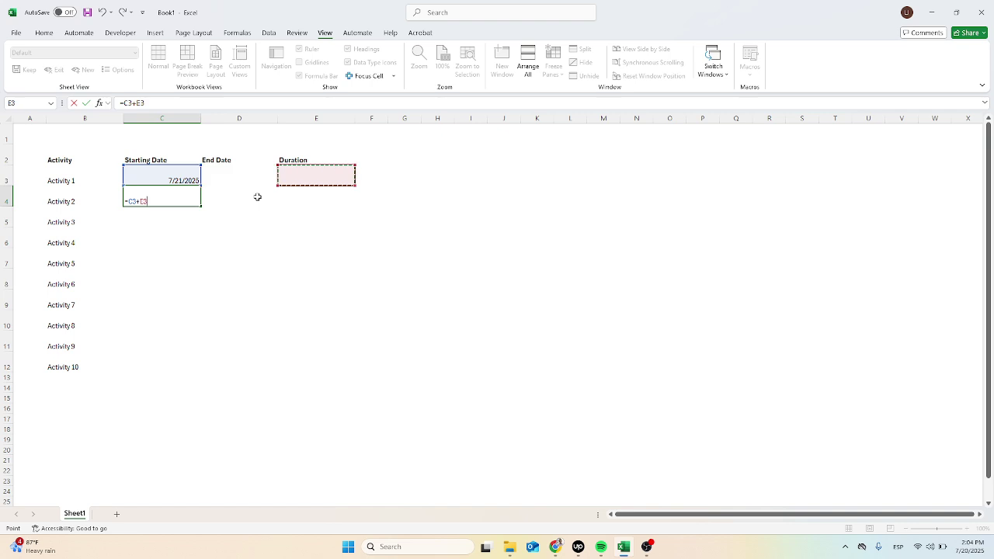
pyautogui.press('Return')
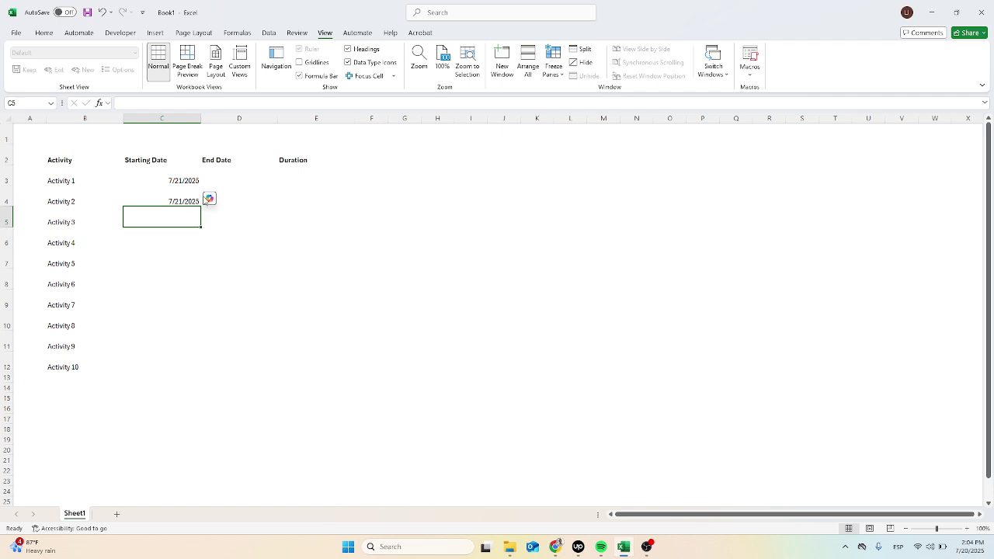
pyautogui.click(180, 198)
pyautogui.moveTo(200, 206); pyautogui.dragTo(190, 365)
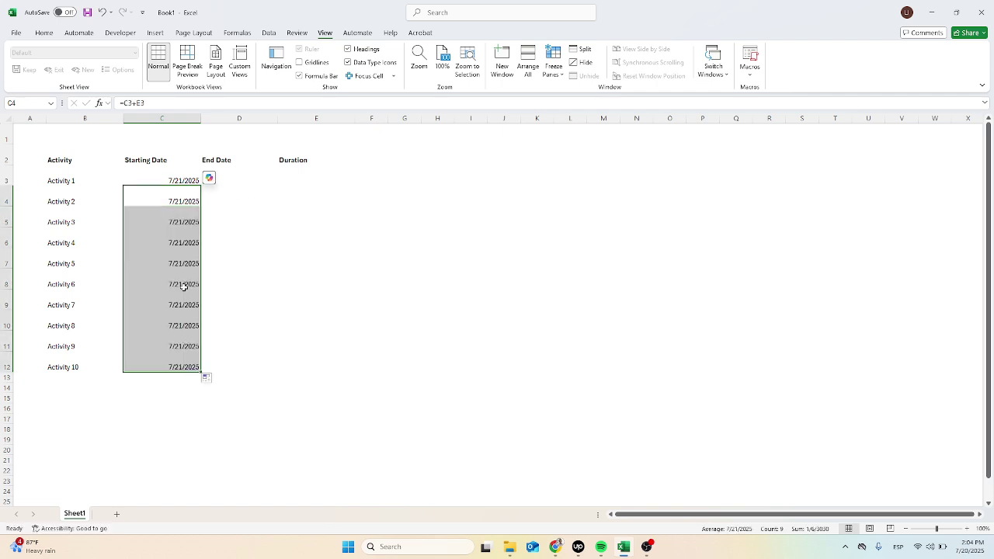
# Step: Check the start-date formulas for Activities 2, 3 and 4
pyautogui.click(187, 196)
pyautogui.doubleClick(190, 197)
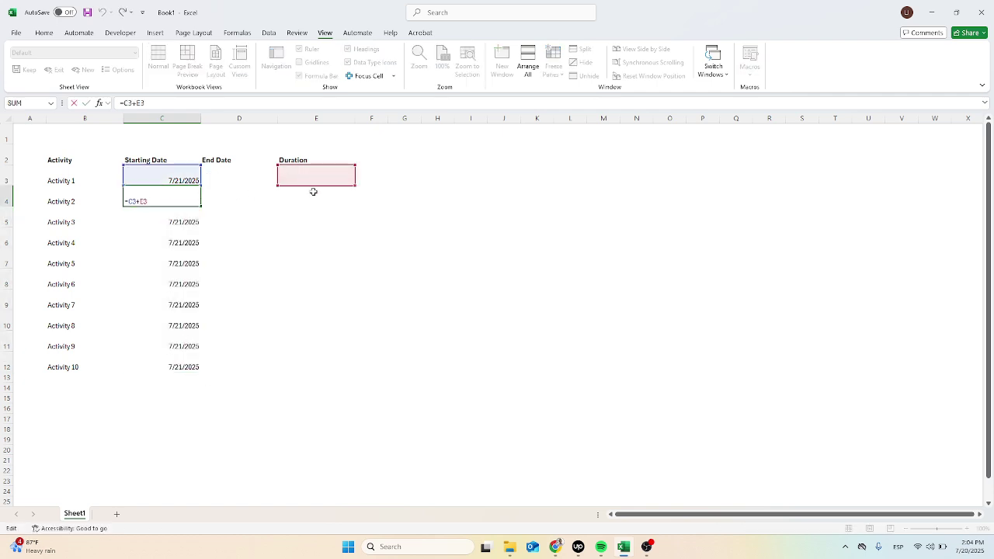
pyautogui.press('Escape')
pyautogui.doubleClick(191, 219)
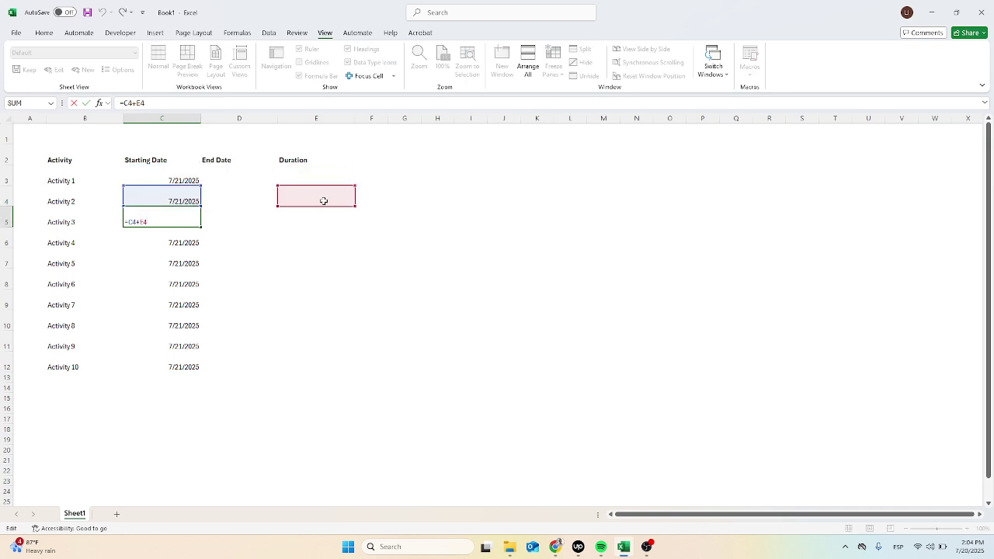
pyautogui.press('Escape')
pyautogui.doubleClick(190, 241)
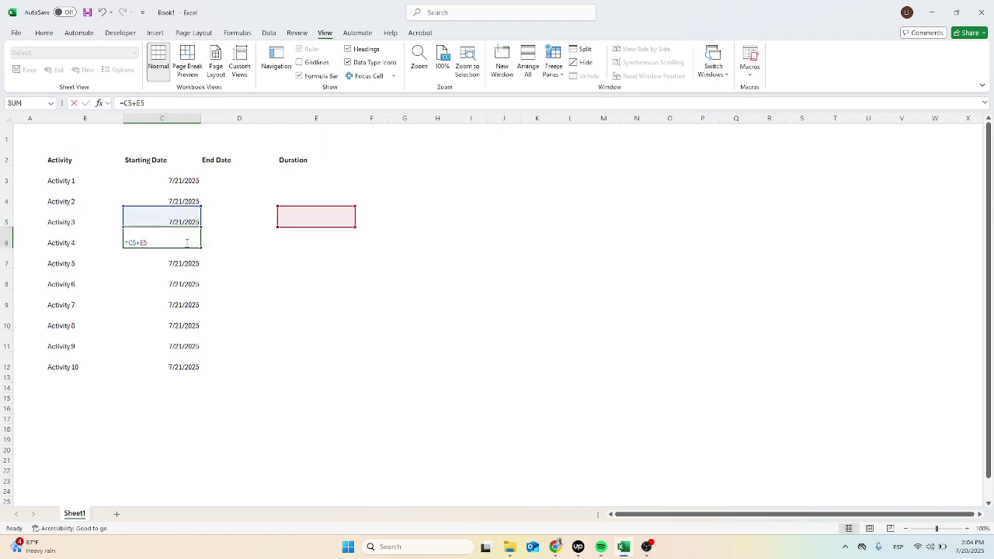
pyautogui.press('Escape')
# Step: Give Activity 1 a duration of 2 and rename the header to Duration (days)
pyautogui.click(300, 176)
pyautogui.click(194, 180)
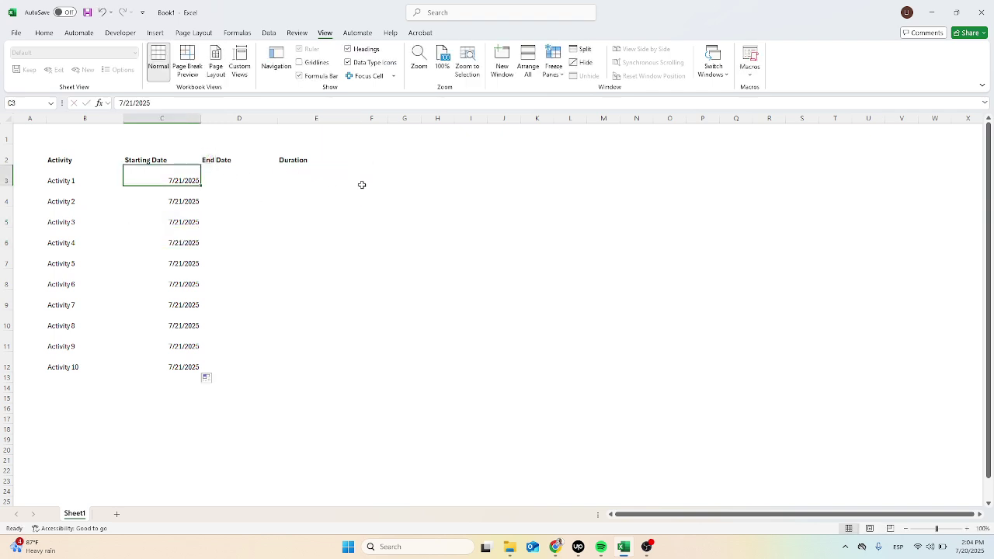
pyautogui.click(327, 174)
pyautogui.write('2')
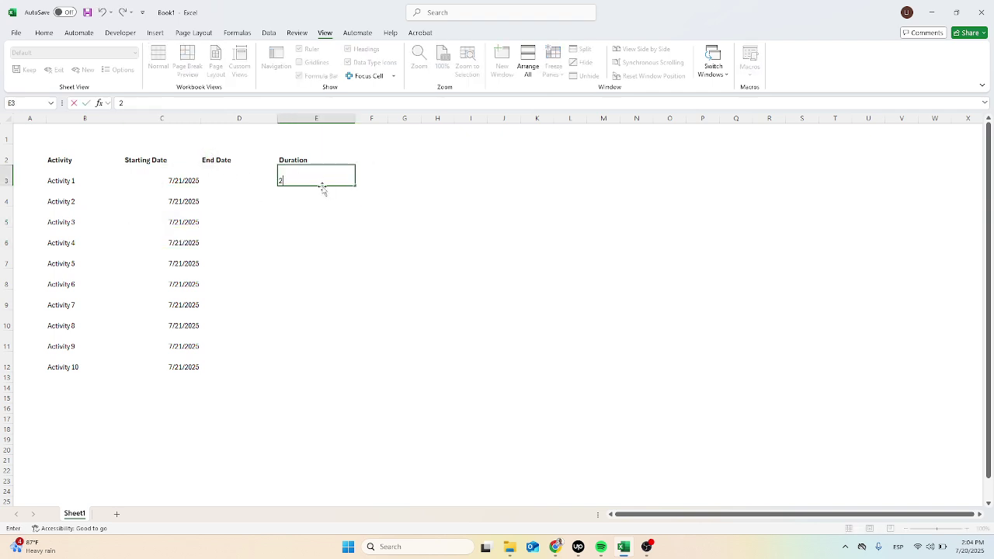
pyautogui.press('Return')
pyautogui.doubleClick(330, 156)
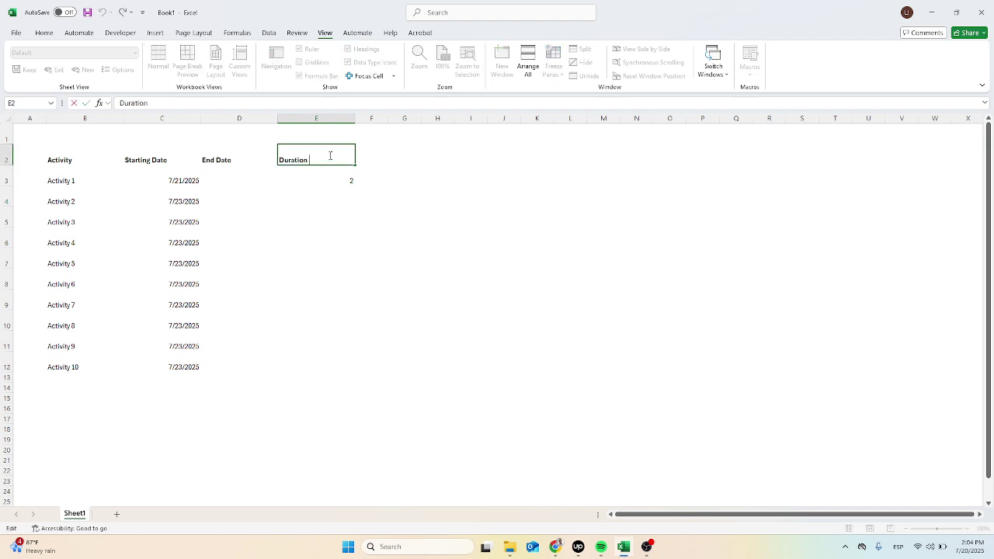
pyautogui.write('(days')
pyautogui.press('Return')
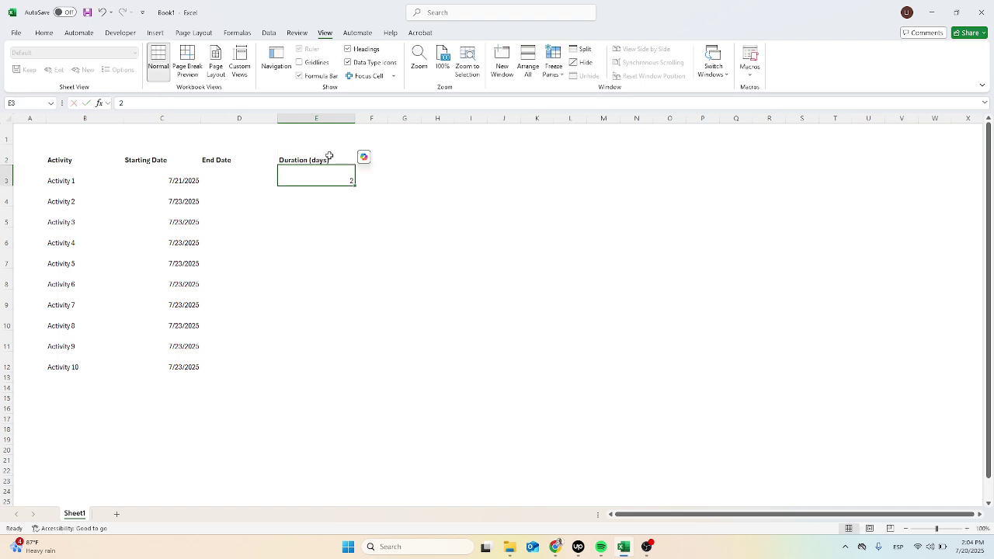
# Step: Enter durations 3, 2, 1, 5, 9, 1, 2, 3, 3 for Activities 2 through 10
pyautogui.press('Down')
pyautogui.write('3')
pyautogui.press('Return')
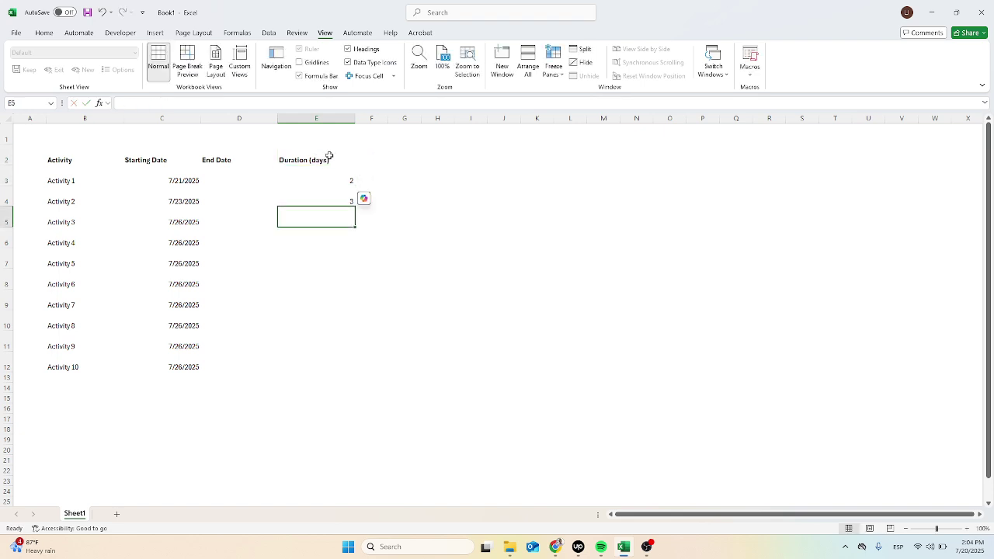
pyautogui.write('2')
pyautogui.press('Return')
pyautogui.write('1')
pyautogui.press('Return')
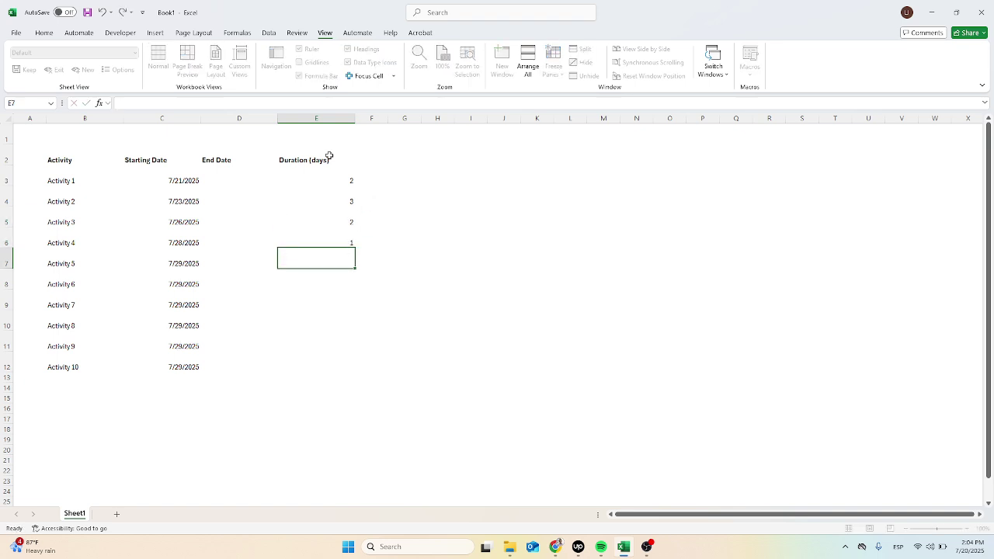
pyautogui.write('5')
pyautogui.press('Return')
pyautogui.write('9')
pyautogui.press('Return')
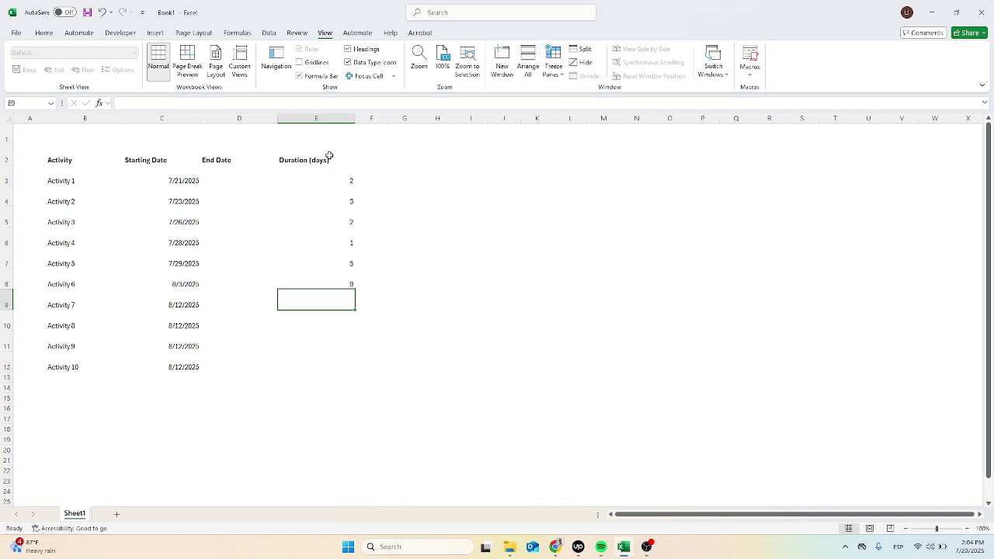
pyautogui.write('1')
pyautogui.press('Return')
pyautogui.write('2')
pyautogui.press('Return')
pyautogui.write('3')
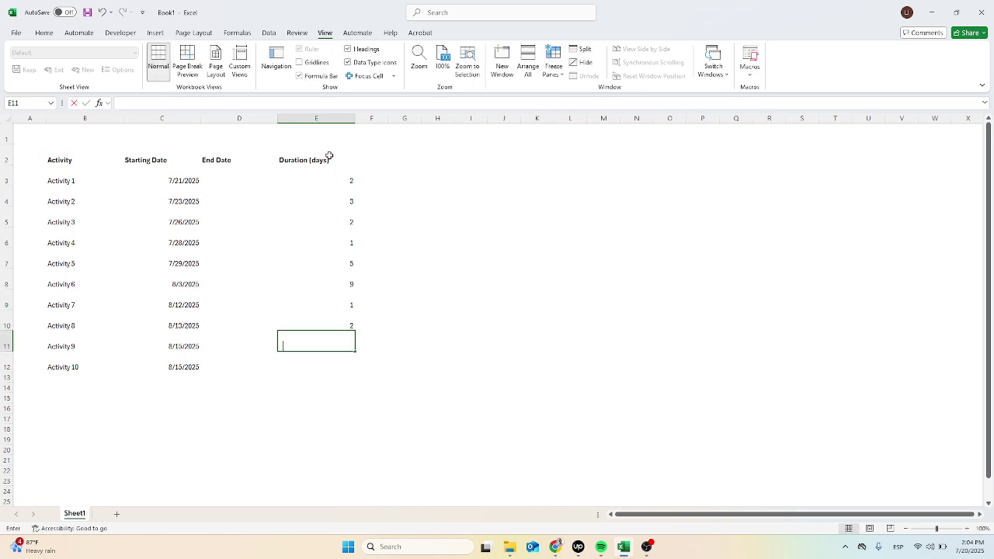
pyautogui.press('Return')
pyautogui.write('3')
pyautogui.press('Return')
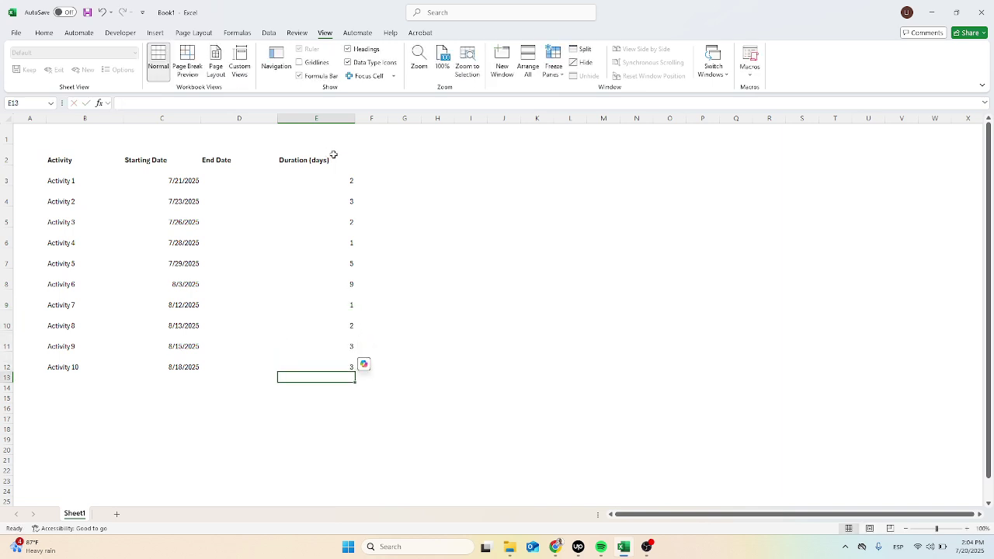
# Step: Insert a blank row above the table at row 1
pyautogui.click(329, 156)
pyautogui.moveTo(369, 159); pyautogui.dragTo(370, 139)
pyautogui.click(370, 139)
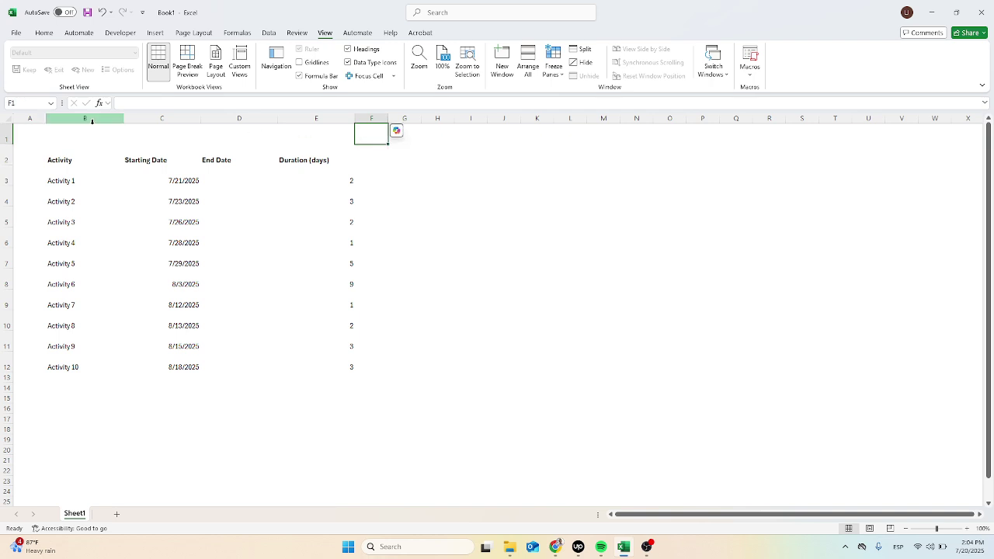
pyautogui.click(15, 134)
pyautogui.click(5, 136)
pyautogui.hotkey('ctrl', '+')
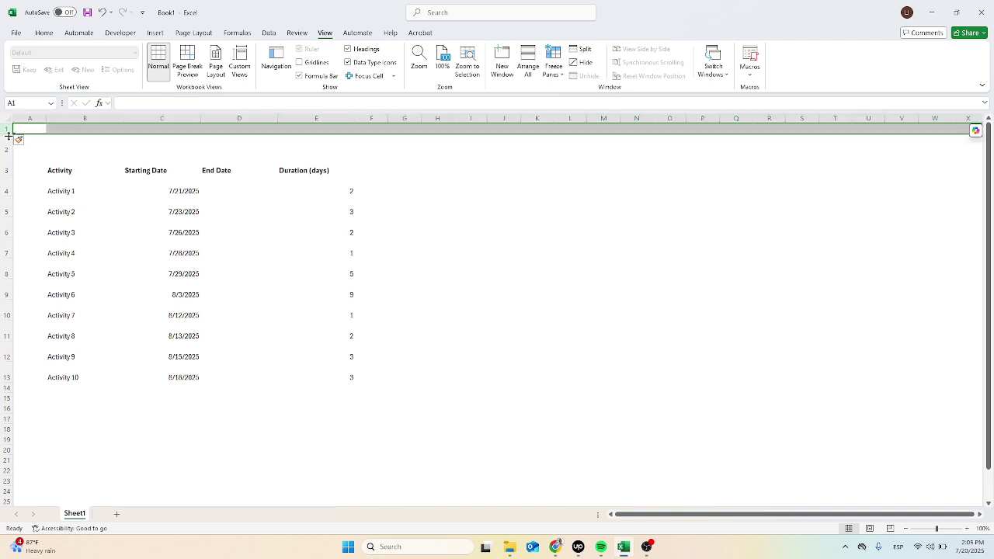
# Step: Enter 7/21/2025 in F2 and fill daily dates right through 8/7/2025 in W2
pyautogui.moveTo(311, 148); pyautogui.dragTo(371, 142)
pyautogui.click(371, 142)
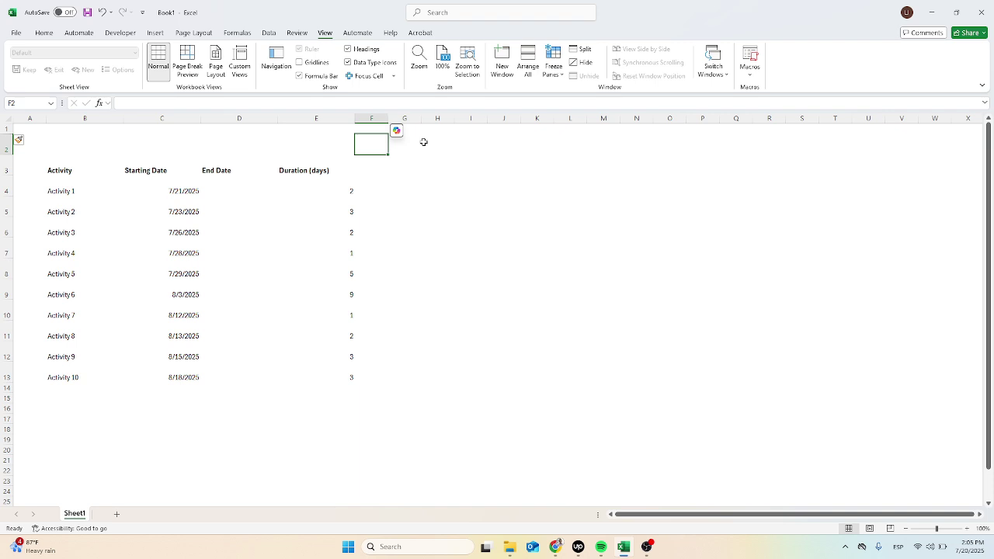
pyautogui.write('7/2')
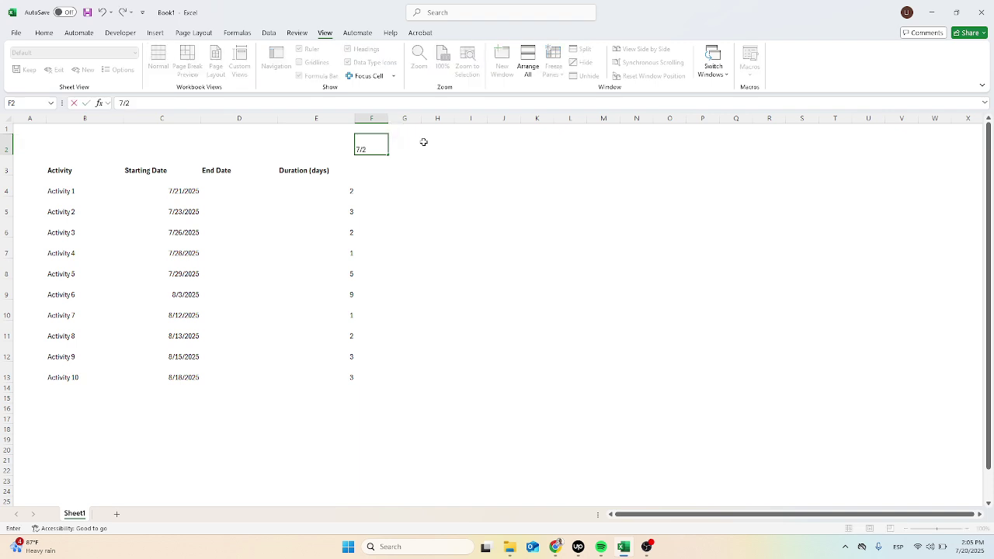
pyautogui.write('1/2025')
pyautogui.press('Return')
pyautogui.click(376, 140)
pyautogui.moveTo(389, 154); pyautogui.dragTo(371, 144)
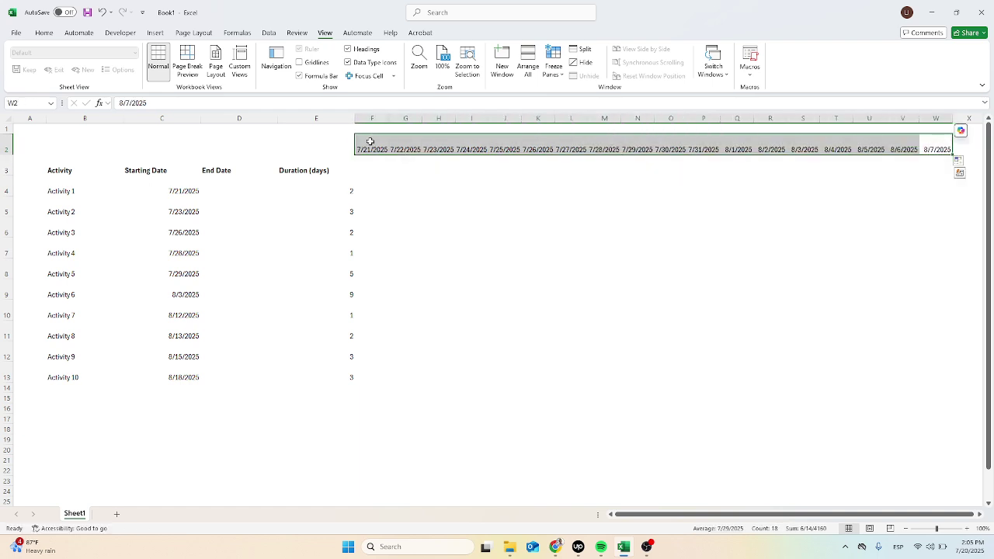
# Step: Apply the custom number format 'mmm dd' to the timeline dates F2:W2
pyautogui.click(371, 141)
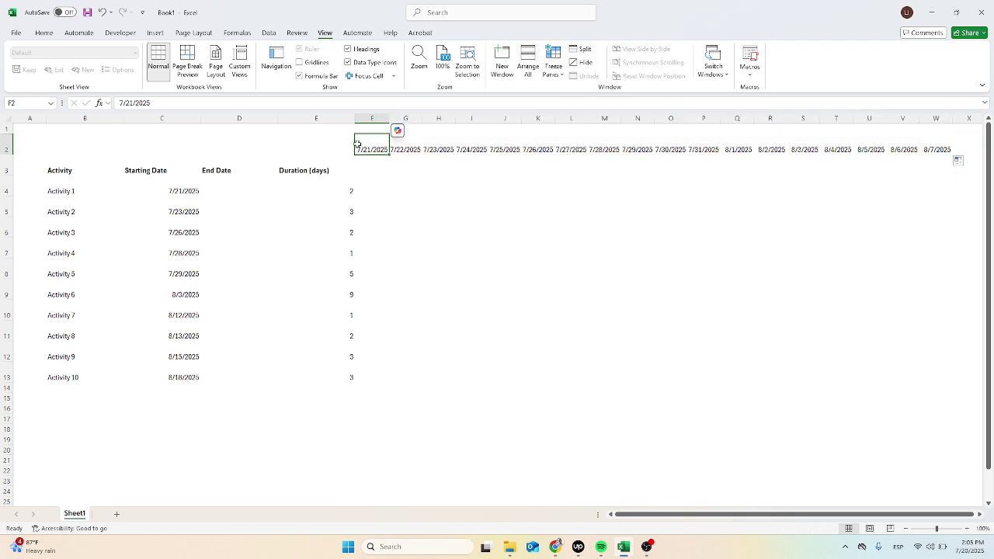
pyautogui.moveTo(365, 144); pyautogui.dragTo(907, 146)
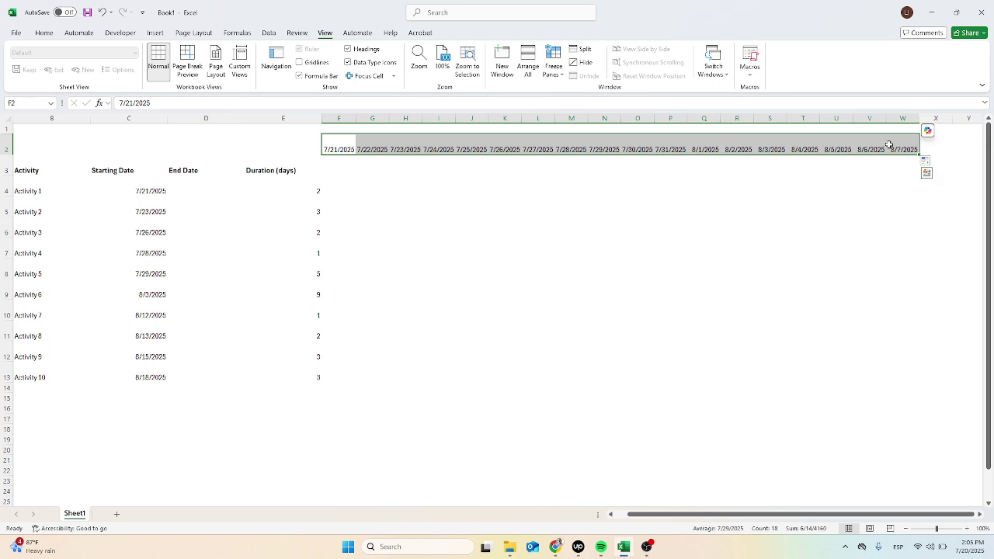
pyautogui.click(44, 33)
pyautogui.click(449, 52)
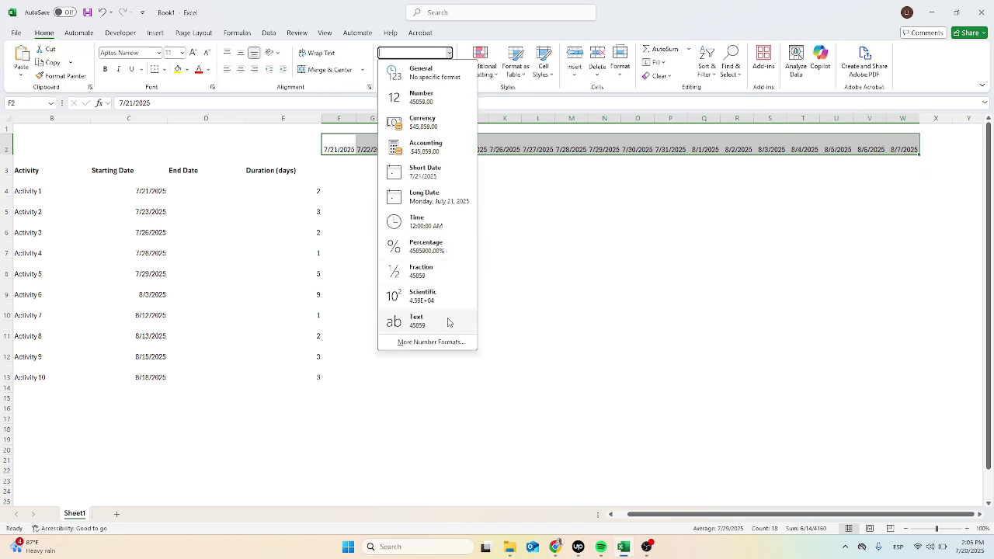
pyautogui.click(435, 343)
pyautogui.click(388, 257)
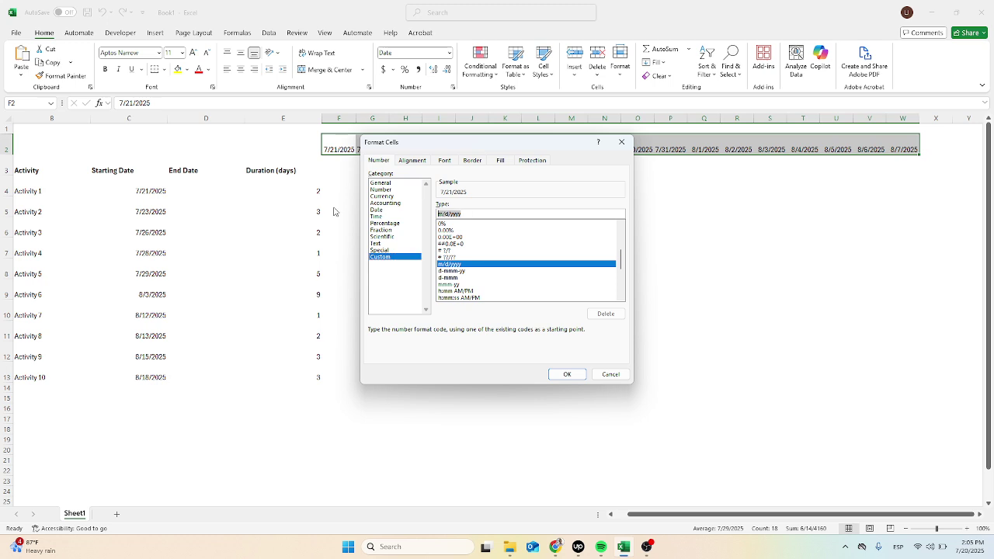
pyautogui.write('mmm dd')
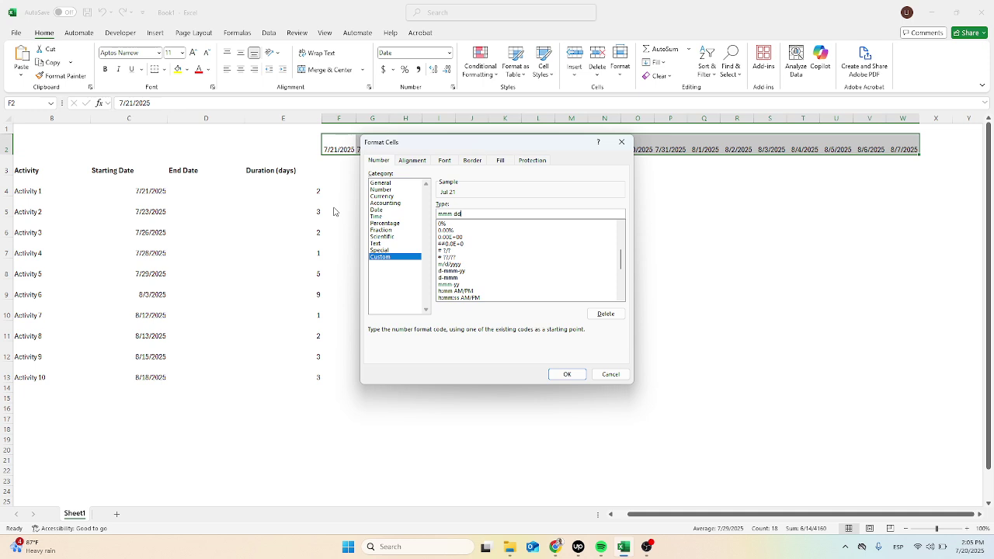
pyautogui.click(568, 374)
pyautogui.scroll(-1, 393, 150)
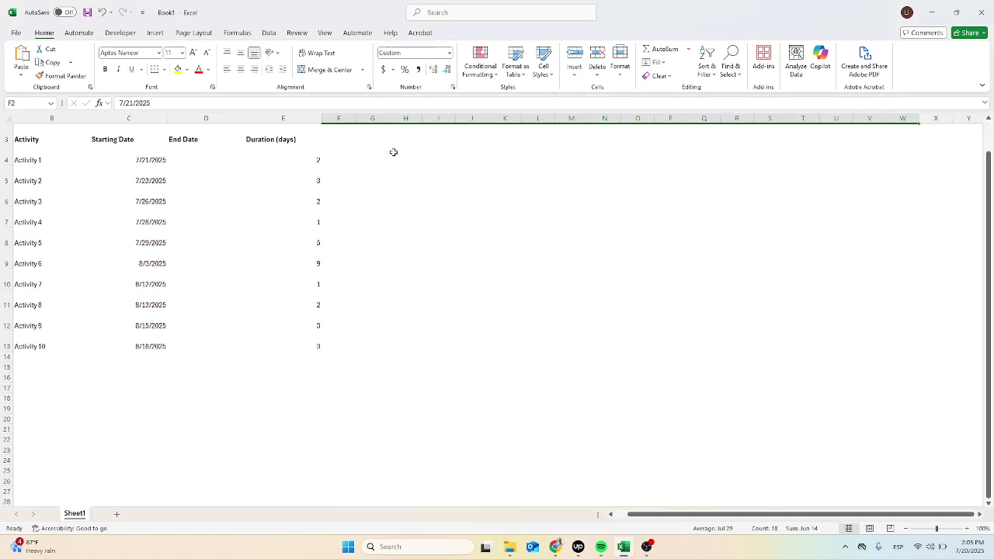
pyautogui.scroll(1, 410, 178)
# Step: Extend the timeline date series to the right so it ends at Aug 31
pyautogui.click(471, 212)
pyautogui.moveTo(905, 149); pyautogui.dragTo(835, 149)
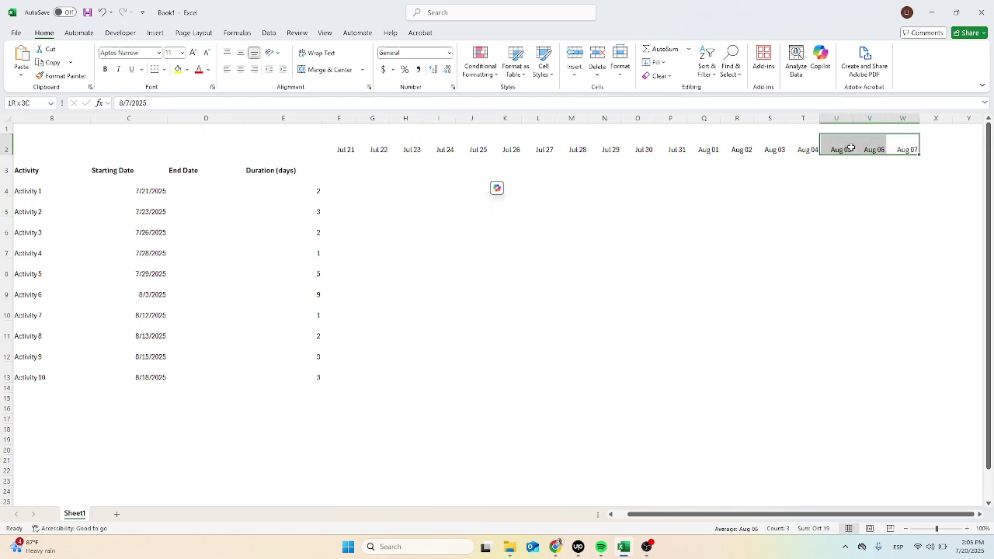
pyautogui.moveTo(919, 154); pyautogui.dragTo(991, 151)
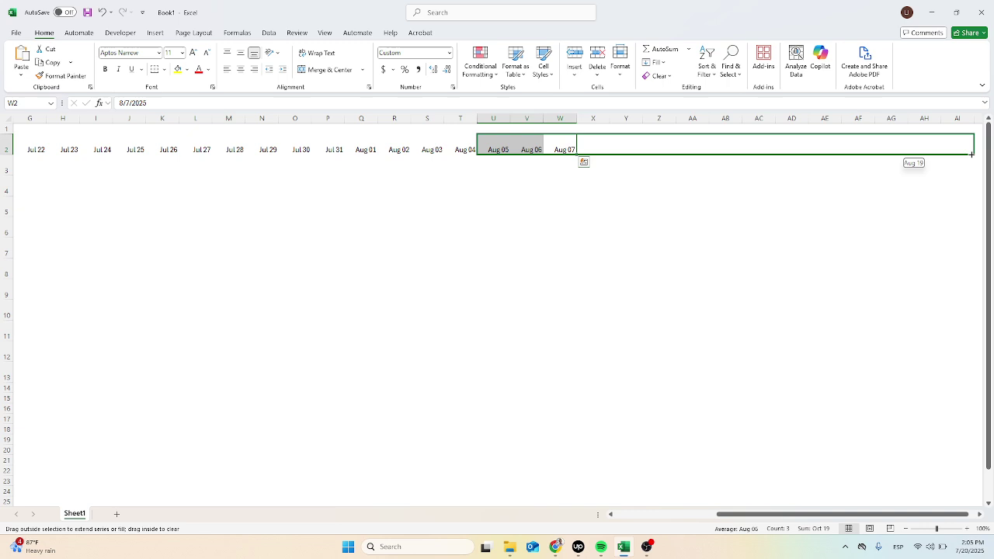
pyautogui.moveTo(972, 155); pyautogui.dragTo(774, 148)
pyautogui.click(719, 186)
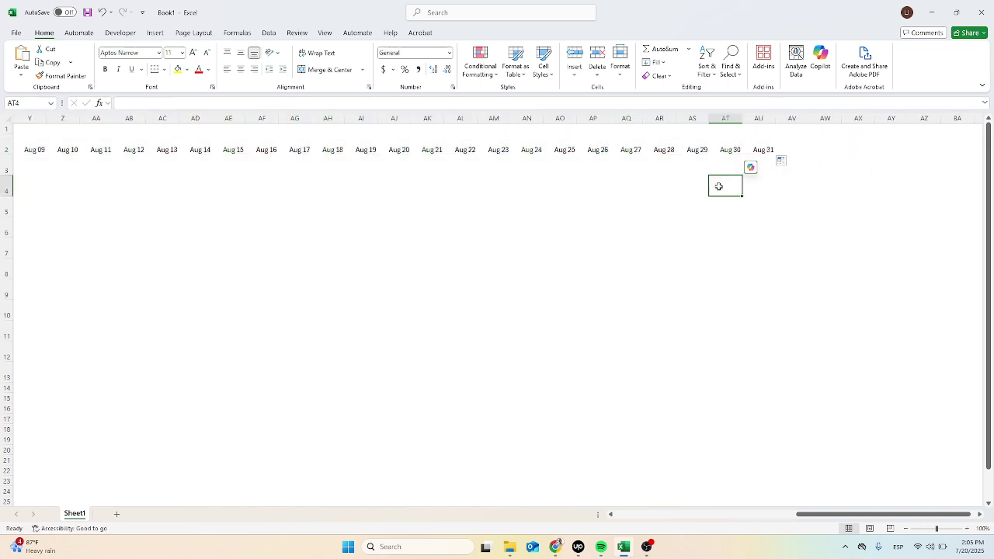
pyautogui.hotkey('ctrl', 'Left')
pyautogui.hotkey('ctrl', 'Left')
pyautogui.hotkey('ctrl', 'Left')
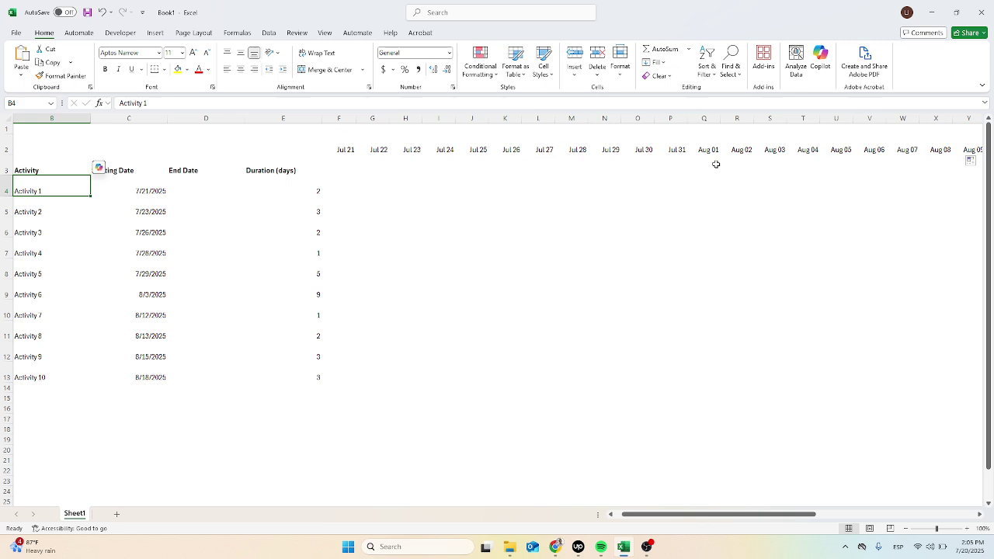
# Step: Make the timeline day-date headers bold
pyautogui.moveTo(476, 204); pyautogui.dragTo(16, 271)
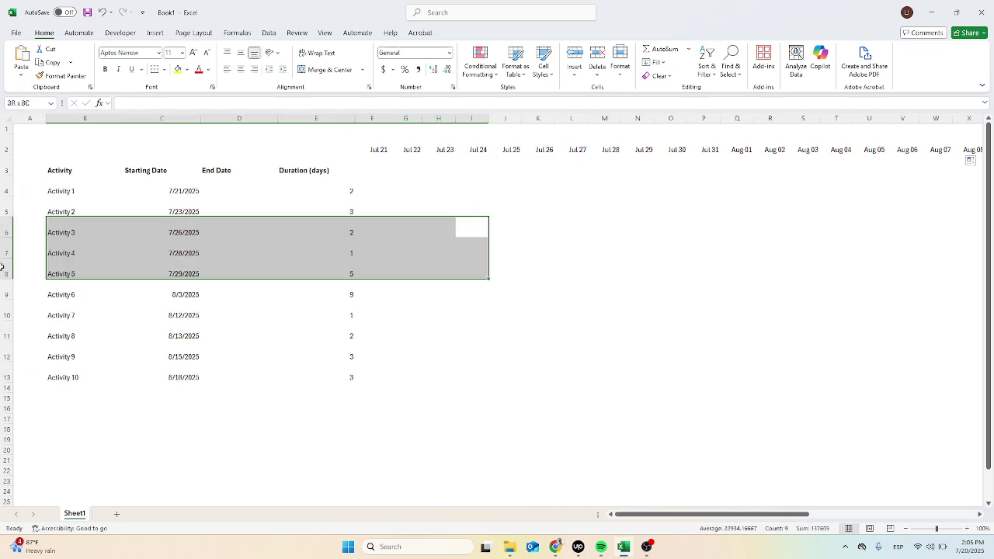
pyautogui.click(403, 150)
pyautogui.click(377, 150)
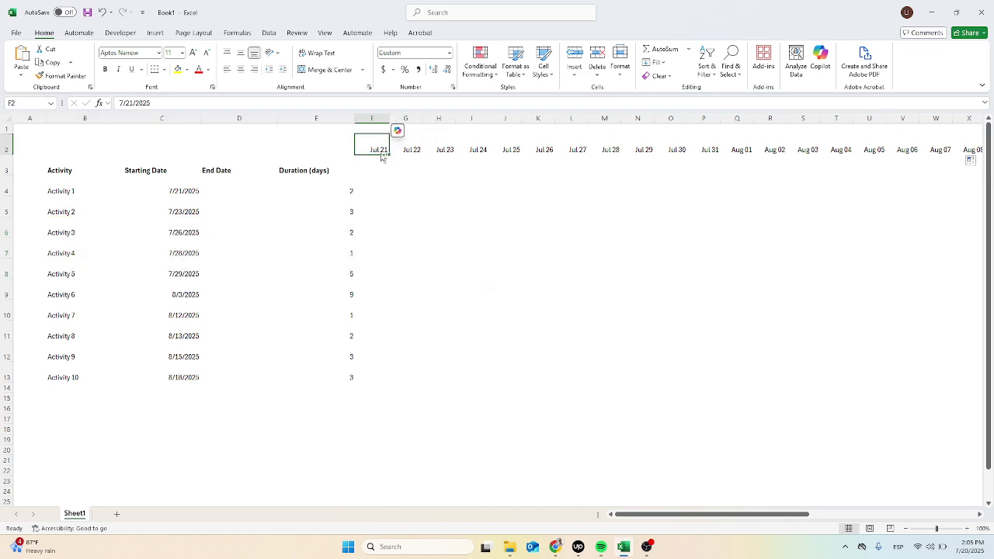
pyautogui.hotkey('ctrl', 'shift', 'Right')
pyautogui.hotkey('ctrl', 'BackSpace')
pyautogui.hotkey('ctrl', 'b')
pyautogui.click(381, 156)
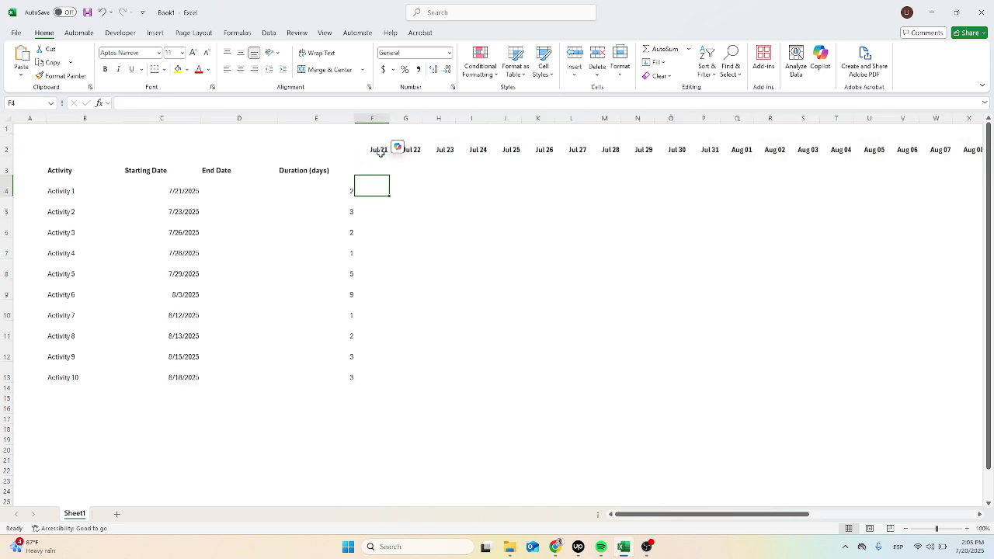
# Step: Centre the Starting Date, End Date and Duration (days) columns C:E
pyautogui.press('Left')
pyautogui.hotkey('ctrl', 'shift', 'Down')
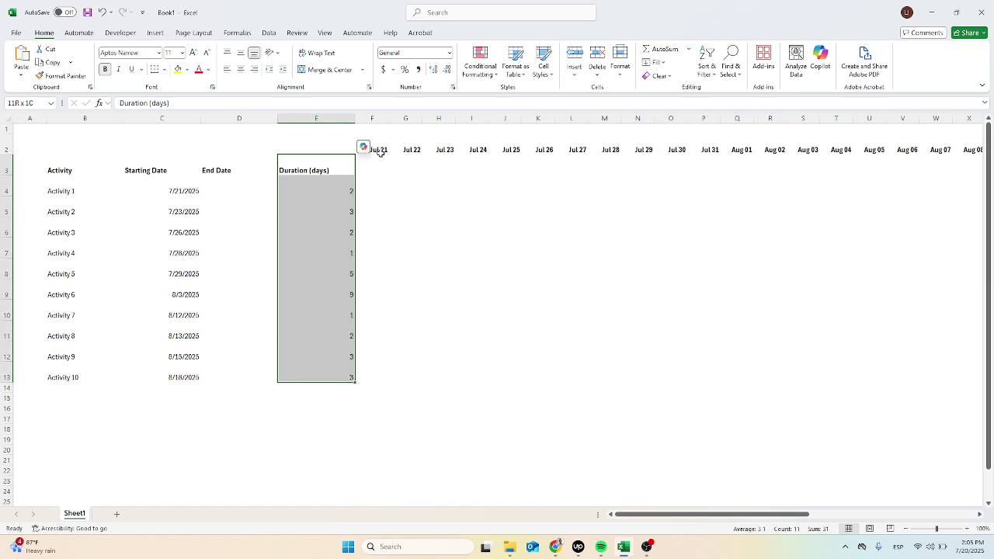
pyautogui.click(240, 69)
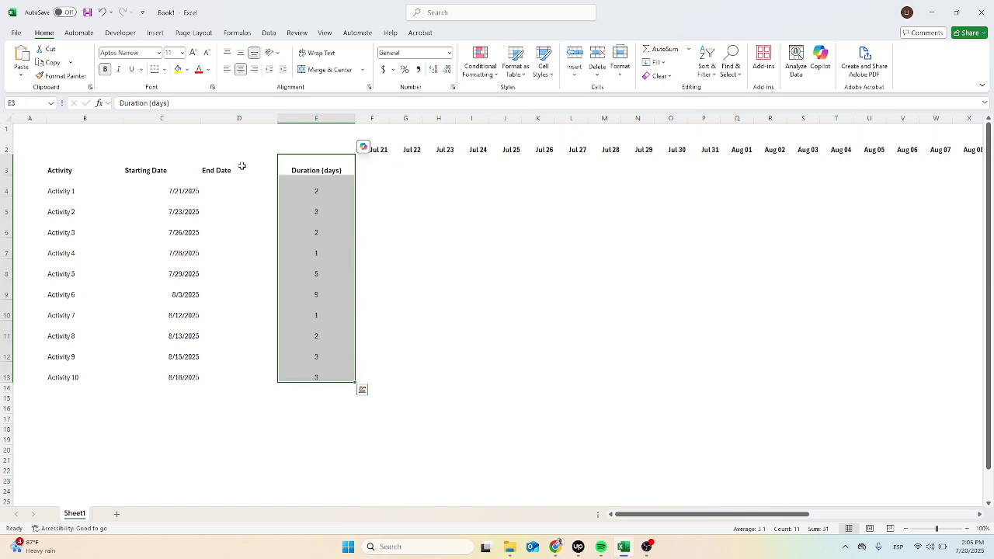
pyautogui.moveTo(242, 170); pyautogui.dragTo(73, 377)
pyautogui.click(241, 69)
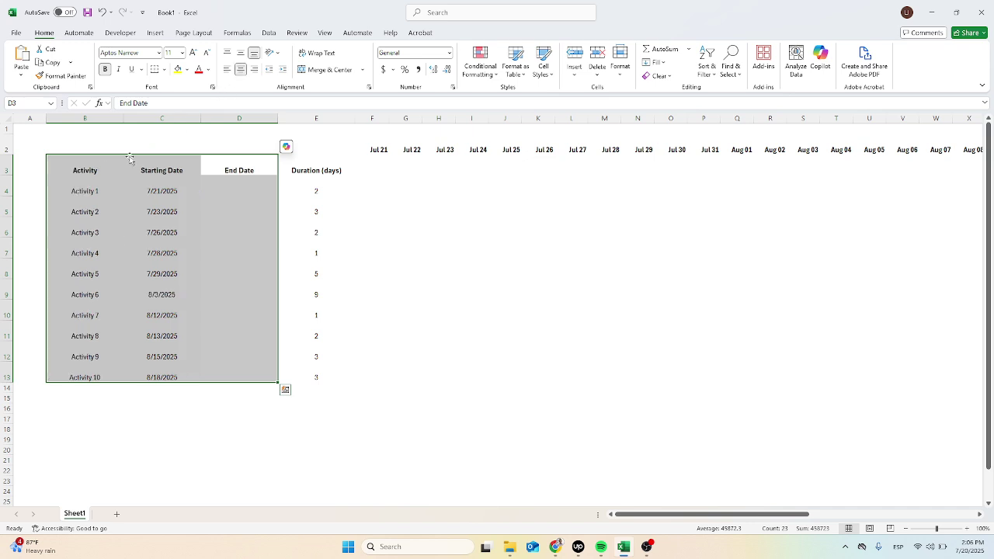
# Step: Left-align the activity names in column B
pyautogui.moveTo(86, 170); pyautogui.dragTo(80, 377)
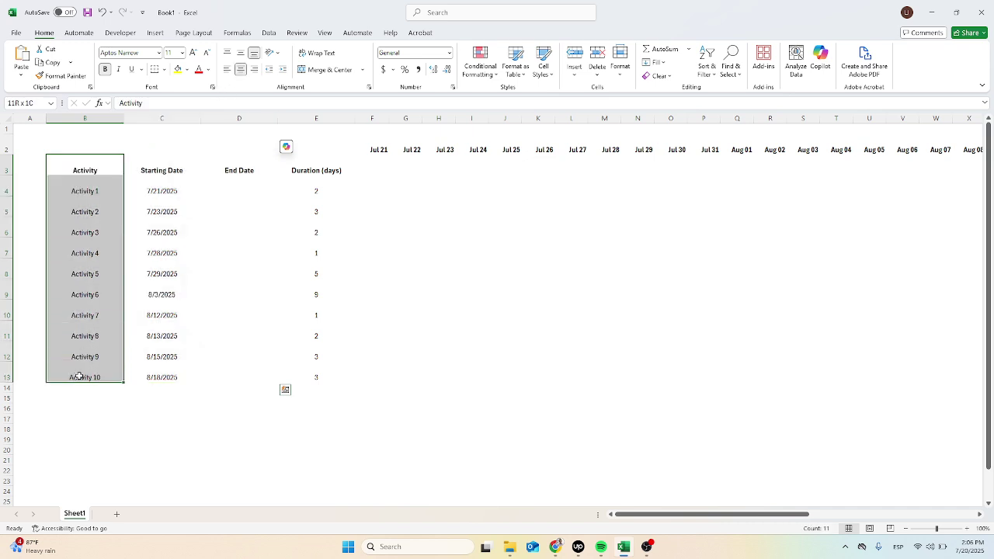
pyautogui.click(227, 69)
pyautogui.click(316, 295)
pyautogui.click(382, 171)
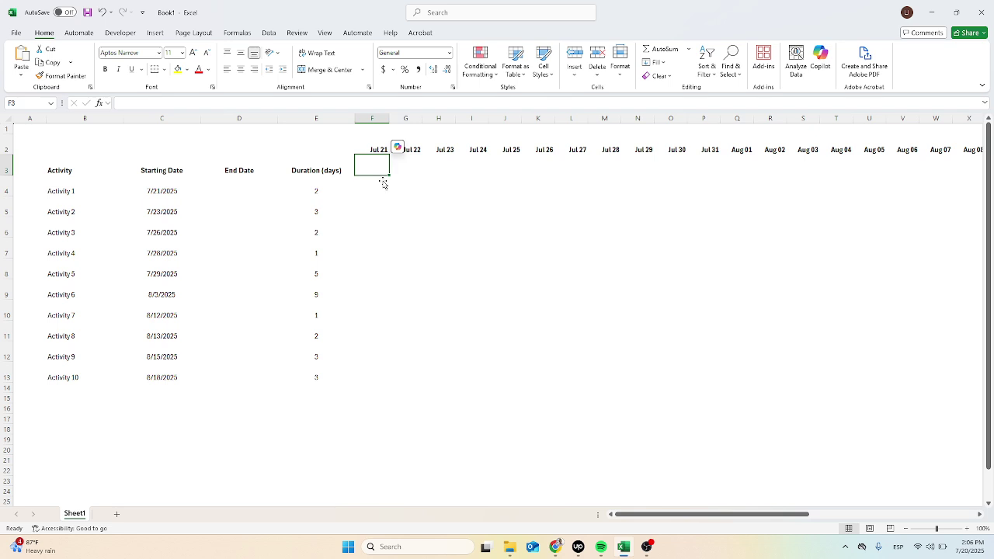
# Step: Move the Jul 21–Aug 31 date row from row 2 down to row 3
pyautogui.click(376, 148)
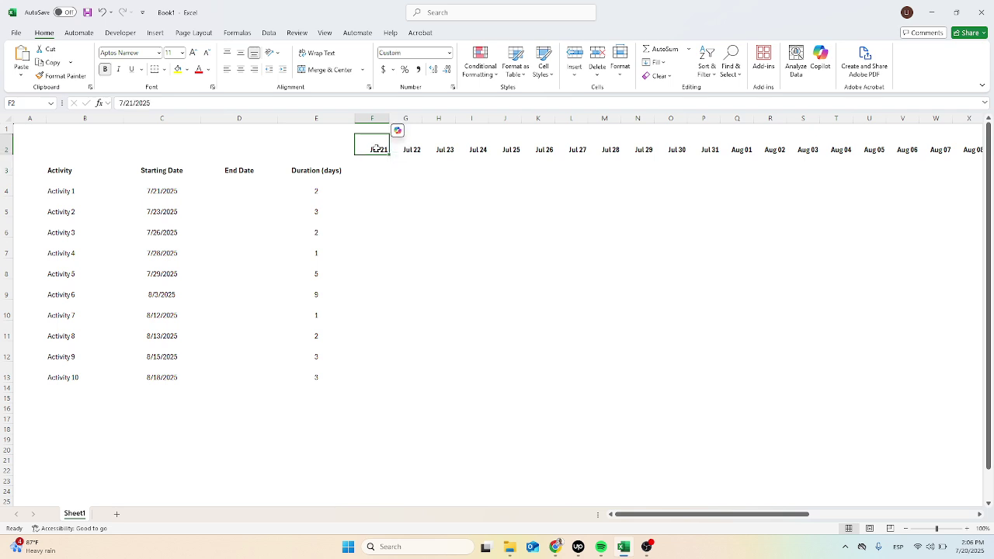
pyautogui.hotkey('ctrl', 'shift', 'Right')
pyautogui.moveTo(368, 156); pyautogui.dragTo(369, 164)
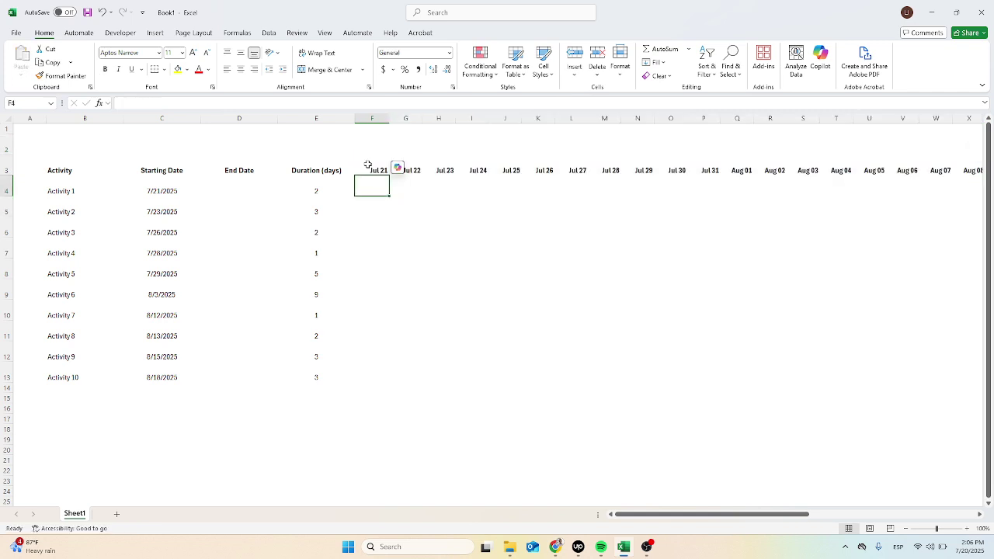
pyautogui.moveTo(379, 189); pyautogui.dragTo(663, 295)
pyautogui.click(494, 164)
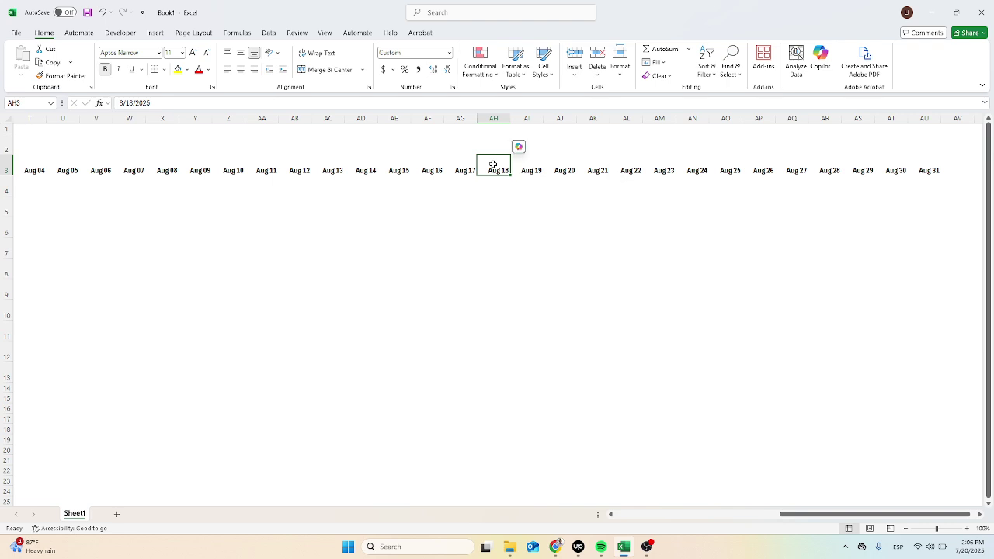
pyautogui.press('Home')
pyautogui.click(371, 185)
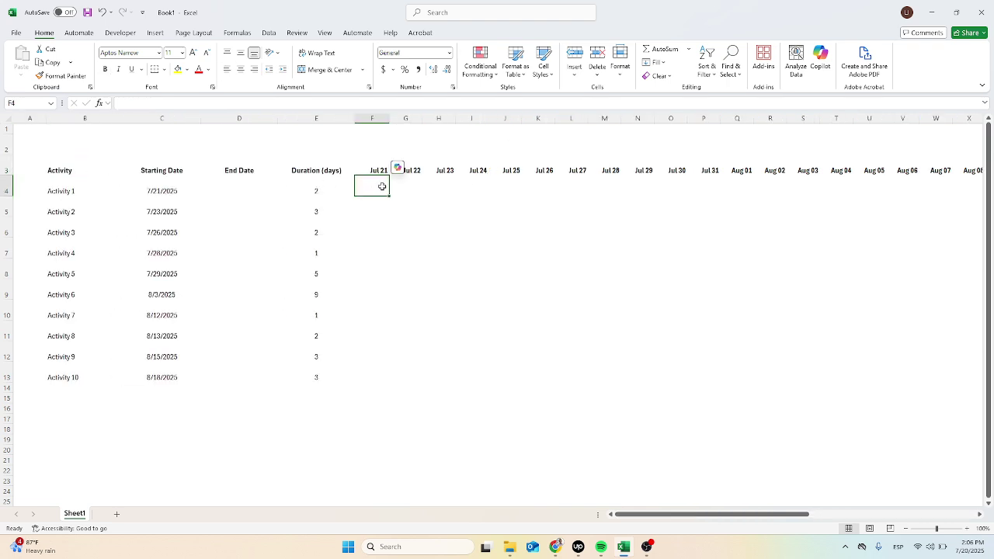
# Step: Start F4's =IF(AND( formula, comparing Activity 1's start date C4 with the Jul 21 date F3
pyautogui.write('=')
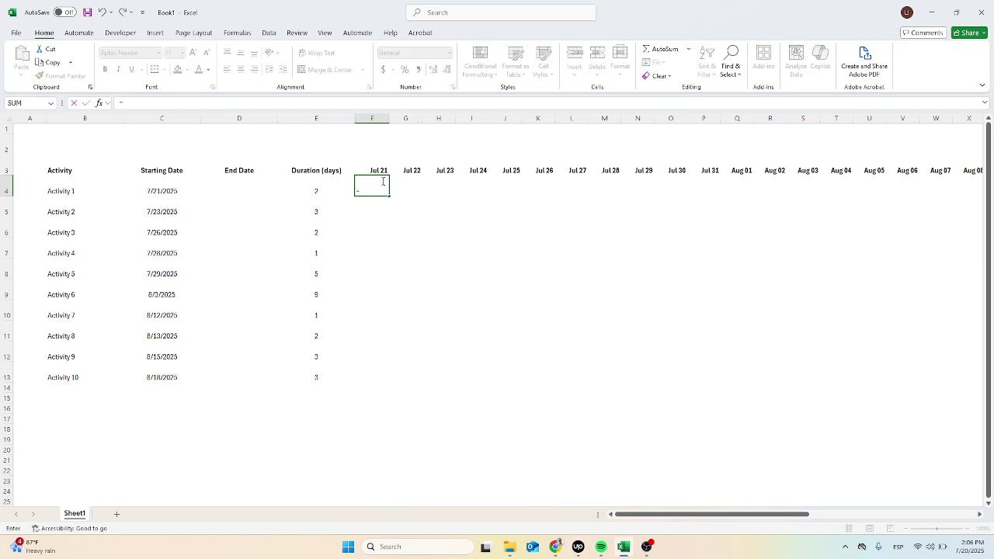
pyautogui.write('if')
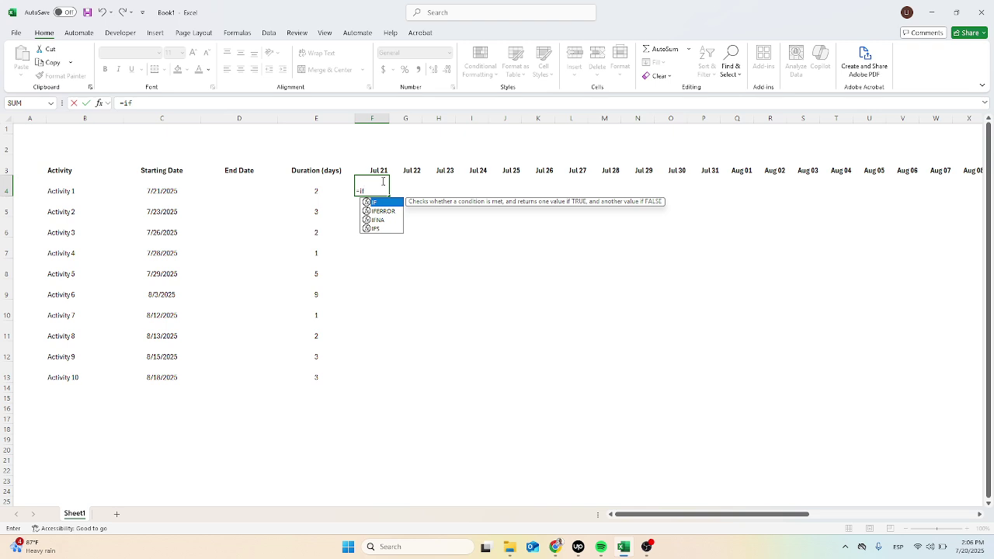
pyautogui.write('(and')
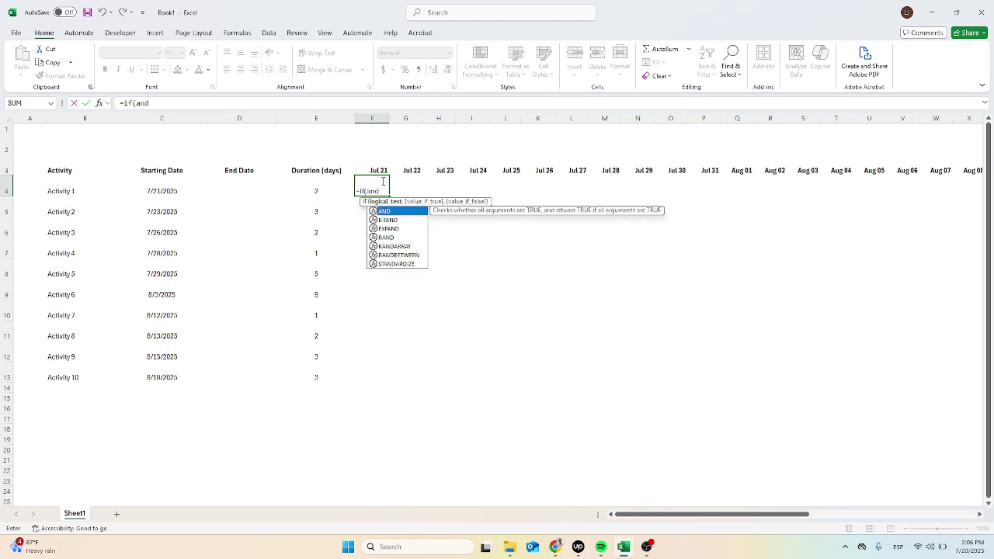
pyautogui.press('Escape')
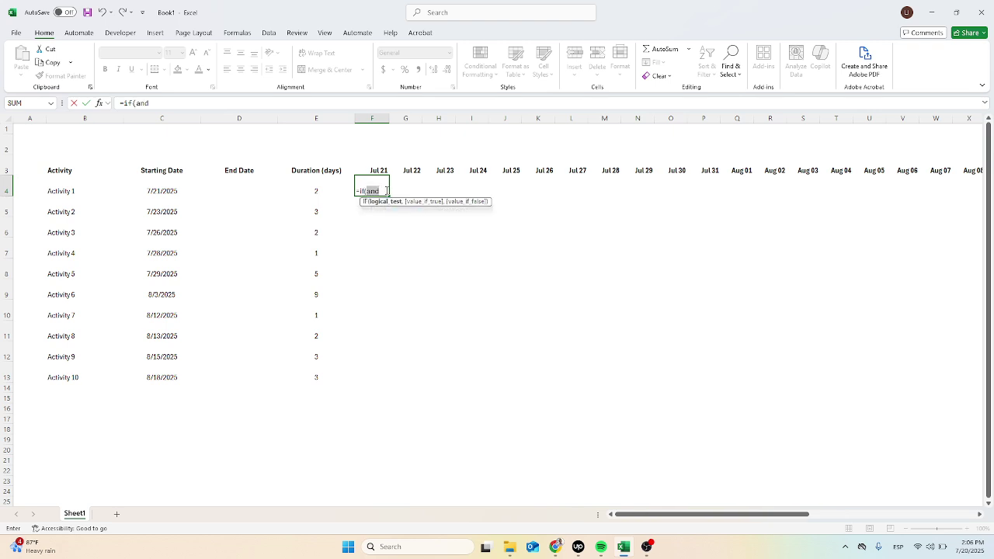
pyautogui.click(383, 190)
pyautogui.moveTo(381, 190); pyautogui.dragTo(372, 192)
pyautogui.click(383, 190)
pyautogui.write('(')
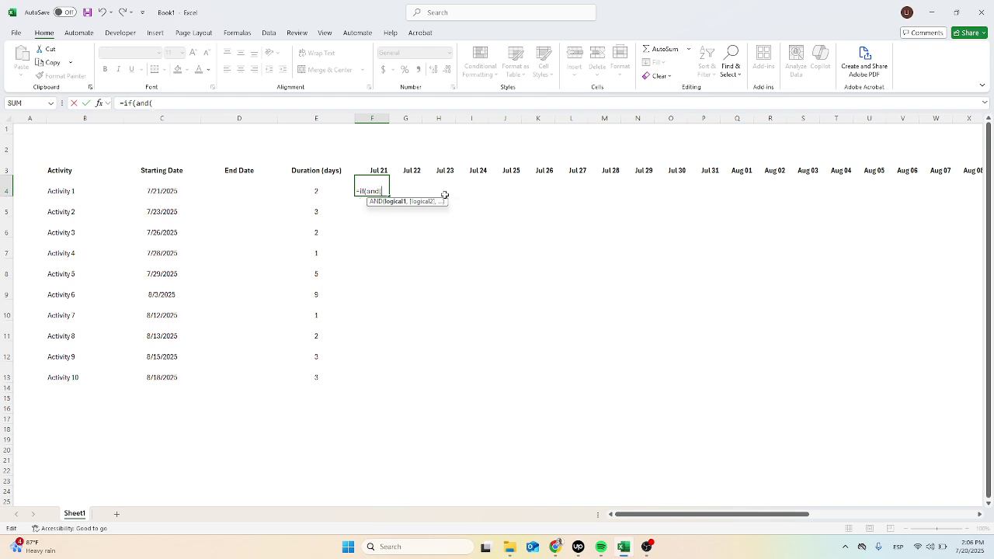
pyautogui.click(172, 192)
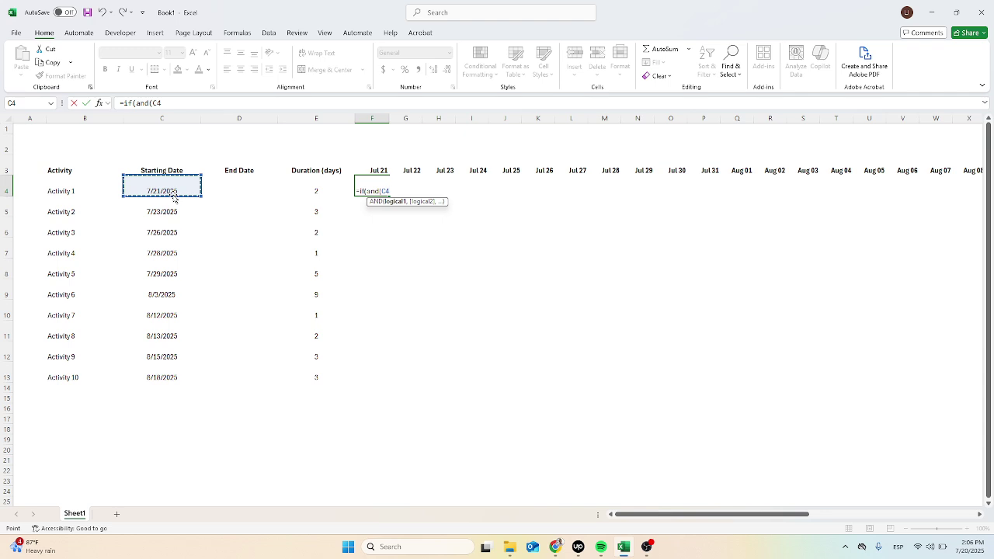
pyautogui.write('>')
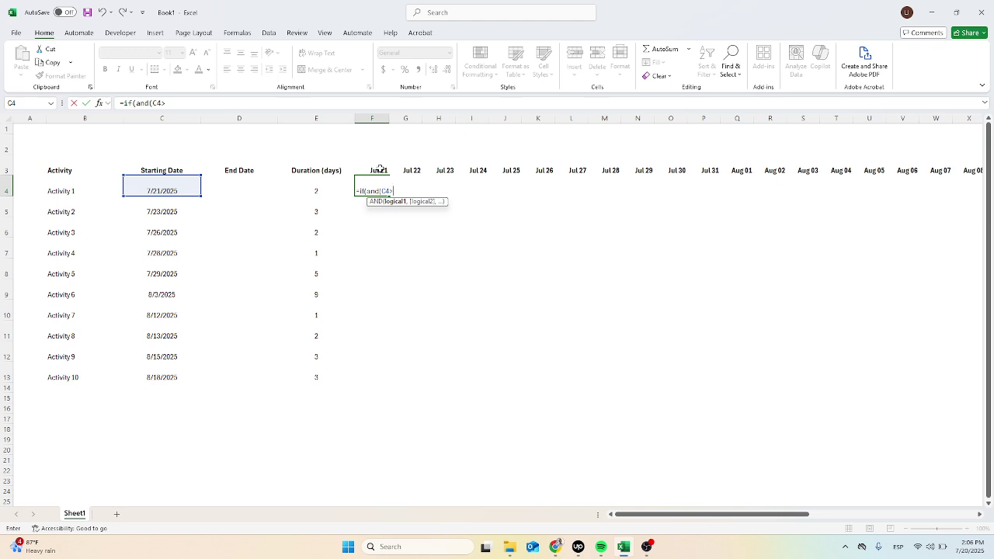
pyautogui.click(380, 168)
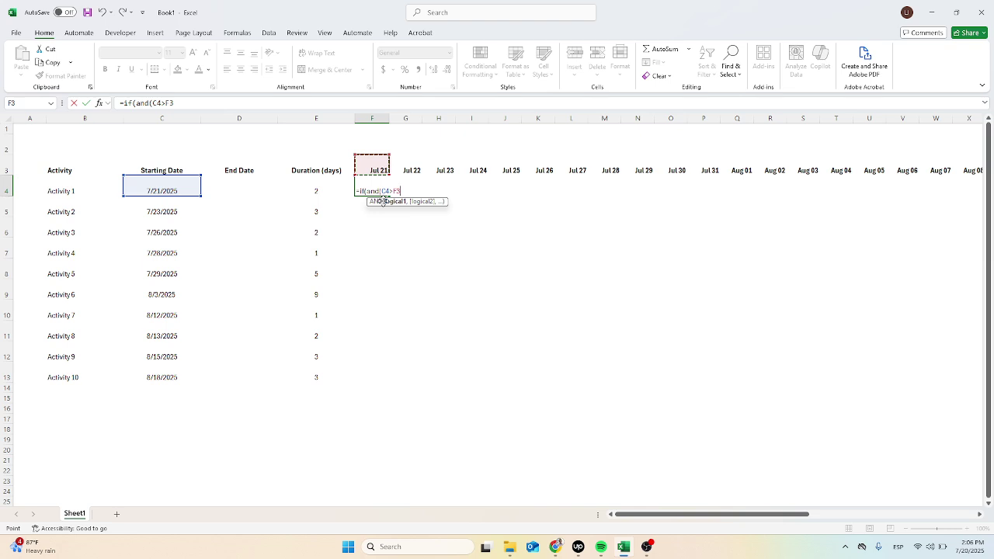
# Step: Add the D4 end-date test and "X" result, entering =IF(AND(C4>=F3,D4<=F3),"X")
pyautogui.write(',')
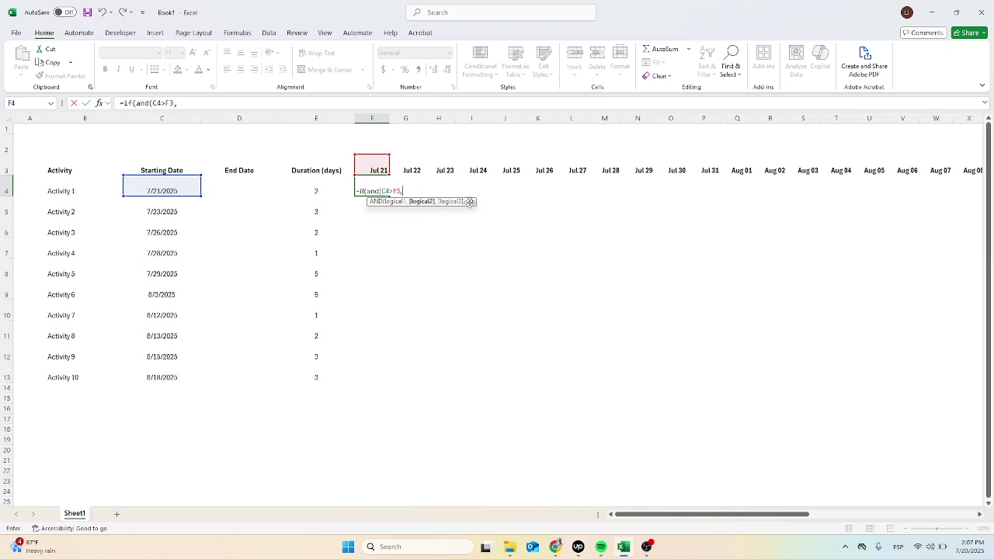
pyautogui.click(254, 189)
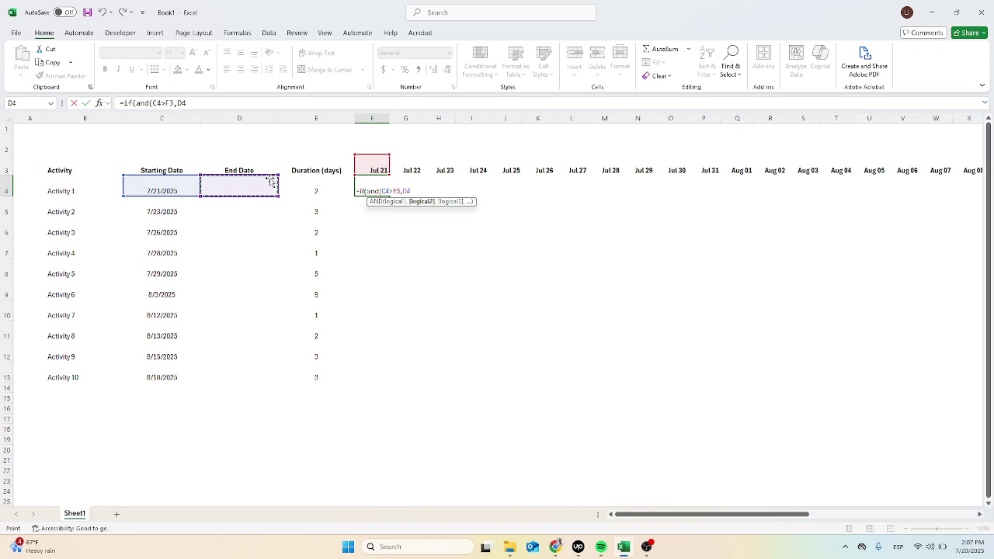
pyautogui.write('>')
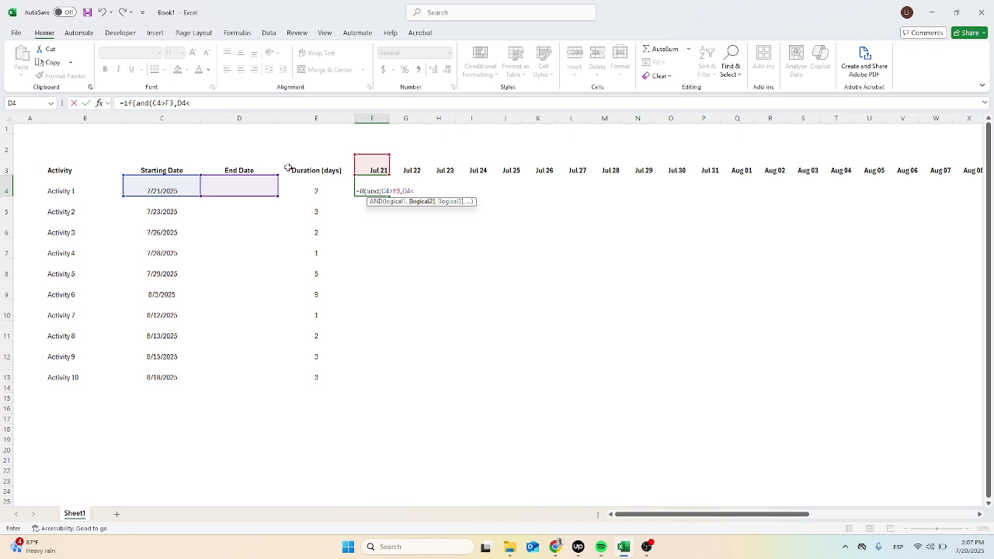
pyautogui.click(378, 165)
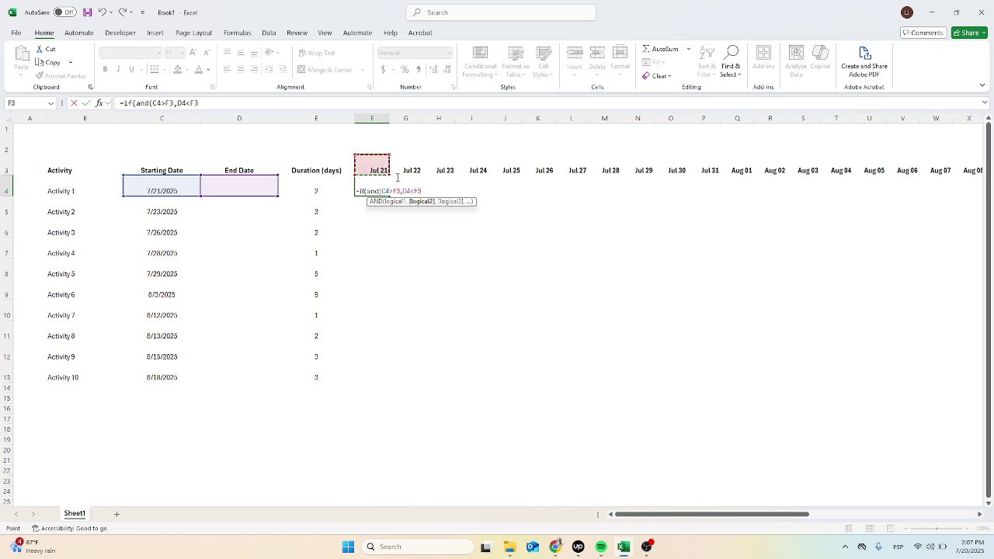
pyautogui.click(396, 191)
pyautogui.write('=')
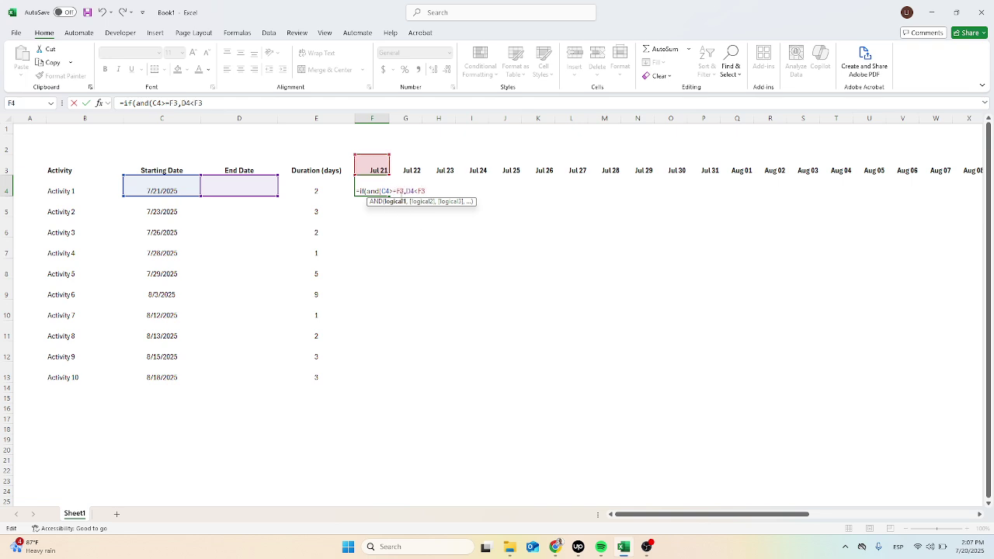
pyautogui.click(419, 191)
pyautogui.write('=F3)')
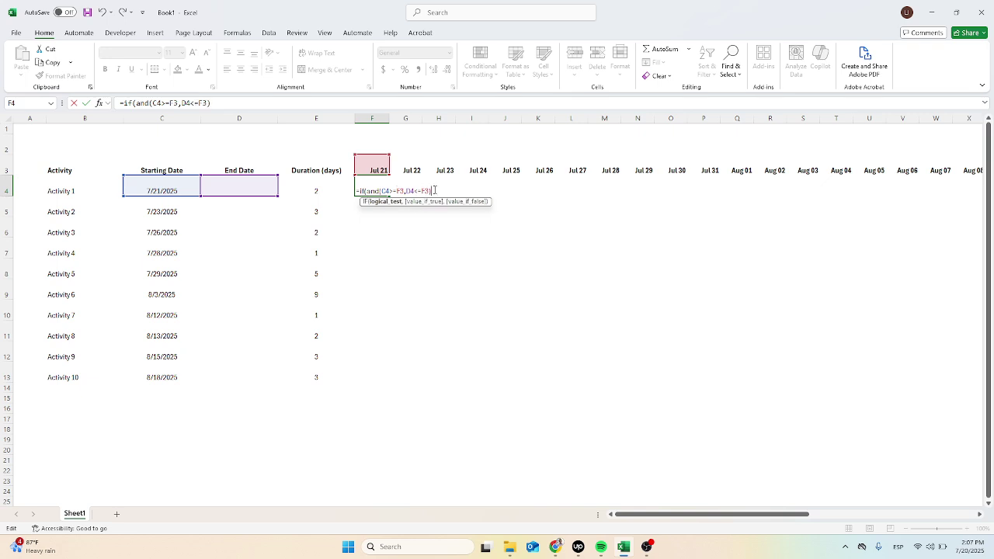
pyautogui.write(',')
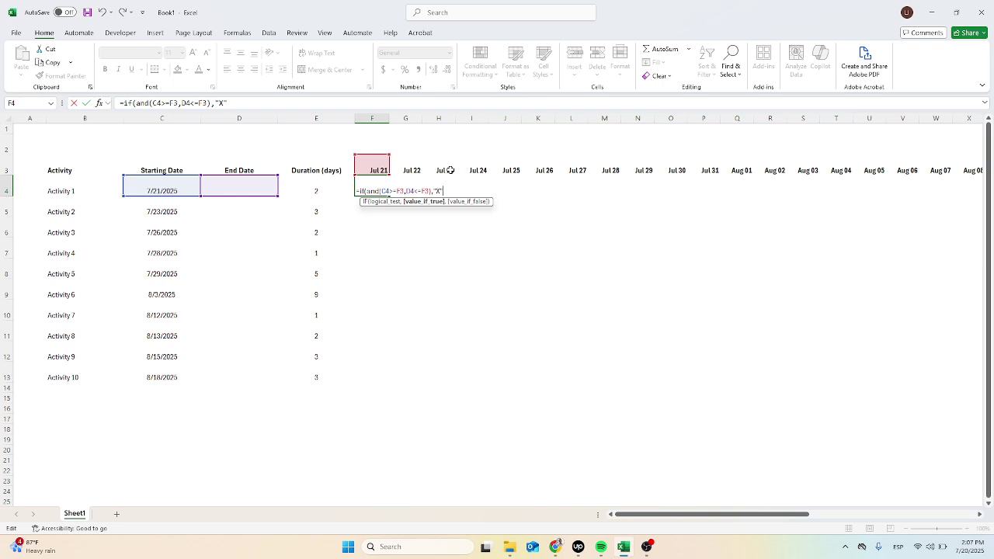
pyautogui.write('"X"')
pyautogui.press('Return')
pyautogui.press('Return')
# Step: Give F4's formula a blank "" else-result and copy it across the grid
pyautogui.press('Up')
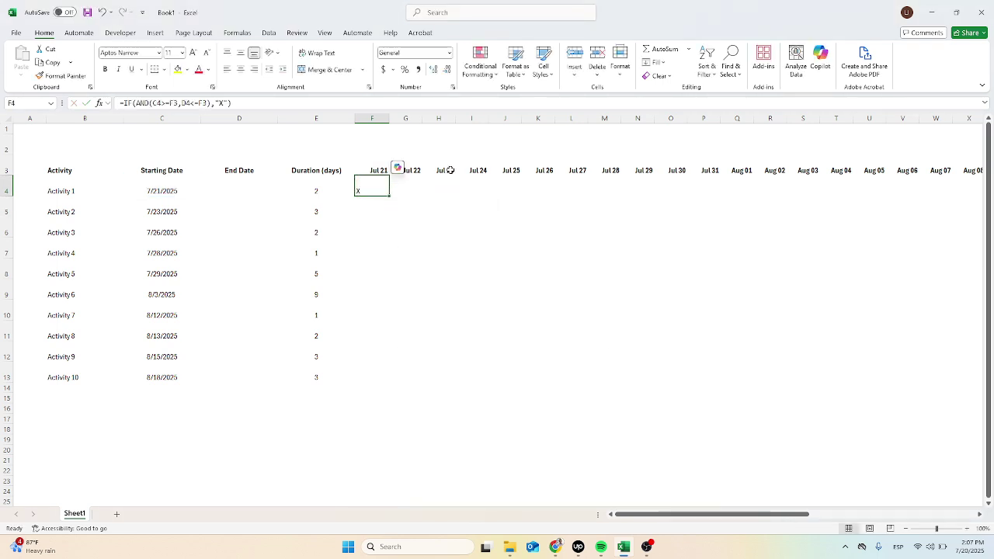
pyautogui.click(228, 102)
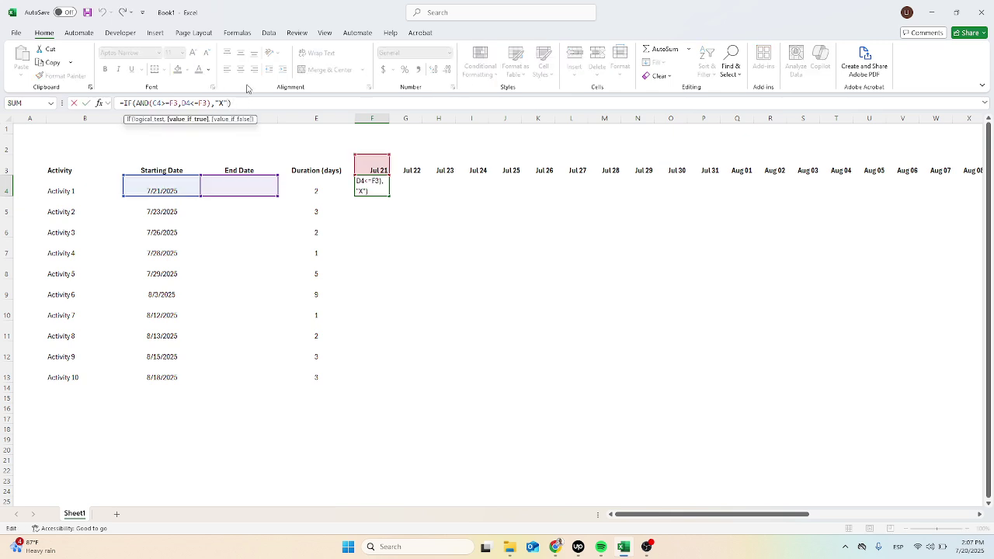
pyautogui.write(',""')
pyautogui.press('Return')
pyautogui.press('Up')
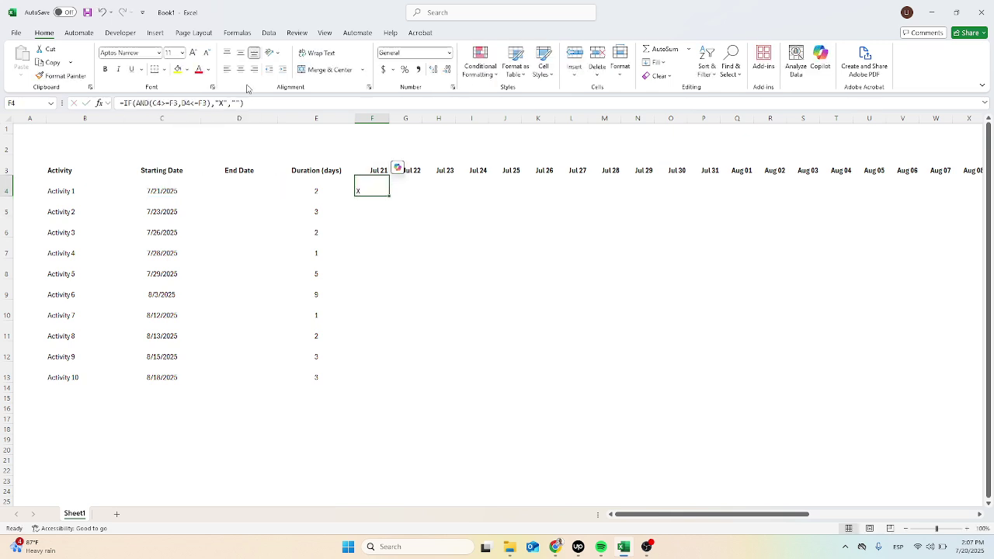
pyautogui.moveTo(389, 196); pyautogui.dragTo(657, 382)
# Step: Anchor F4's references so it reads =IF(AND($C4>=F$3,$D4<=F$3),"X","")
pyautogui.doubleClick(534, 211)
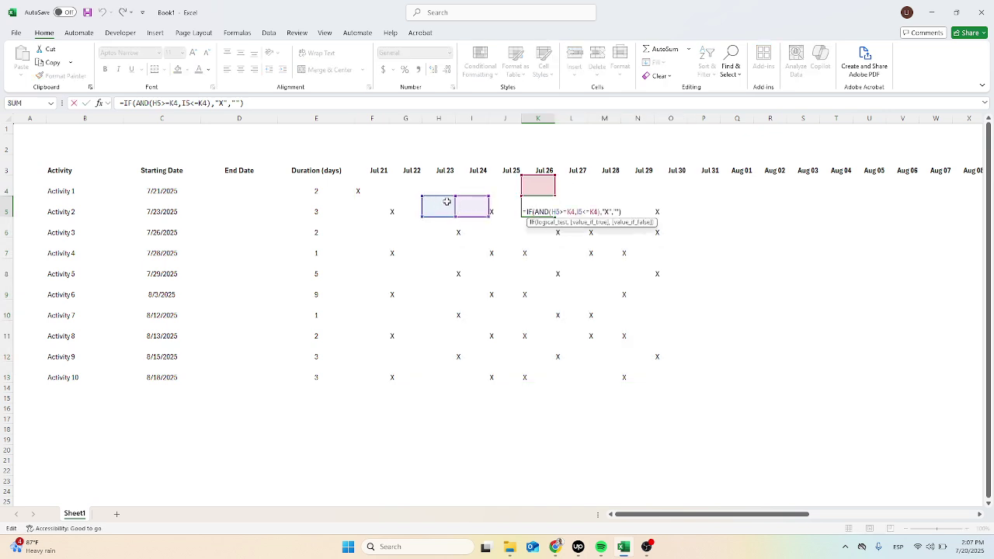
pyautogui.doubleClick(381, 183)
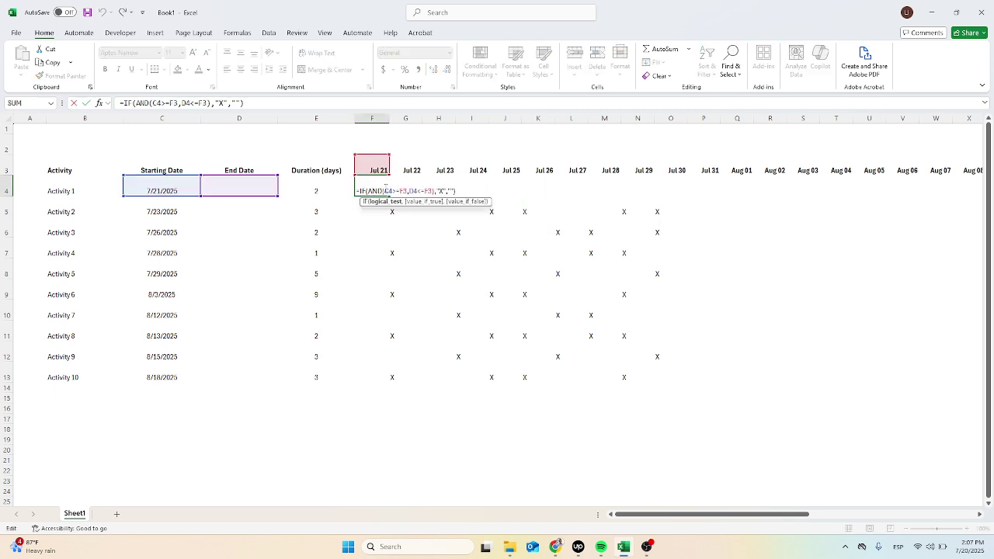
pyautogui.click(393, 192)
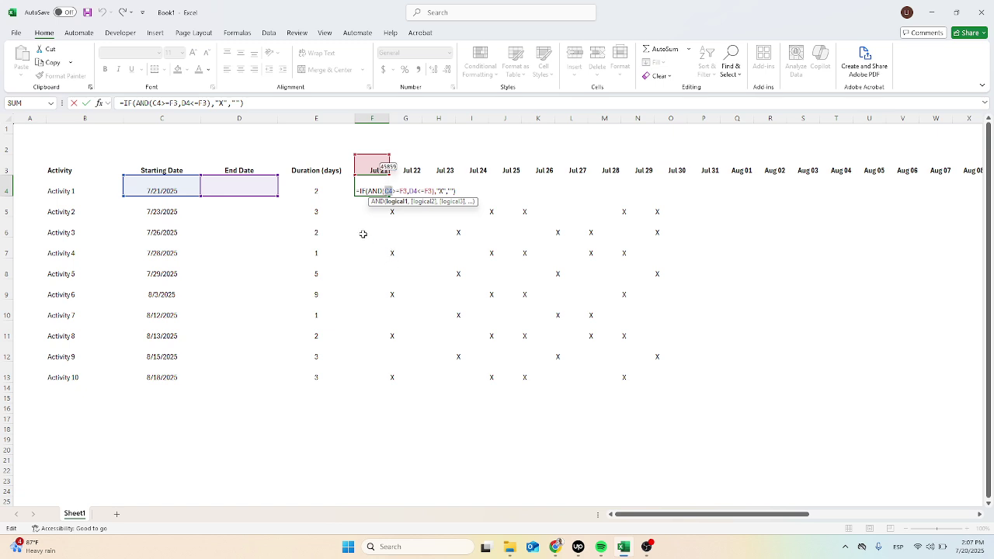
pyautogui.doubleClick(389, 191)
pyautogui.click(387, 191)
pyautogui.write('$')
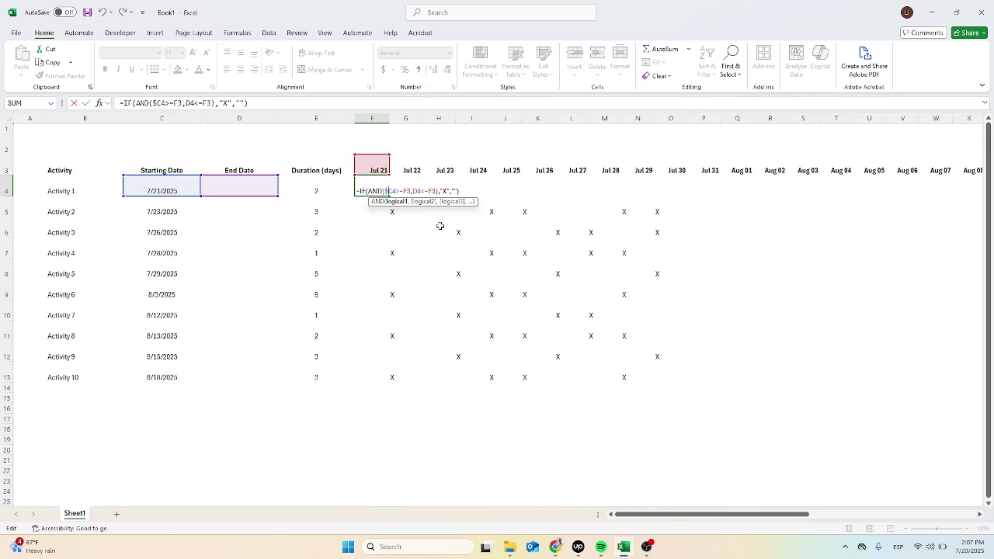
pyautogui.click(405, 191)
pyautogui.write('$')
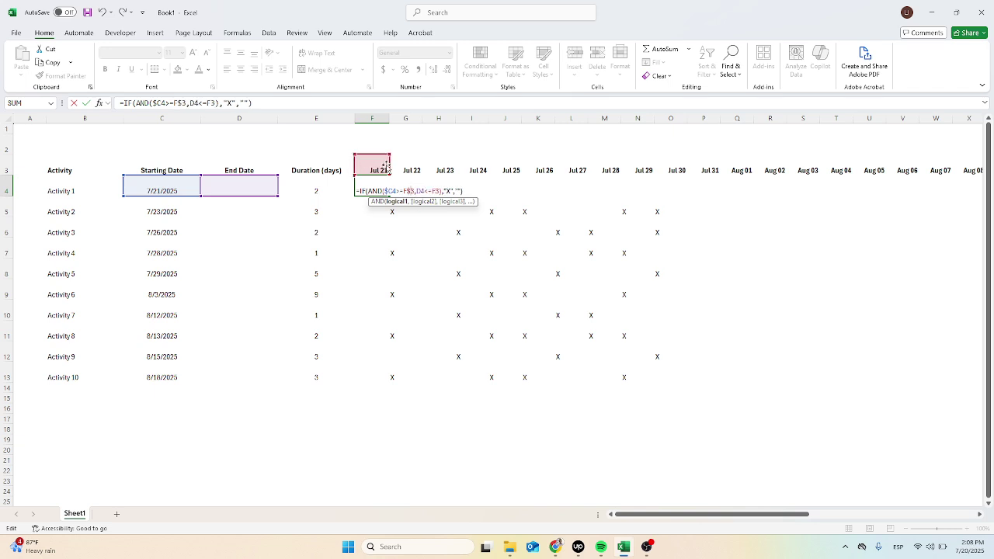
pyautogui.click(418, 192)
pyautogui.write('$')
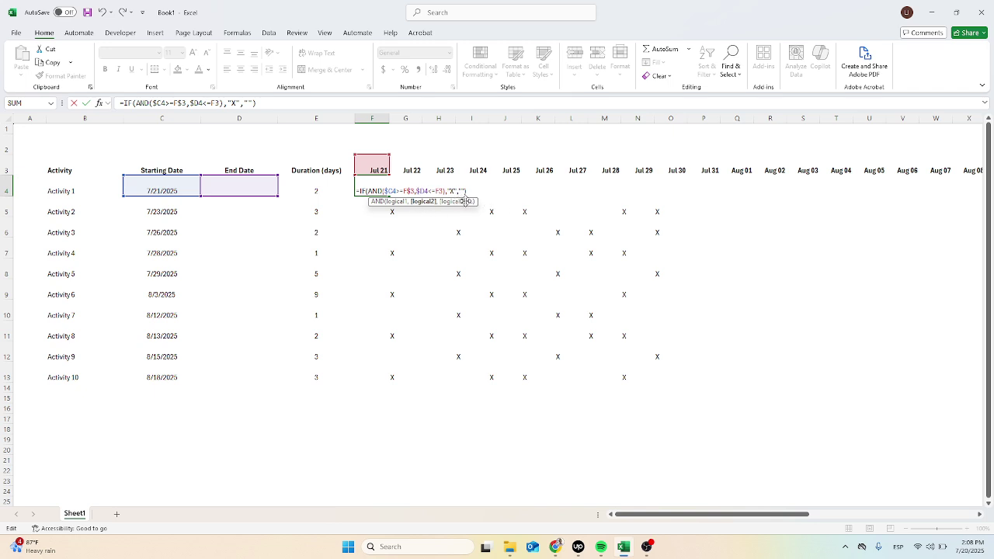
pyautogui.press('Return')
# Step: Copy the anchored F4 formula across to Aug 30 and down to row 13
pyautogui.press('Up')
pyautogui.hotkey('ctrl', 'c')
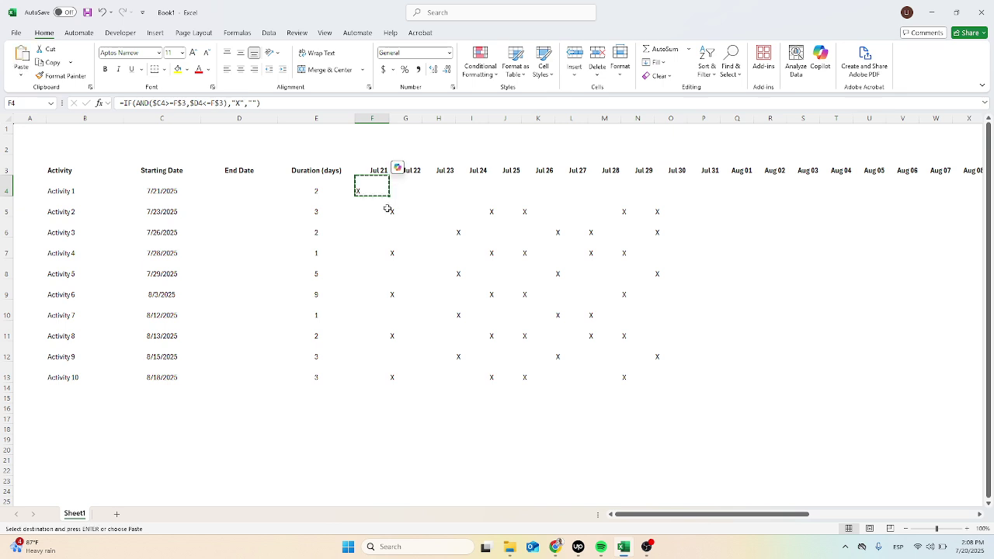
pyautogui.moveTo(389, 195); pyautogui.dragTo(964, 382)
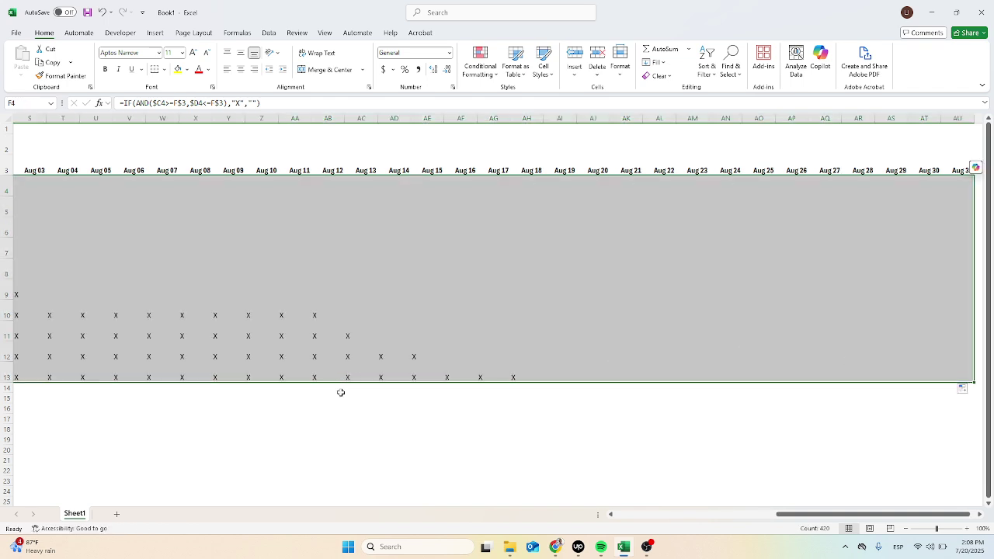
pyautogui.hotkey('ctrl', 'Home')
# Step: Inspect the formulas copied into Jul 22 and Activity 2's Jul 21 cell
pyautogui.click(415, 200)
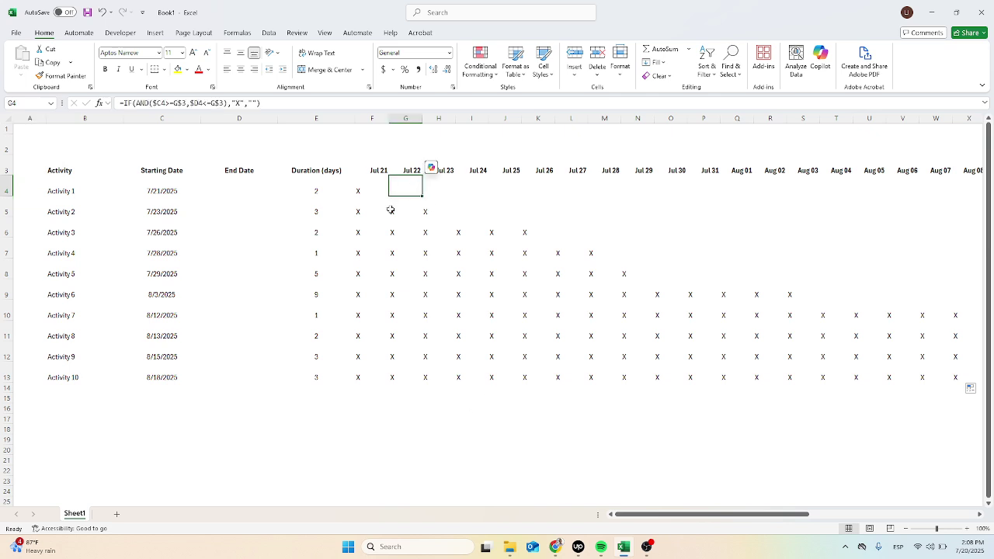
pyautogui.click(394, 209)
pyautogui.click(360, 210)
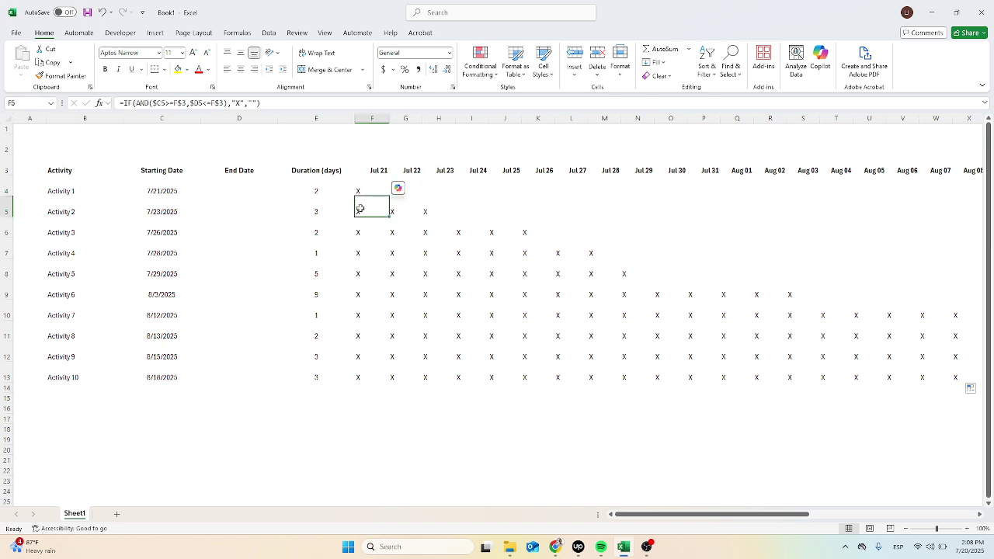
pyautogui.doubleClick(360, 210)
pyautogui.press('Escape')
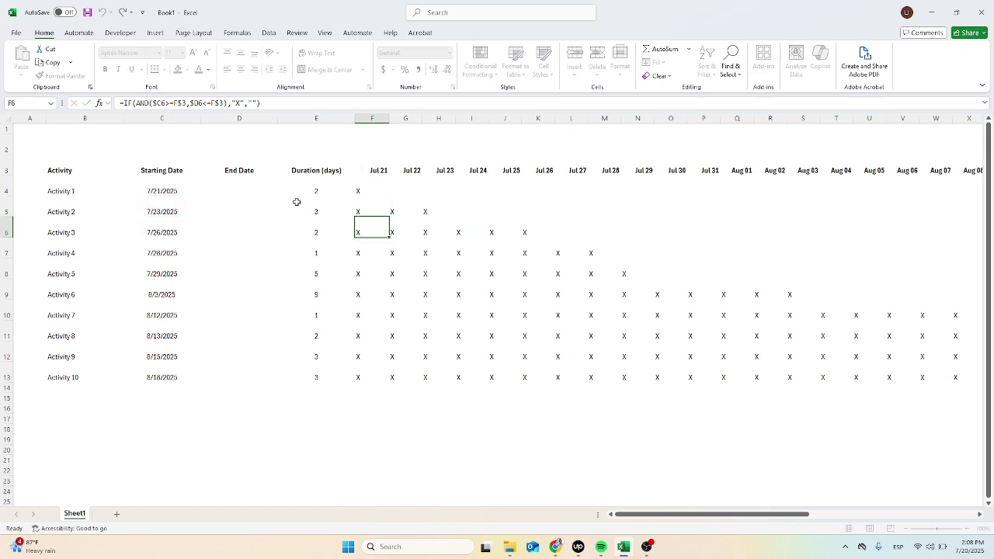
# Step: Set Activity 1's end date in D4 to =C4+E4
pyautogui.click(239, 188)
pyautogui.write('=')
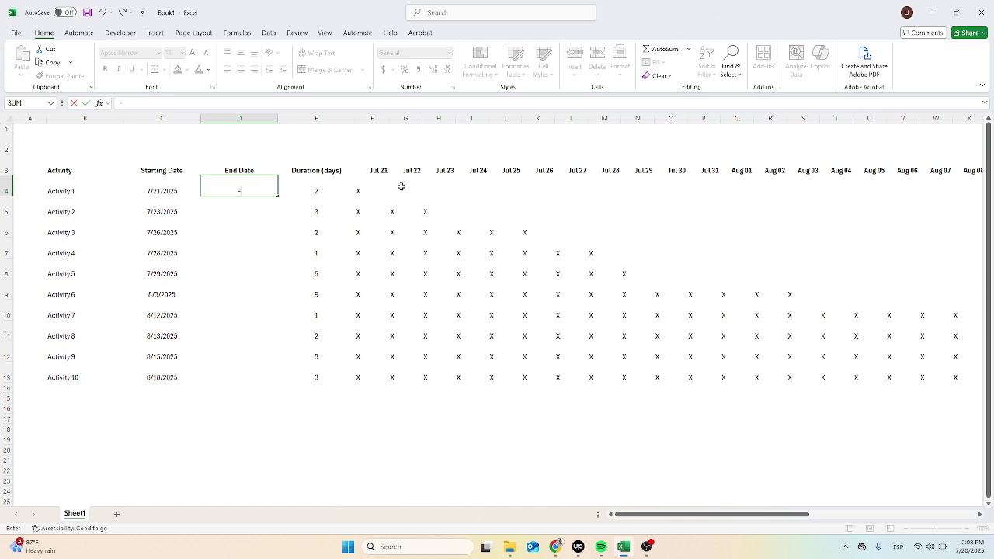
pyautogui.press('Left')
pyautogui.write('+')
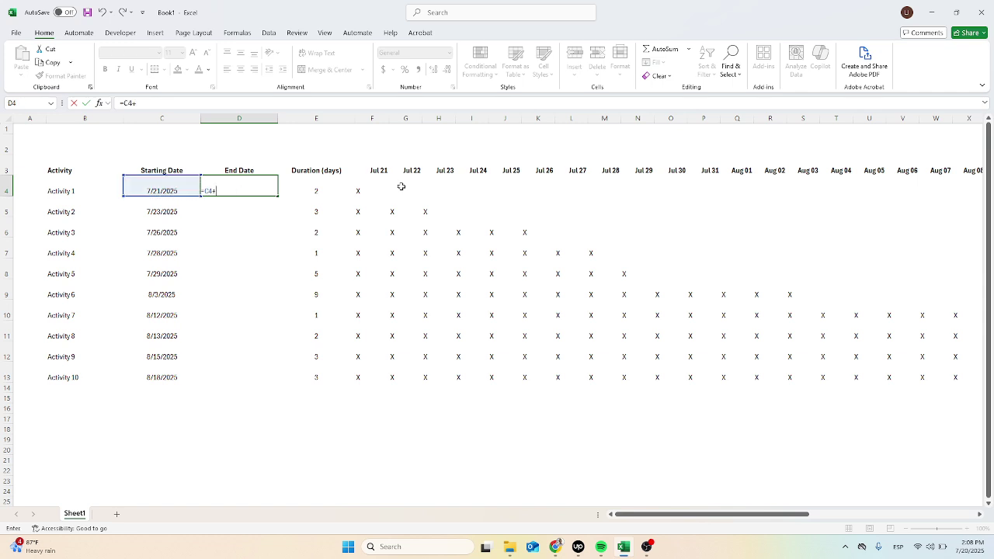
pyautogui.press('Right')
pyautogui.hotkey('ctrl', 'Return')
# Step: Make Activity 2's start date =C4+E4+1 and fill it down to Activity 10 in C13
pyautogui.press('Down')
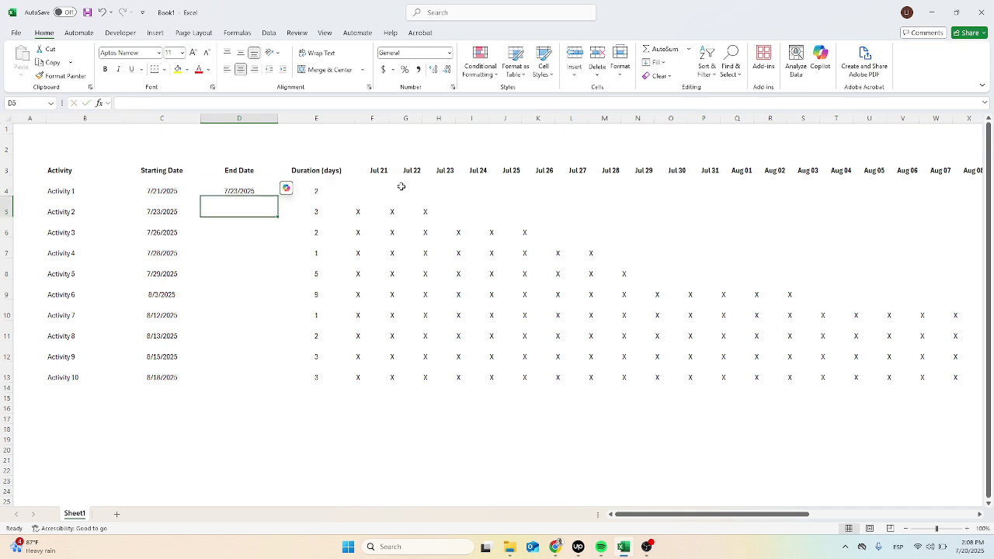
pyautogui.press('Left')
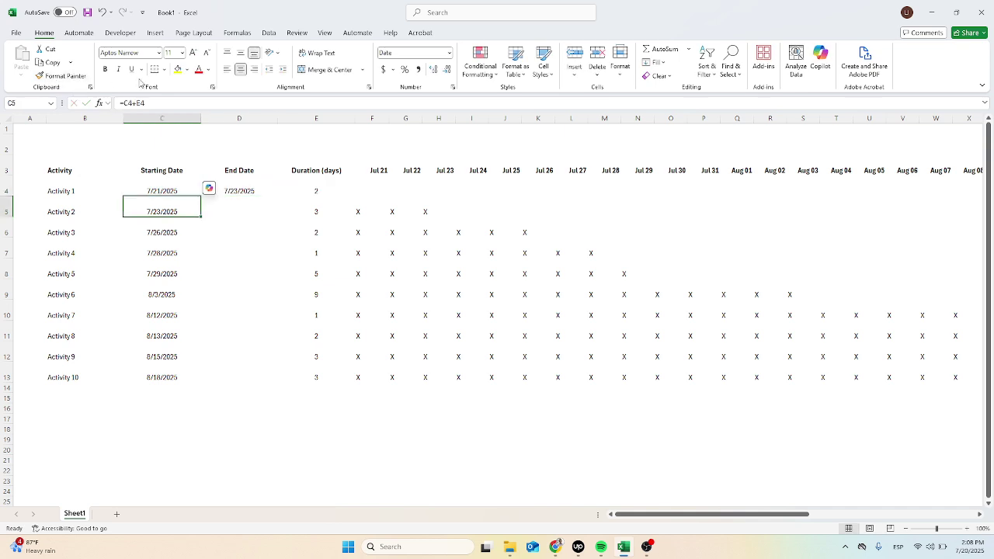
pyautogui.click(164, 99)
pyautogui.write('+1')
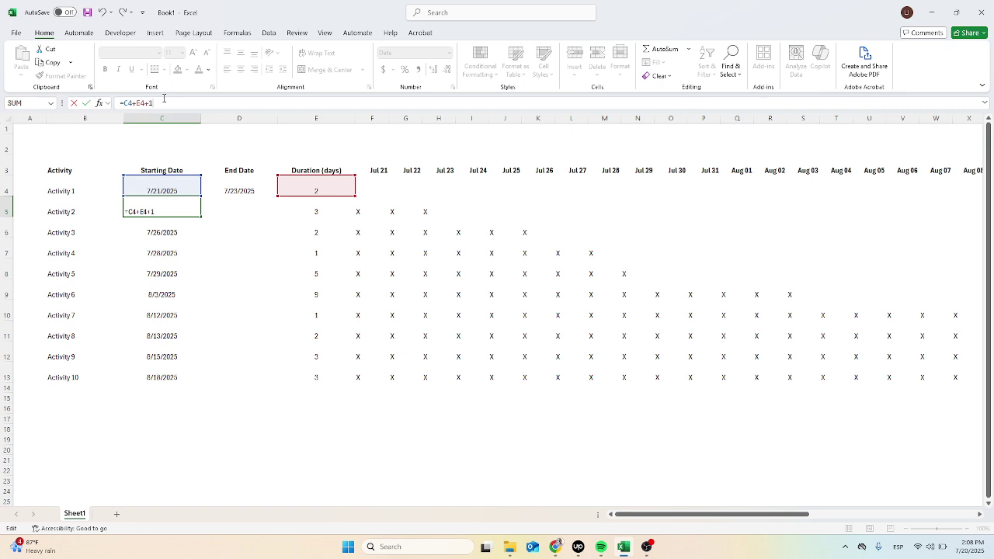
pyautogui.press('Return')
pyautogui.click(243, 191)
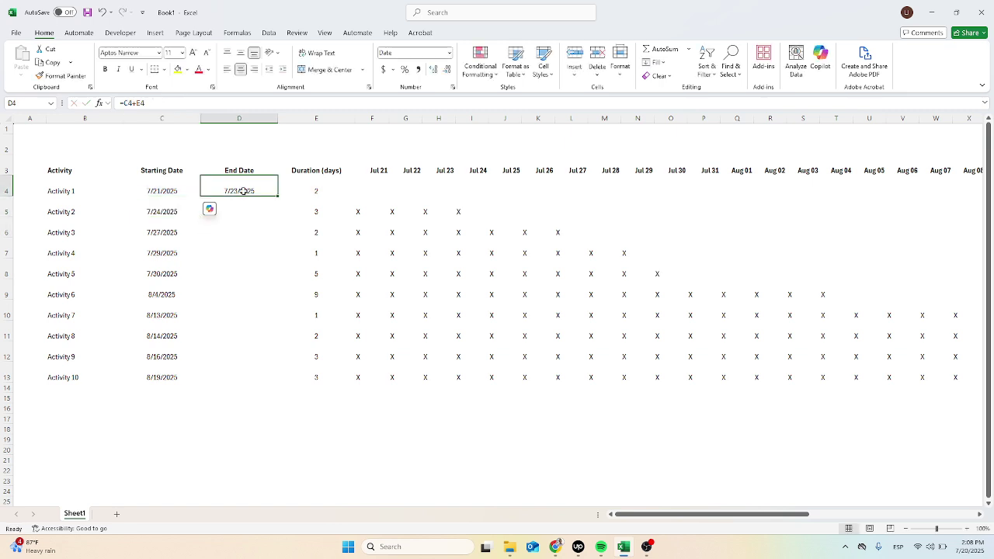
pyautogui.click(180, 215)
pyautogui.click(239, 192)
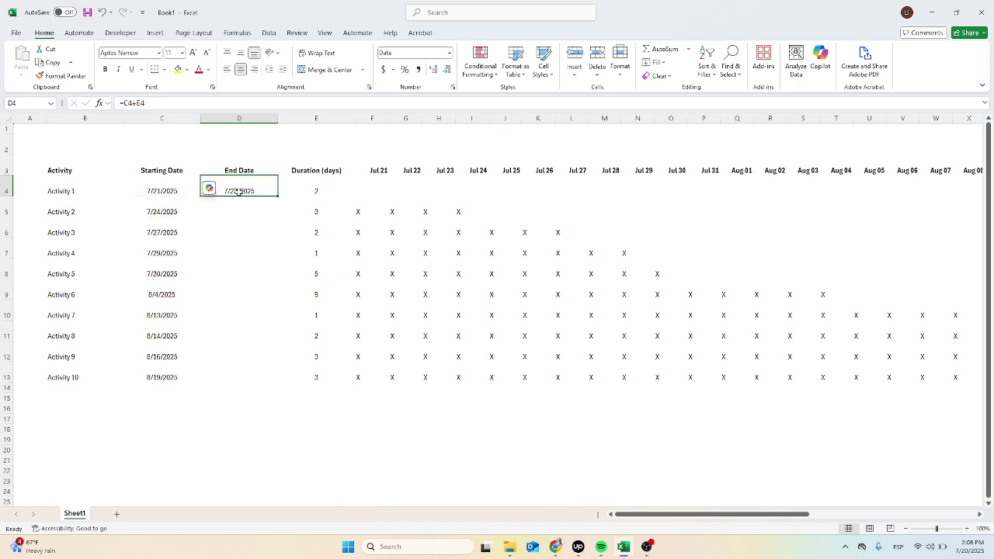
pyautogui.click(180, 213)
pyautogui.moveTo(199, 217); pyautogui.dragTo(174, 378)
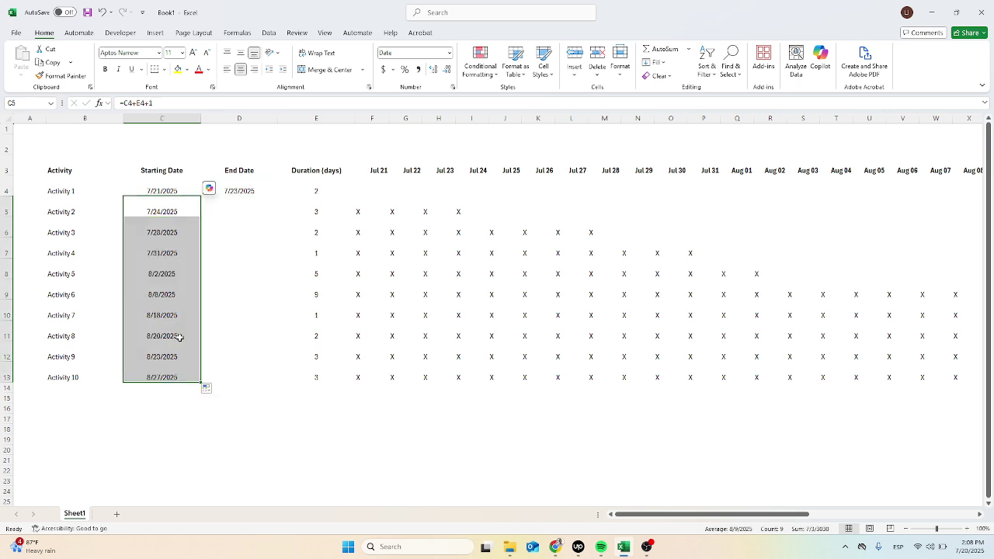
pyautogui.click(188, 213)
# Step: Review Activity 1's dates and reopen the Jul 21 formula in F4 for editing
pyautogui.click(367, 208)
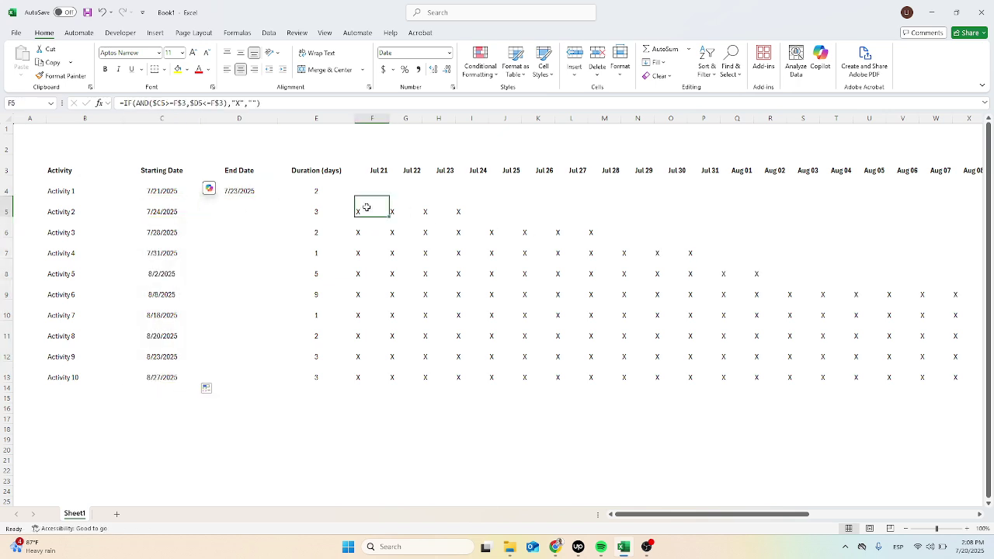
pyautogui.click(193, 193)
pyautogui.click(233, 191)
pyautogui.click(370, 185)
pyautogui.doubleClick(370, 185)
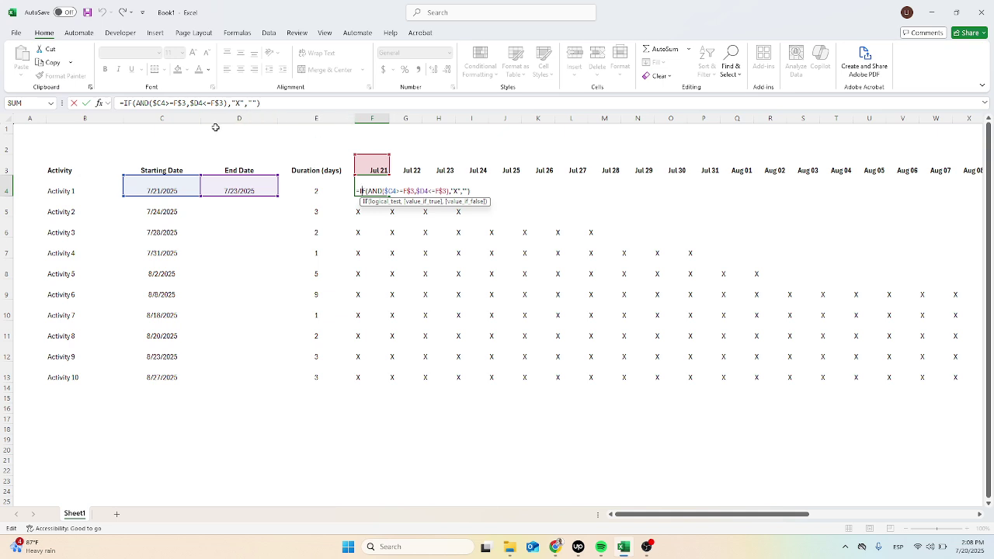
# Step: Rewrite F4's conditions to compare the Jul 21 header F3 against start date C4
pyautogui.click(154, 103)
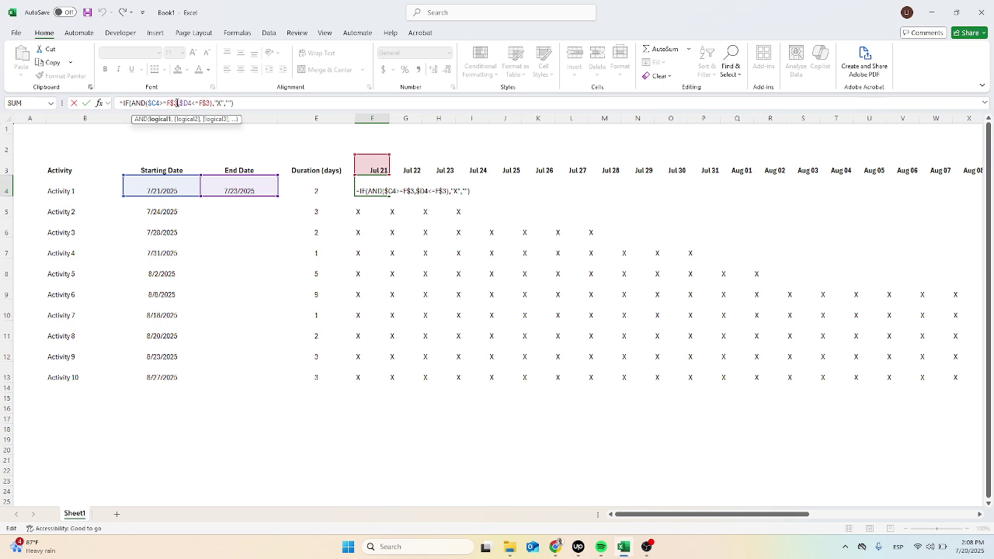
pyautogui.click(373, 187)
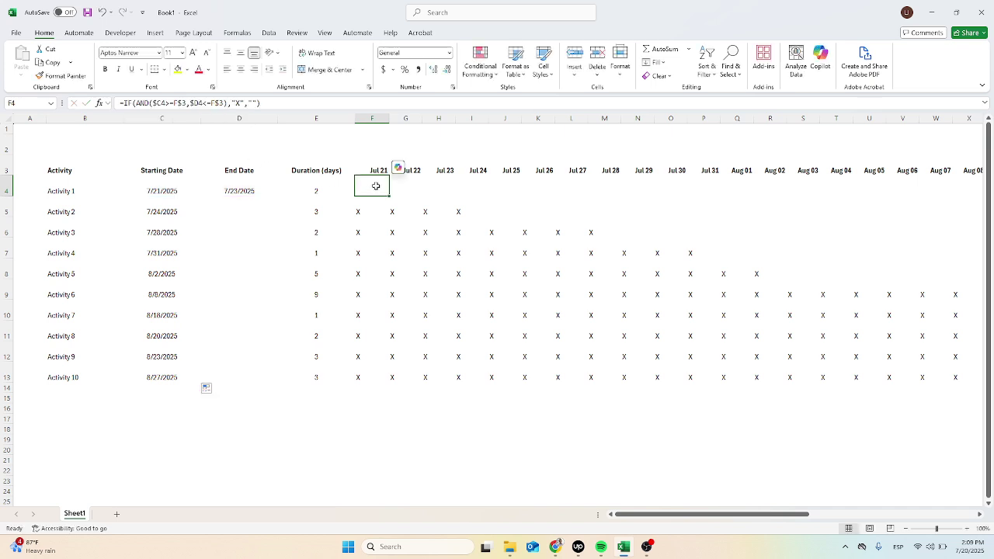
pyautogui.click(153, 103)
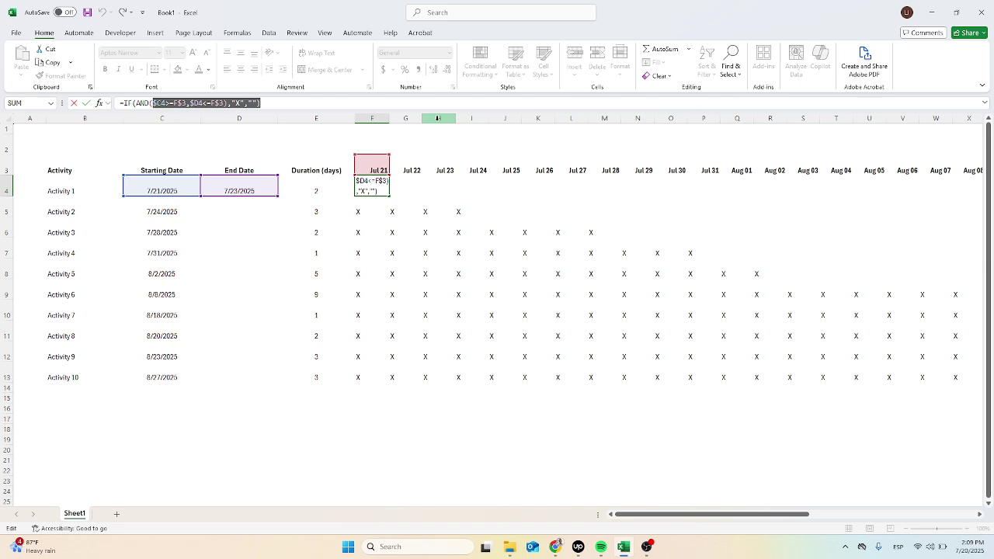
pyautogui.press('BackSpace')
pyautogui.click(387, 165)
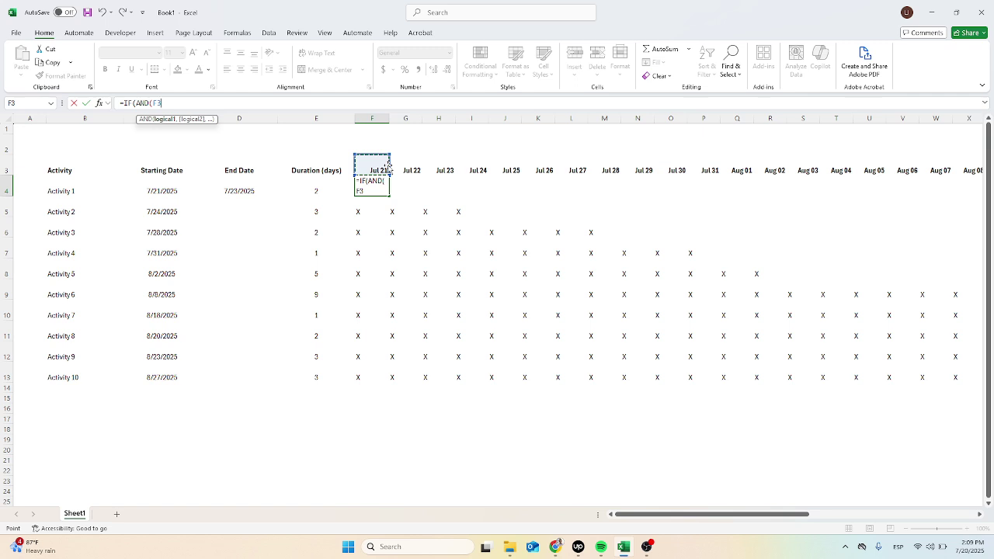
pyautogui.write('>=')
pyautogui.click(169, 187)
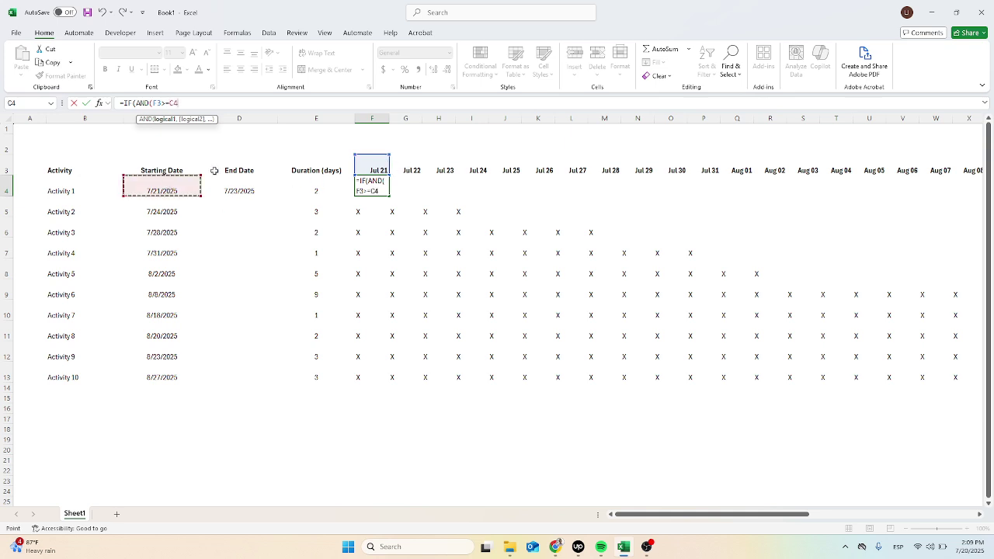
pyautogui.write(',')
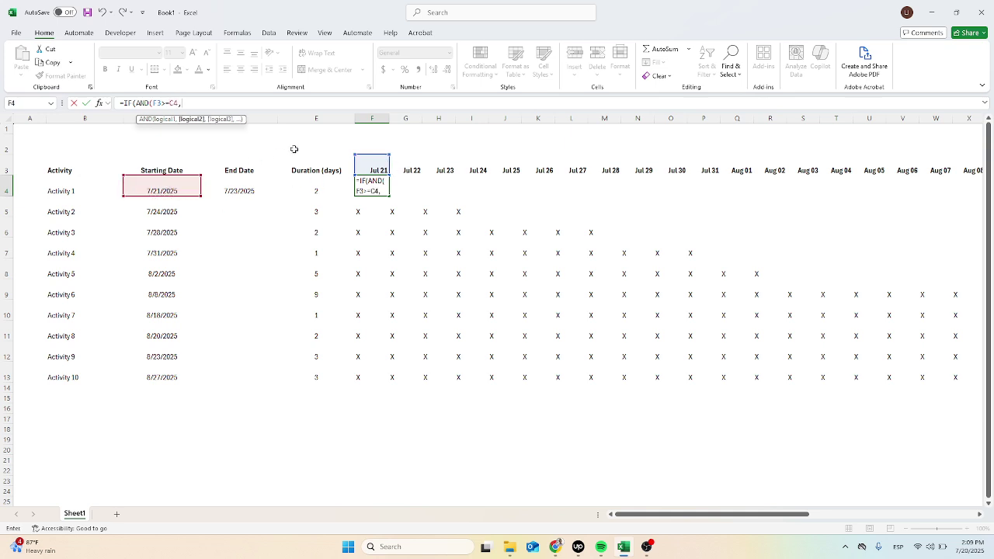
# Step: Add the F3<=D4 end-date test with "X","" results and fix the missing parenthesis
pyautogui.click(369, 167)
pyautogui.write('<')
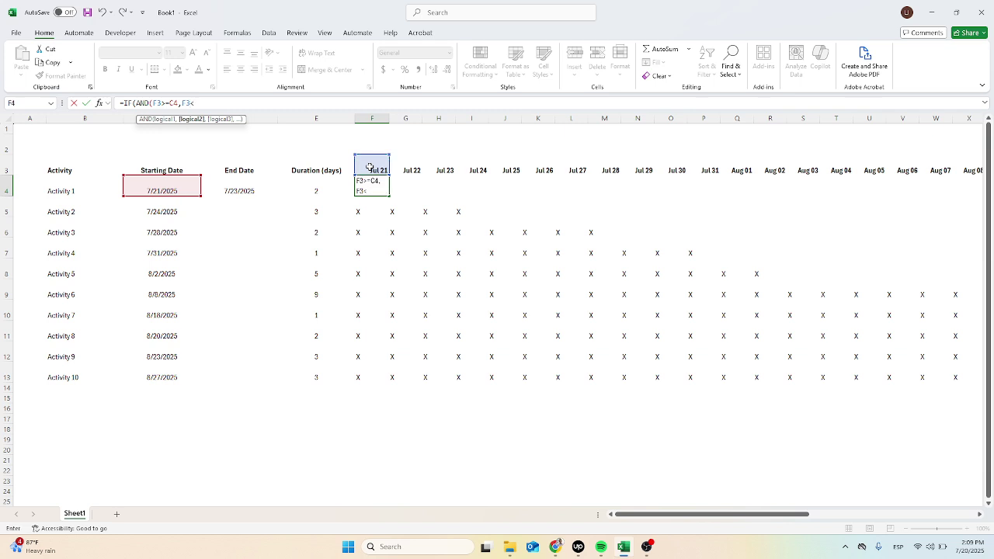
pyautogui.write('=')
pyautogui.click(241, 186)
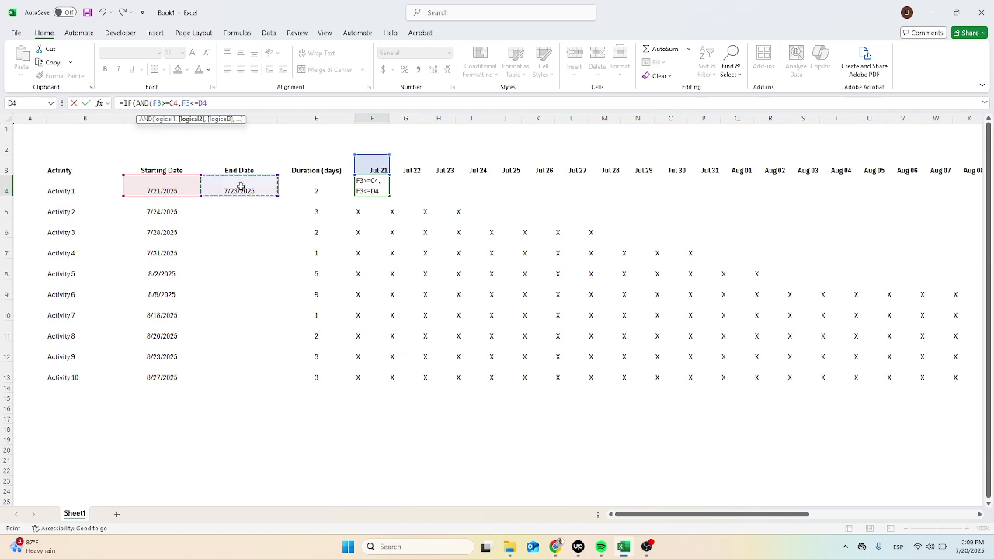
pyautogui.write(',"X",')
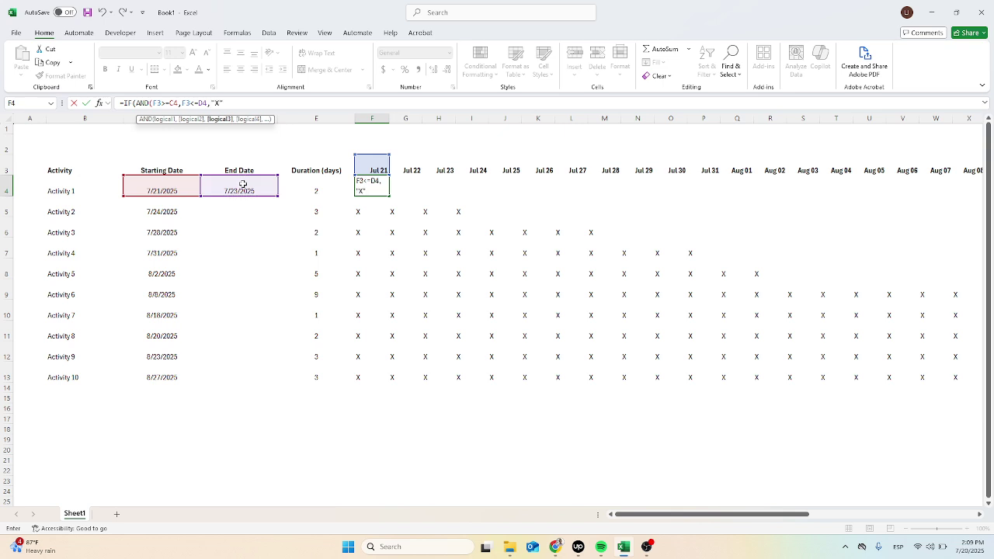
pyautogui.write('"")')
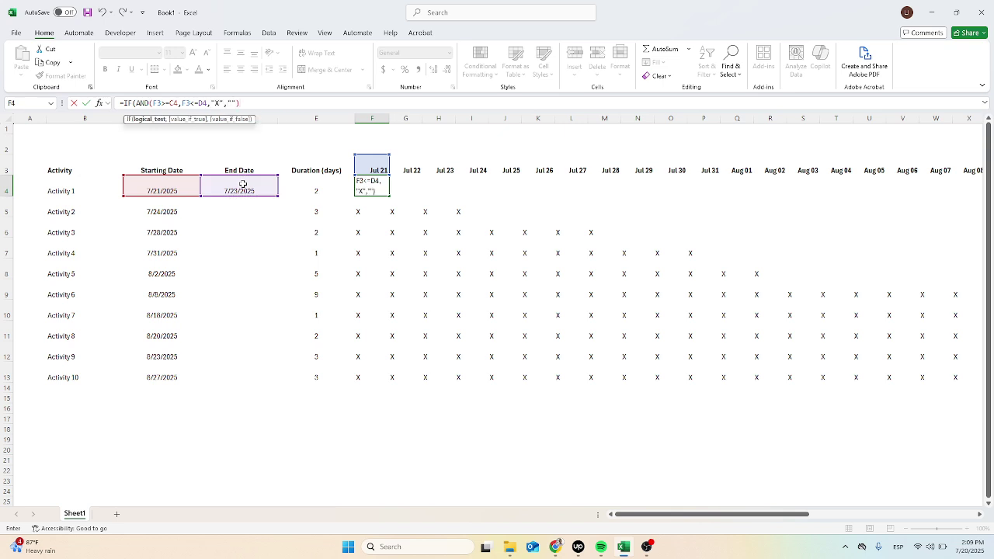
pyautogui.press('Return')
pyautogui.press('Return')
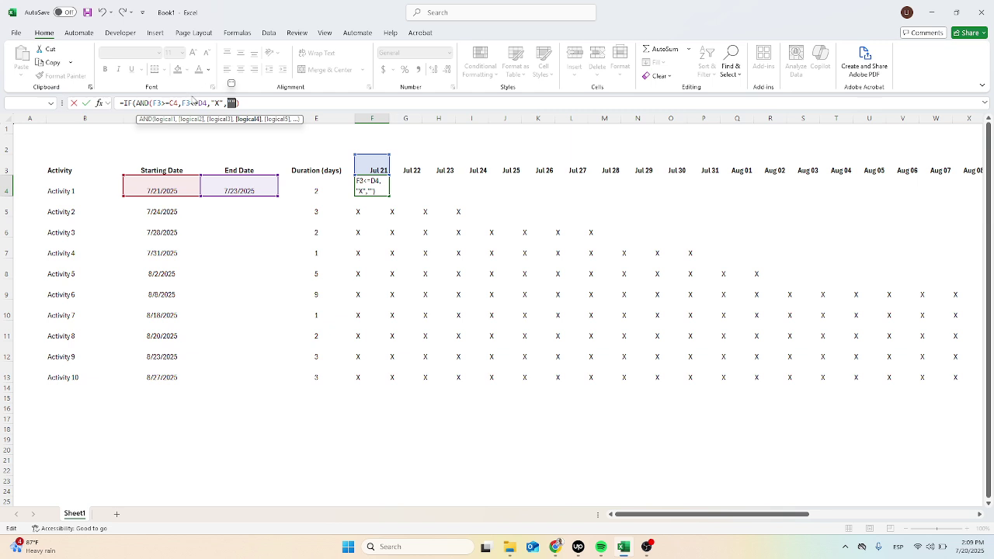
pyautogui.click(205, 103)
pyautogui.write(')')
pyautogui.hotkey('ctrl', 'Return')
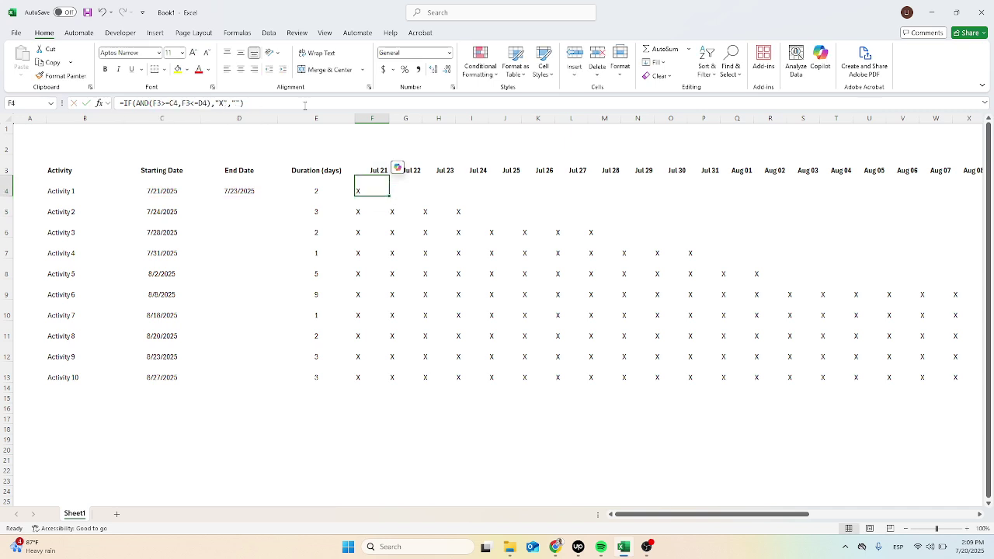
# Step: Lock the references to F$3, $C4 and $D4 and commit the formula
pyautogui.click(159, 103)
pyautogui.press('F4')
pyautogui.press('F4')
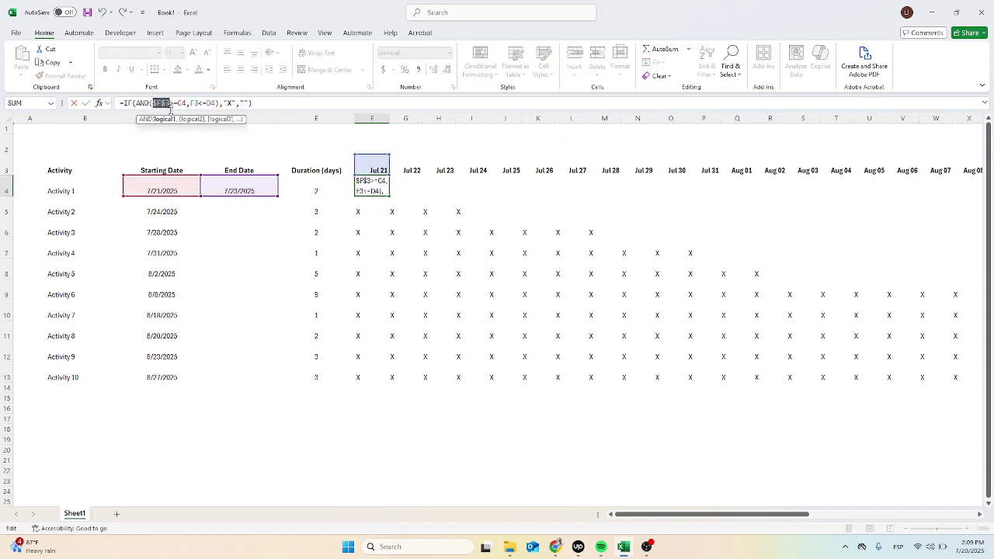
pyautogui.press('F4')
pyautogui.click(177, 104)
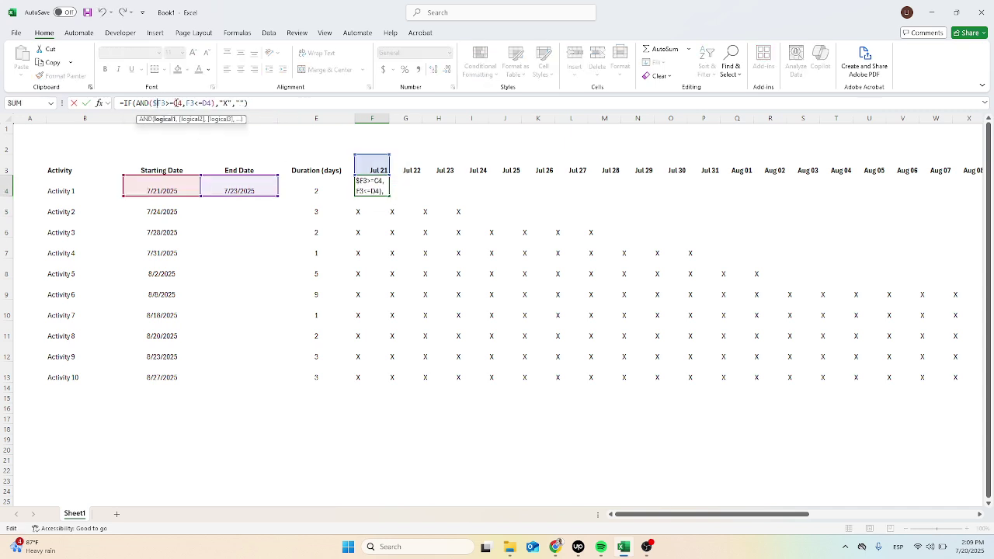
pyautogui.press('BackSpace')
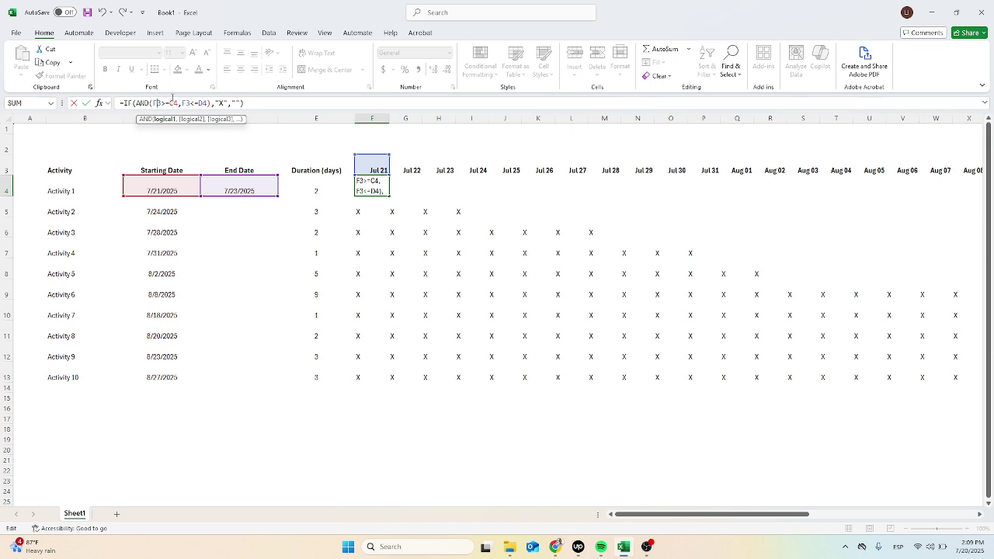
pyautogui.write('$')
pyautogui.write('$')
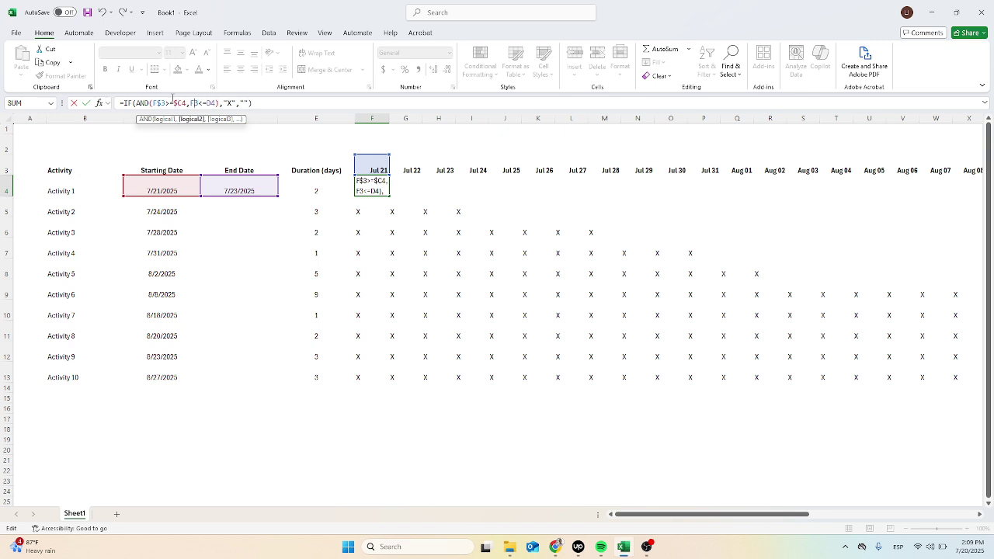
pyautogui.write('$')
pyautogui.write('$')
pyautogui.hotkey('ctrl', 'Return')
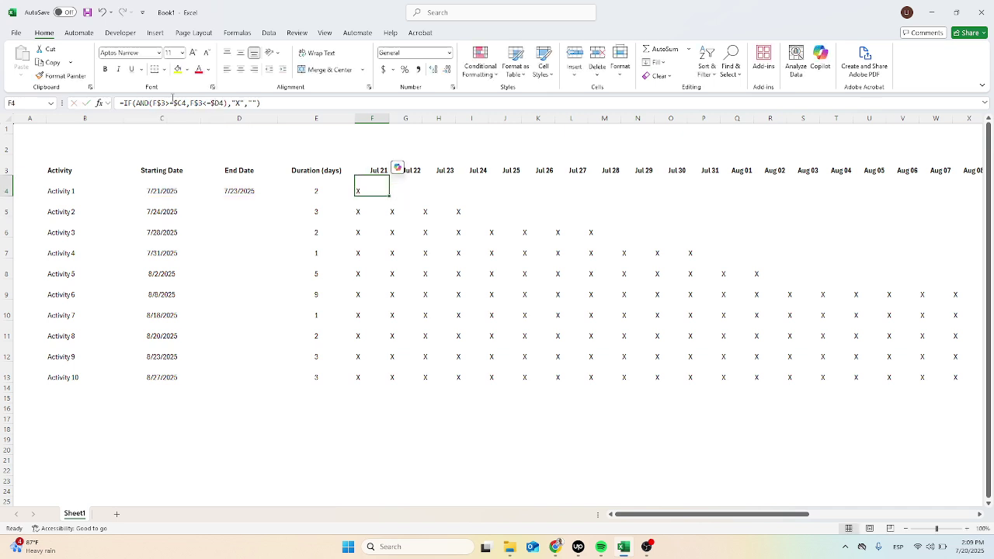
# Step: Copy the F4:F13 formulas and paste them across all the date columns
pyautogui.moveTo(388, 193); pyautogui.dragTo(379, 384)
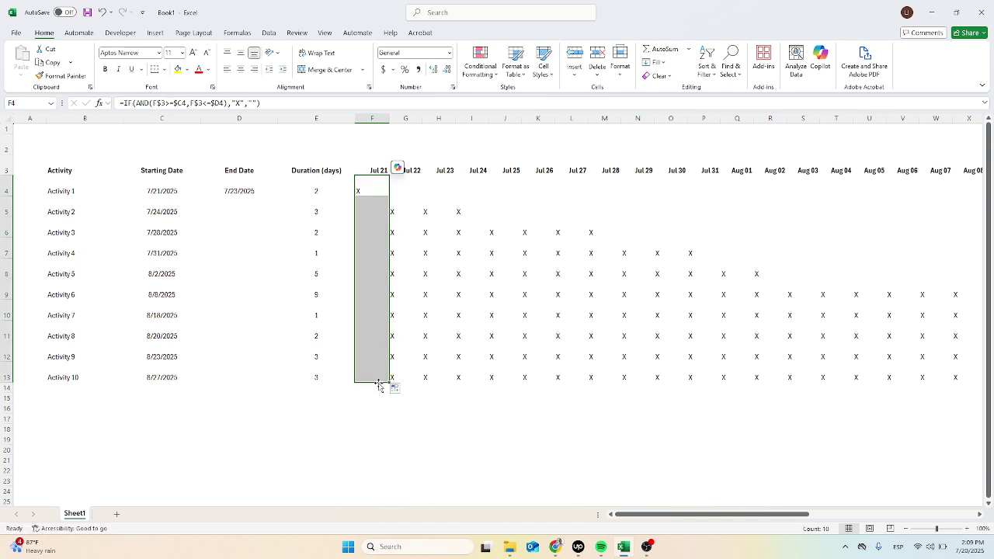
pyautogui.hotkey('ctrl', 'c')
pyautogui.hotkey('ctrl', 'shift', 'Right')
pyautogui.hotkey('ctrl', 'BackSpace')
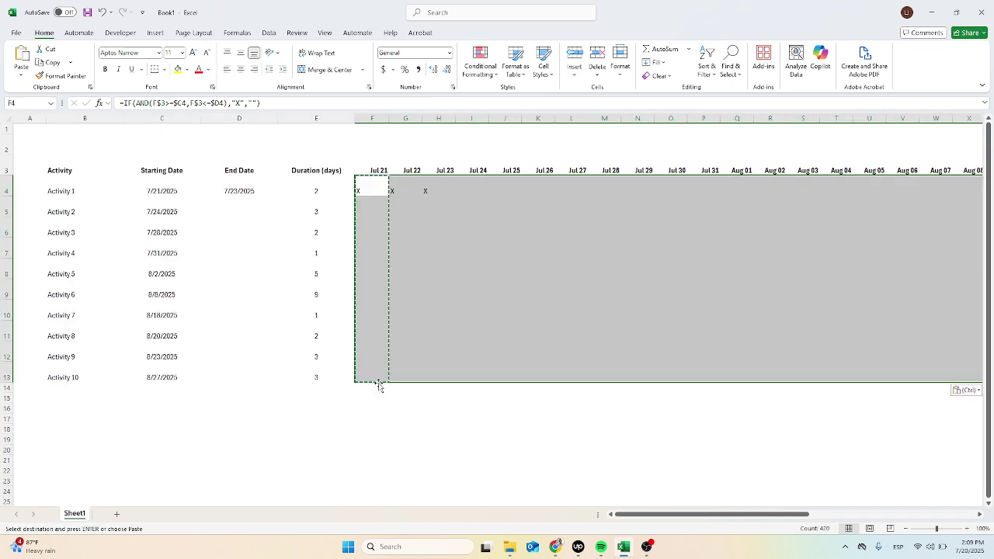
pyautogui.press('Left')
pyautogui.press('Escape')
# Step: Fill D4's end-date formula down to D13, giving end dates 7/23/2025 to 8/30/2025
pyautogui.click(244, 214)
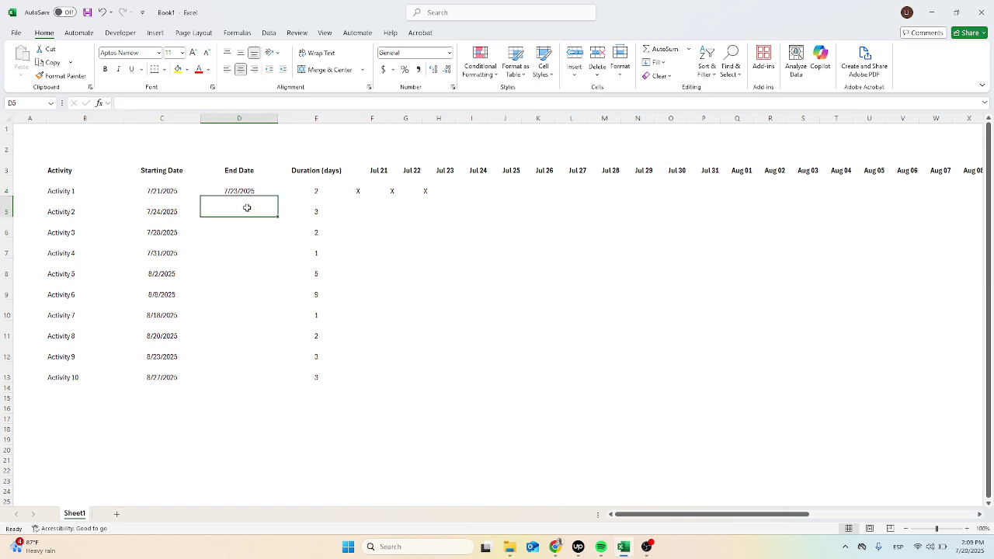
pyautogui.press('Up')
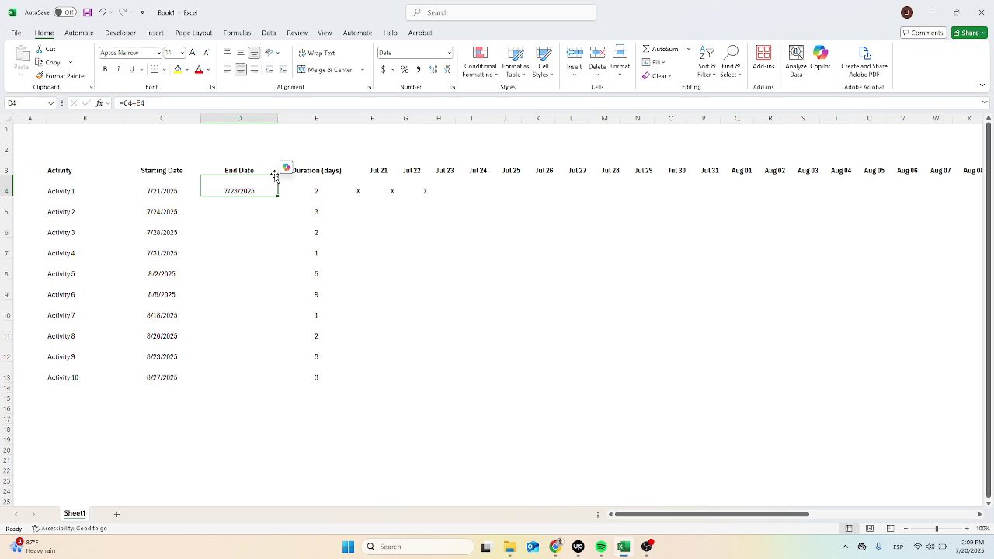
pyautogui.moveTo(277, 195); pyautogui.dragTo(253, 378)
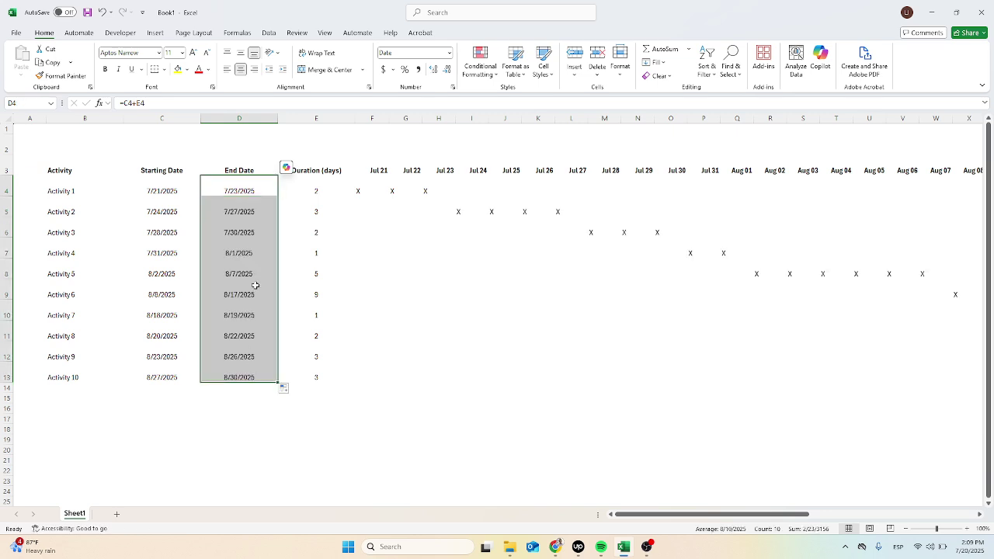
pyautogui.click(244, 253)
pyautogui.moveTo(358, 192); pyautogui.dragTo(770, 312)
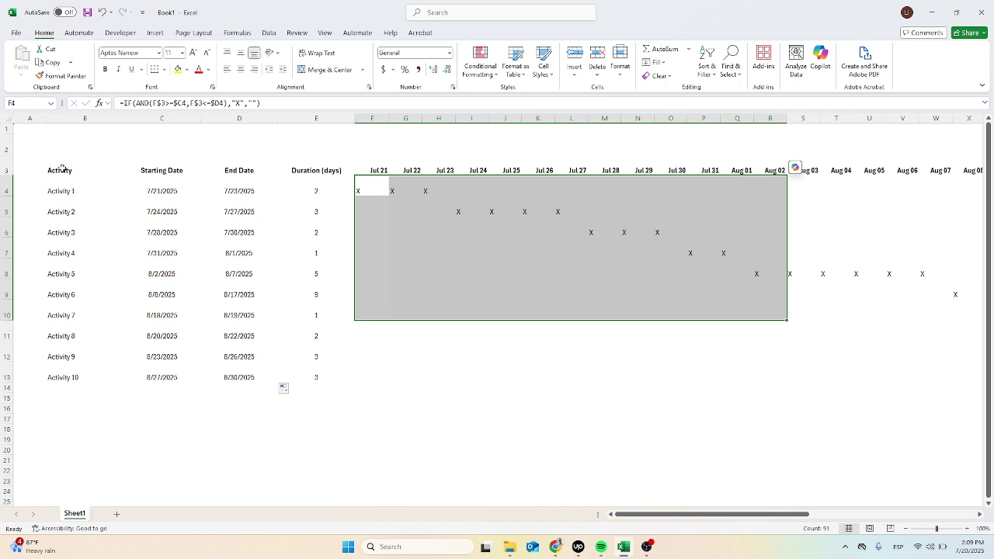
pyautogui.moveTo(62, 168); pyautogui.dragTo(230, 173)
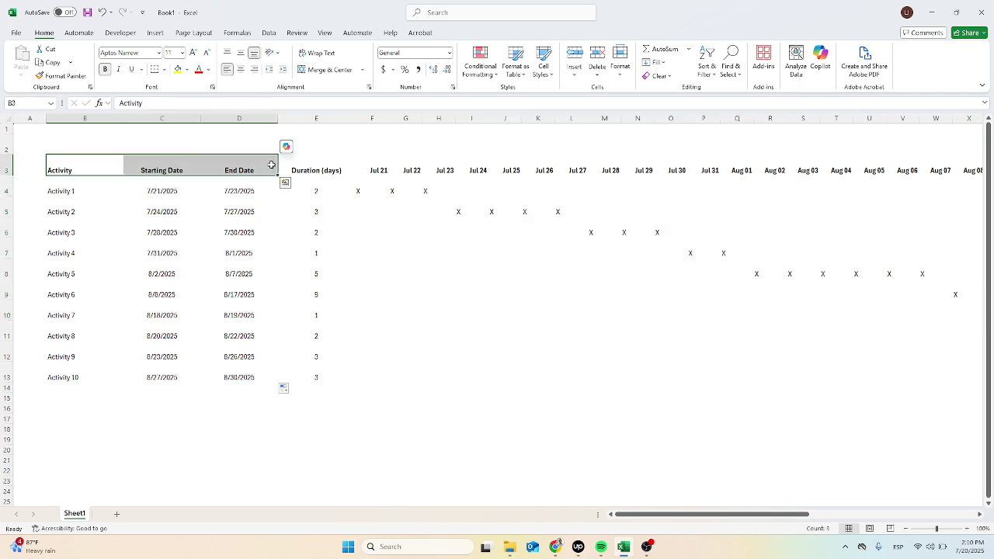
# Step: Apply All Borders to the activity table and date grid B3:AU13
pyautogui.hotkey('ctrl', 'shift', 'Right')
pyautogui.hotkey('ctrl', 'shift', 'Down')
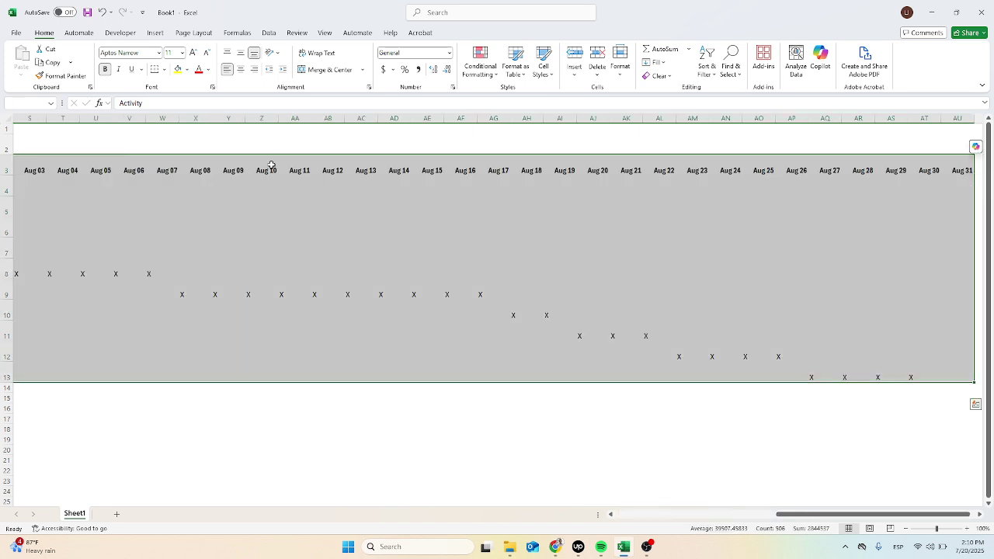
pyautogui.click(168, 70)
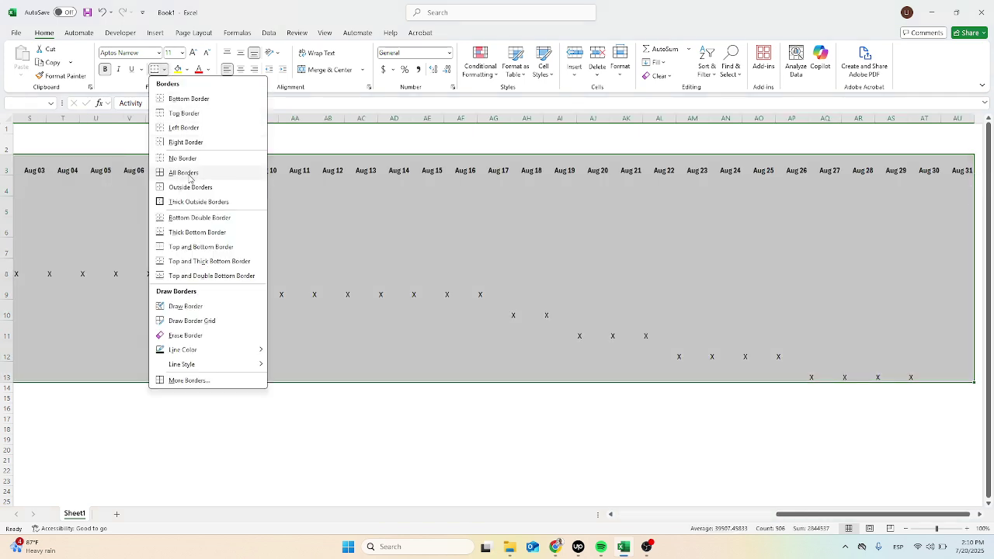
pyautogui.click(191, 177)
pyautogui.hscroll(-5, 264, 311)
pyautogui.click(254, 204)
# Step: Centre the X marks in F4:AU13 both vertically and horizontally
pyautogui.click(362, 189)
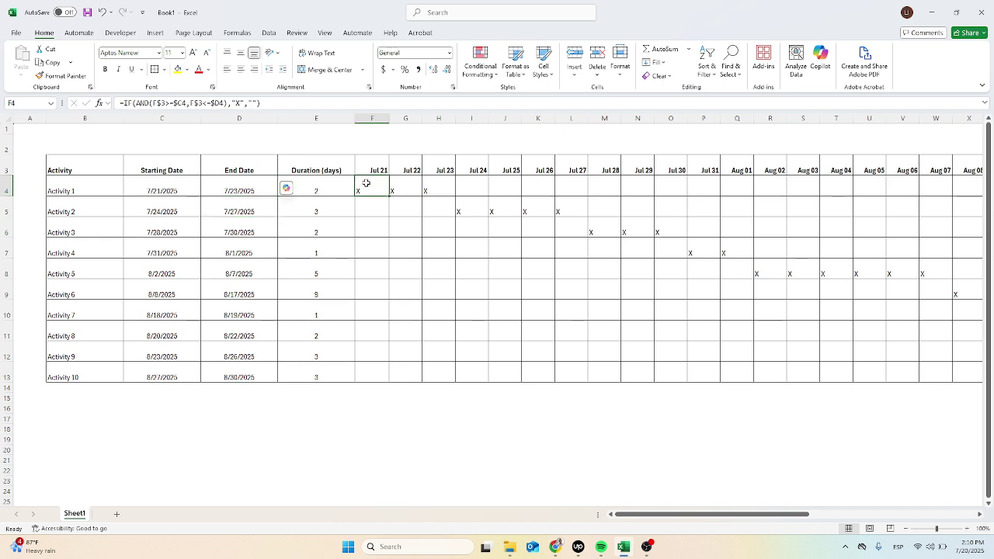
pyautogui.hotkey('ctrl', 'shift', 'Right')
pyautogui.hotkey('ctrl', 'shift', 'Down')
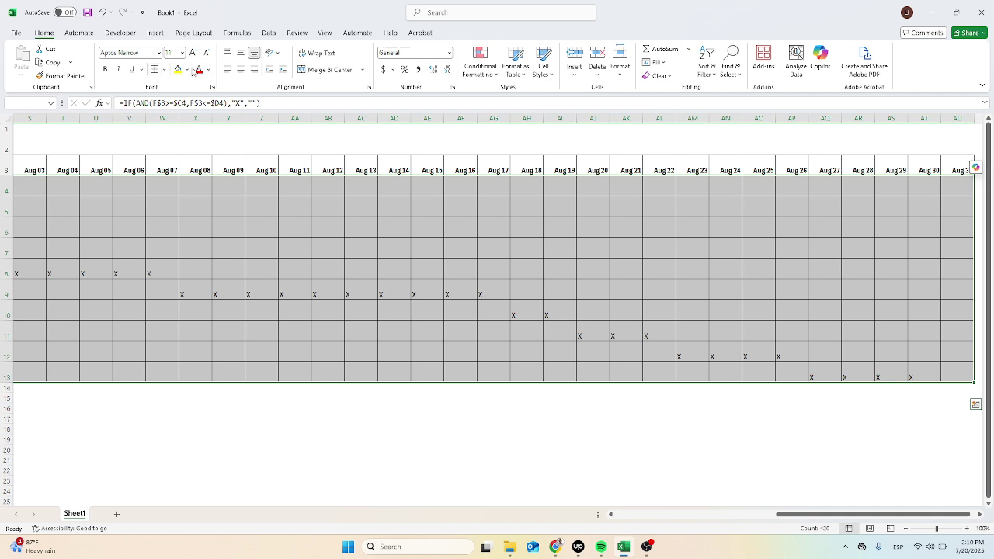
pyautogui.click(240, 52)
pyautogui.click(243, 71)
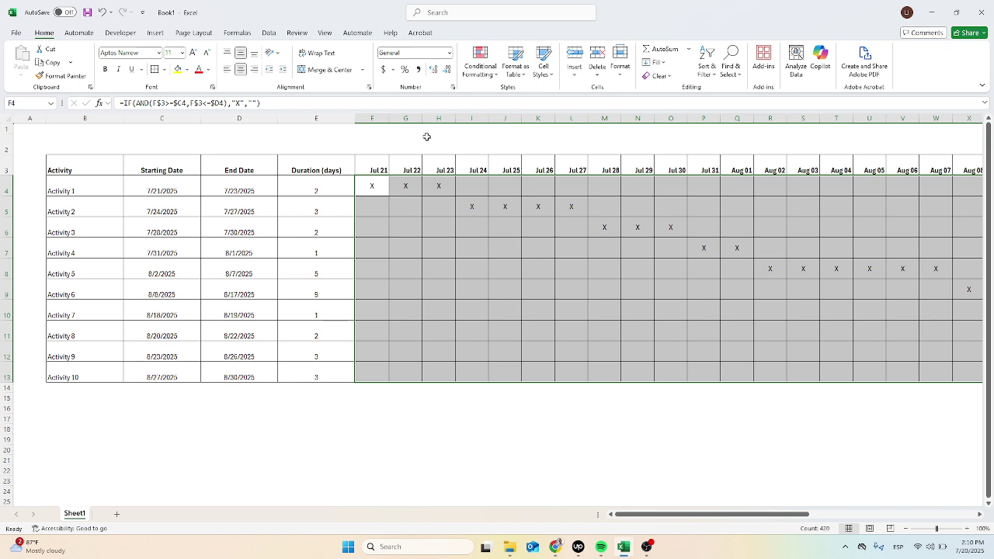
# Step: Start a formula-based rule in the Conditional Formatting Rules Manager, then cancel it
pyautogui.click(485, 70)
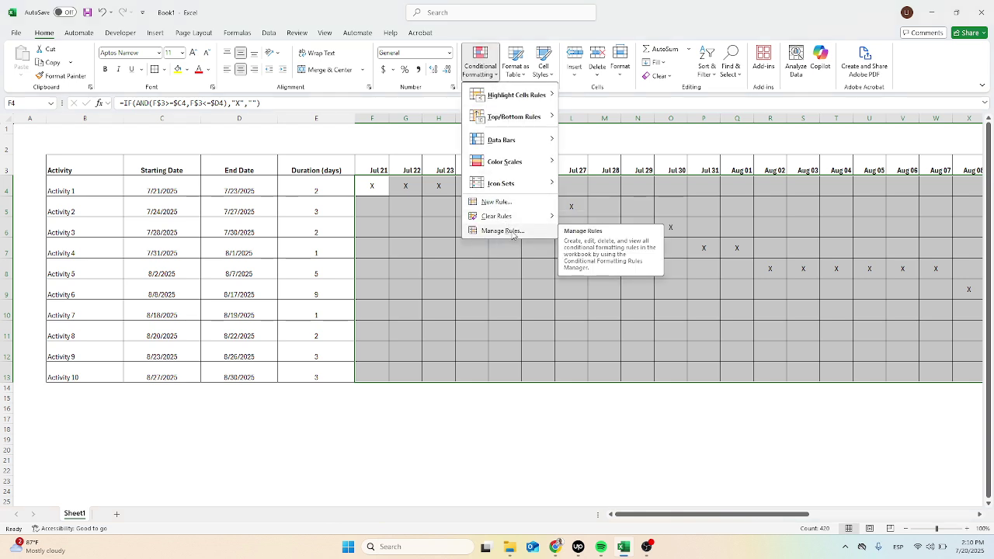
pyautogui.click(504, 231)
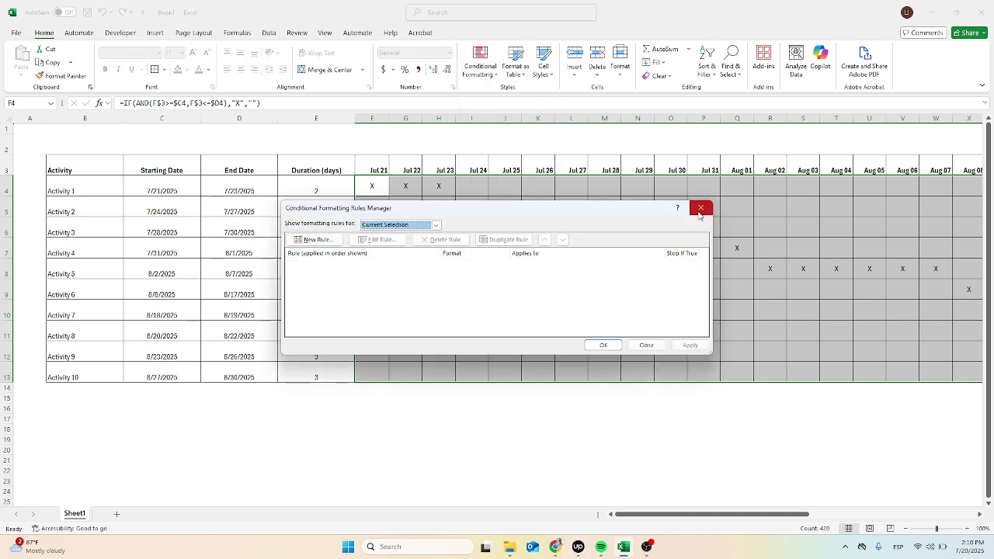
pyautogui.click(337, 246)
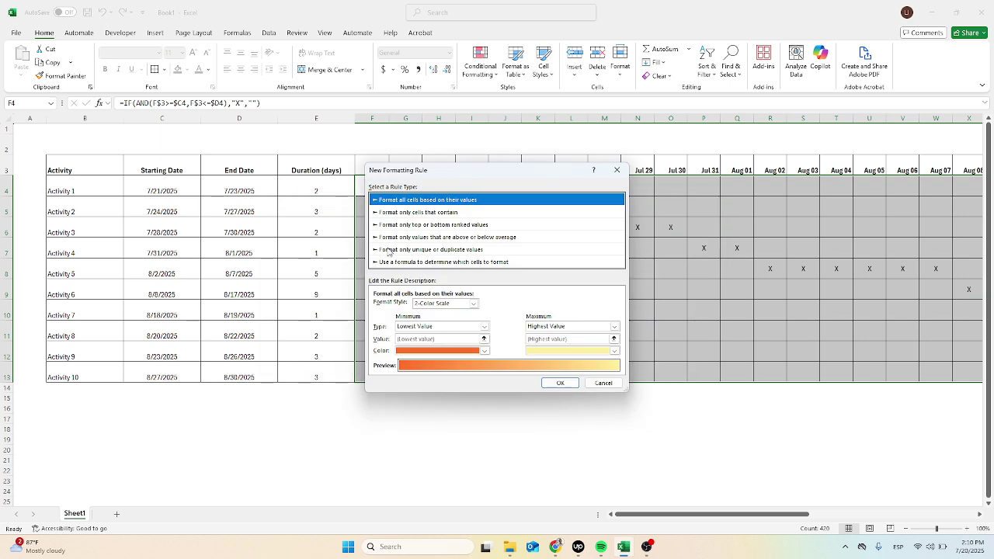
pyautogui.click(513, 262)
pyautogui.click(607, 305)
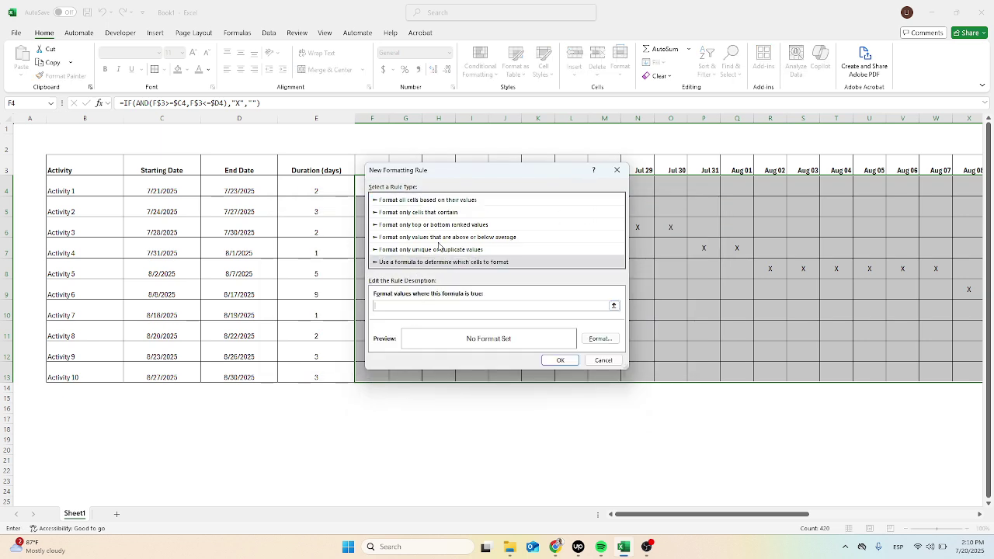
pyautogui.moveTo(485, 171); pyautogui.dragTo(681, 151)
pyautogui.click(813, 149)
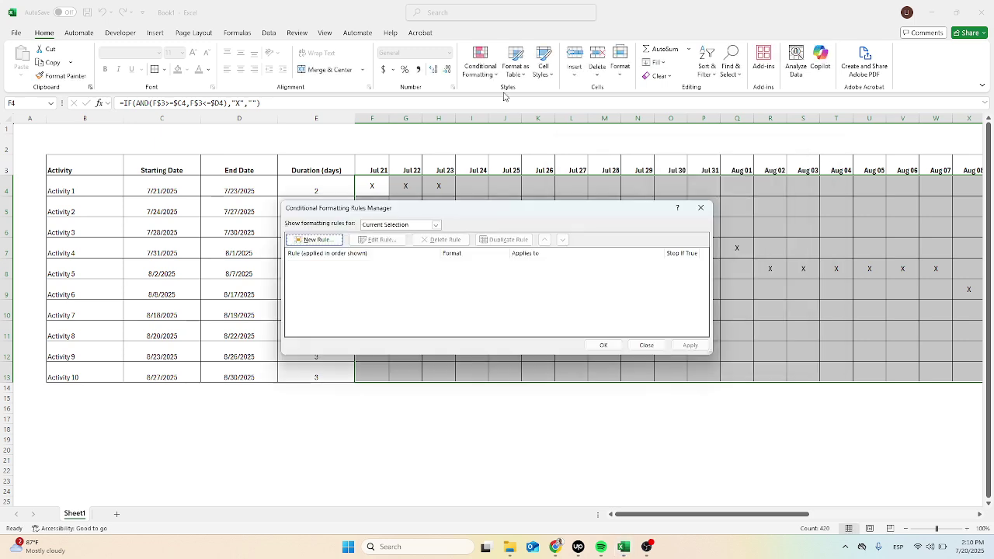
pyautogui.click(700, 206)
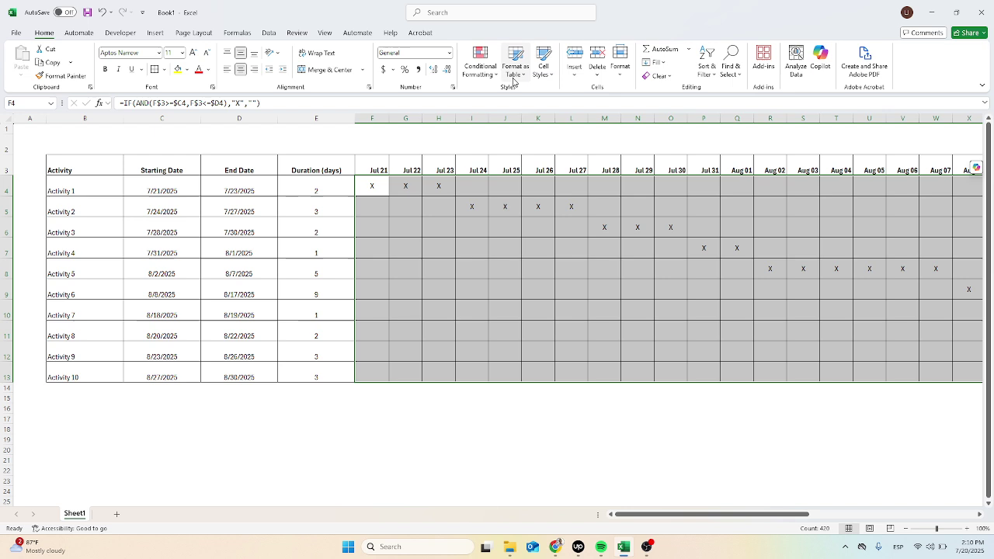
# Step: Add an Equal To rule for cells containing x, with green fill and dark green text
pyautogui.click(480, 62)
pyautogui.moveTo(513, 96)
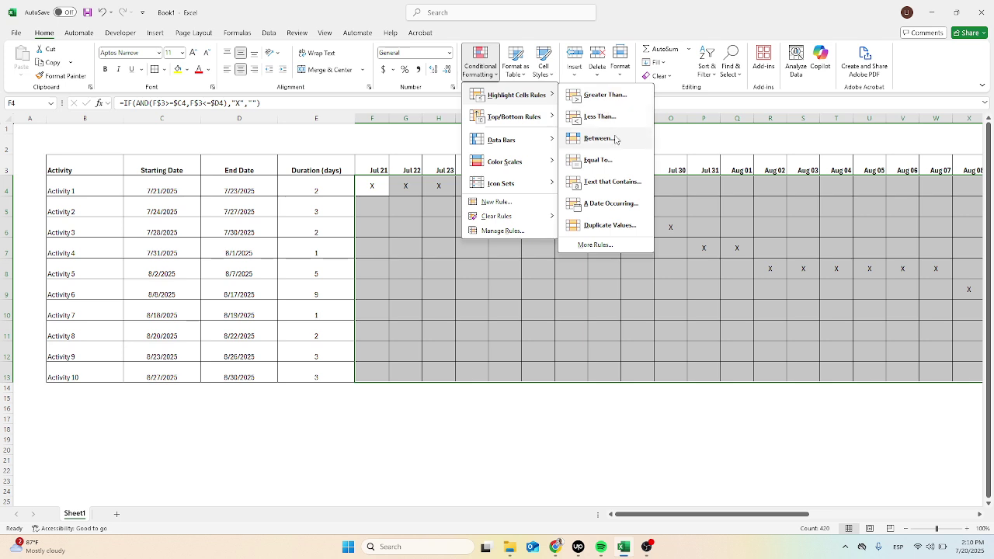
pyautogui.click(599, 160)
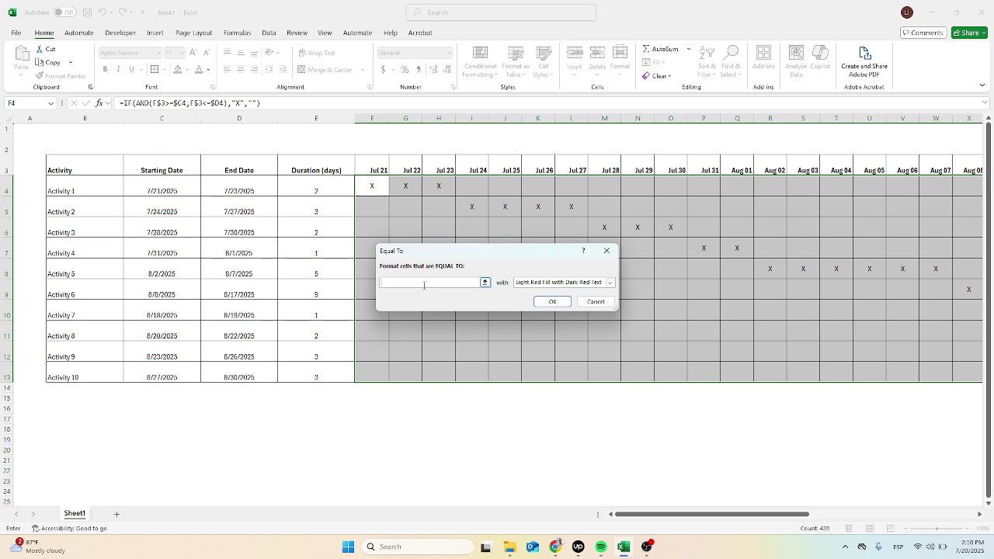
pyautogui.write('"x')
pyautogui.click(610, 282)
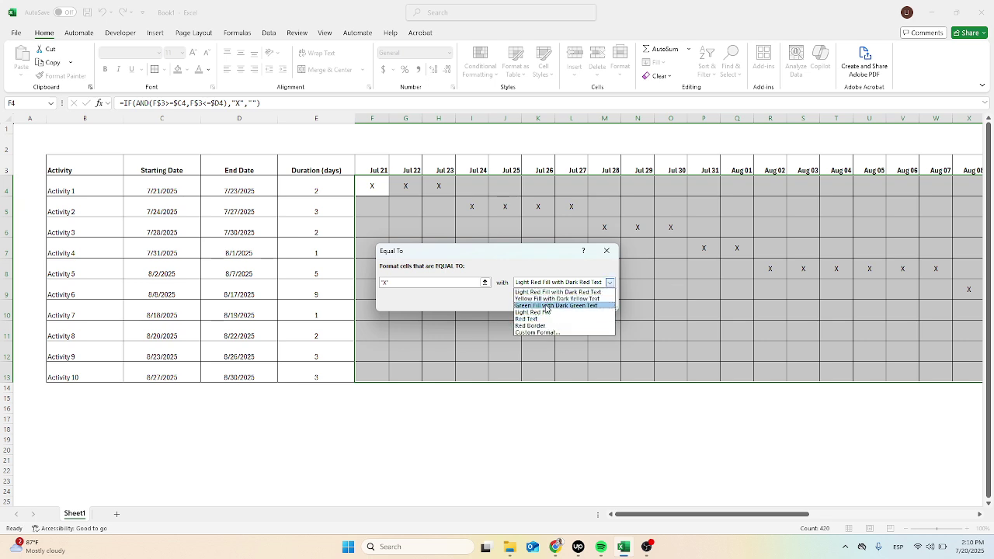
pyautogui.click(547, 306)
pyautogui.click(610, 282)
pyautogui.click(537, 332)
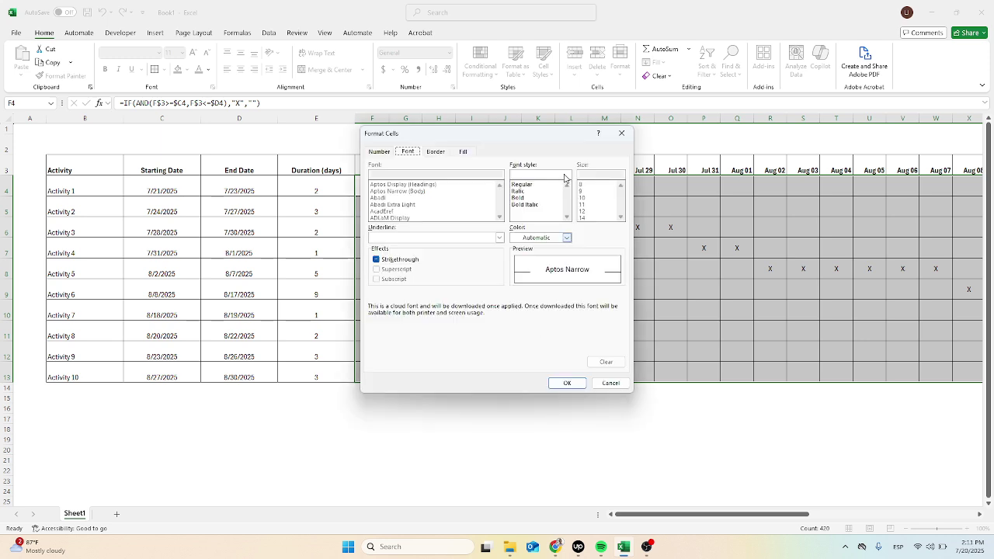
pyautogui.click(621, 133)
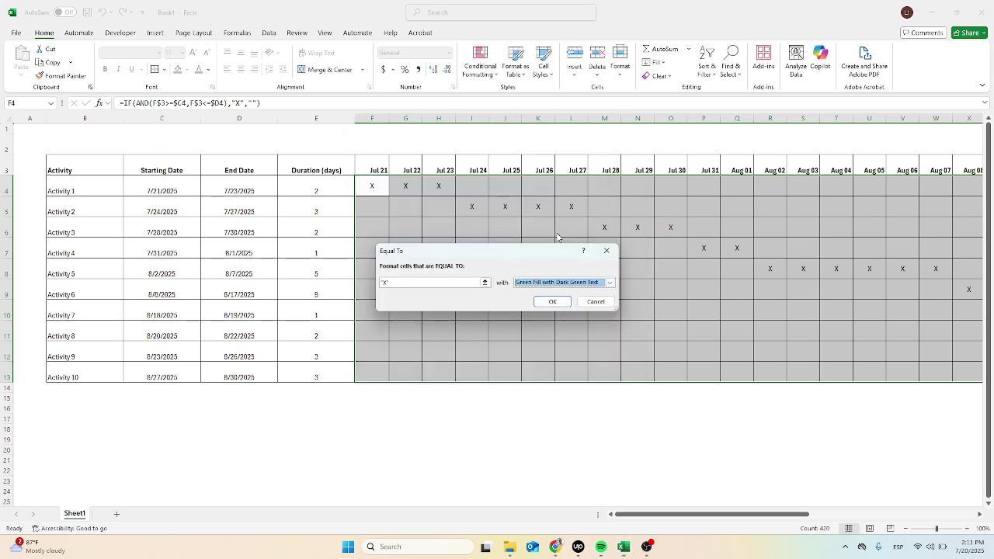
pyautogui.click(552, 303)
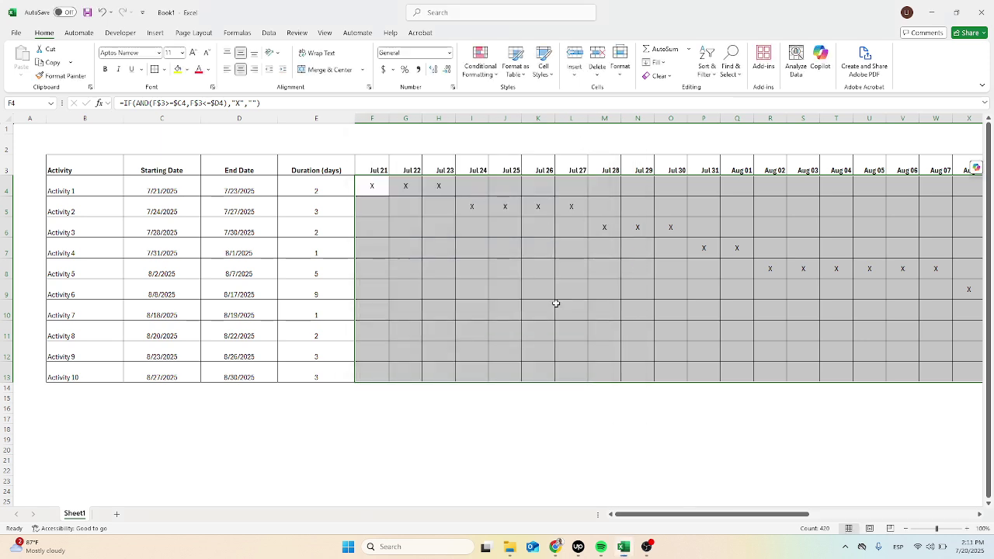
# Step: Edit the X rule's comparison value to ="X" and apply it to the day grid
pyautogui.click(480, 68)
pyautogui.click(526, 227)
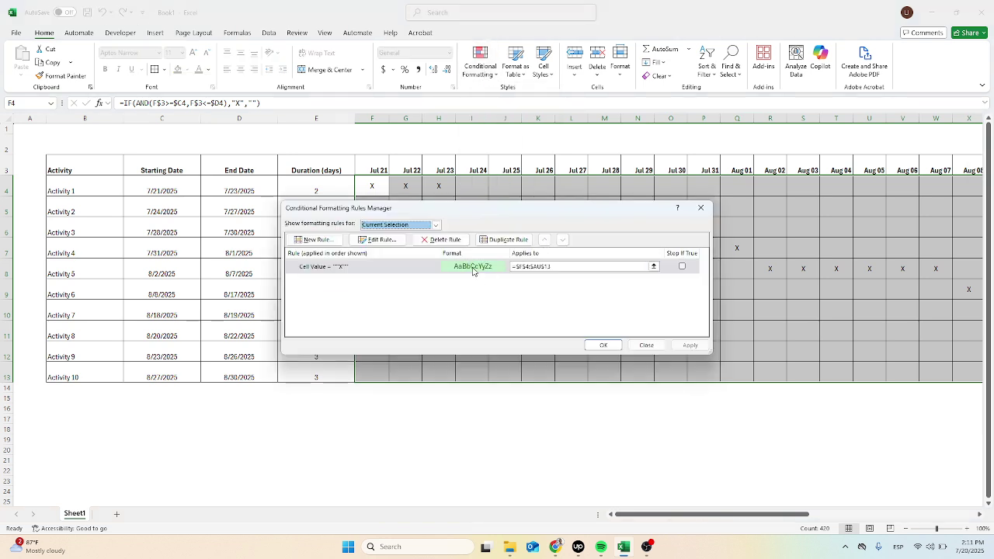
pyautogui.doubleClick(472, 267)
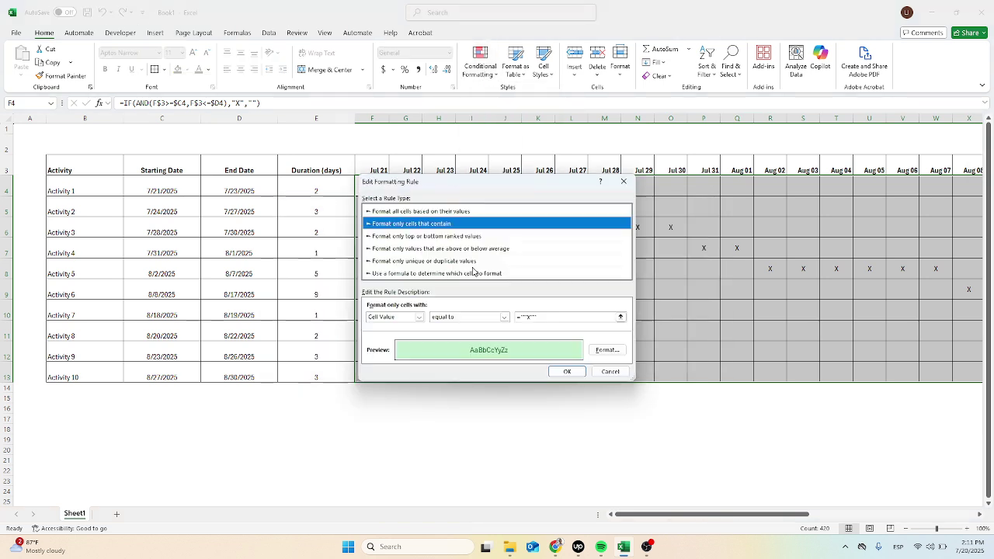
pyautogui.click(520, 316)
pyautogui.press('Delete')
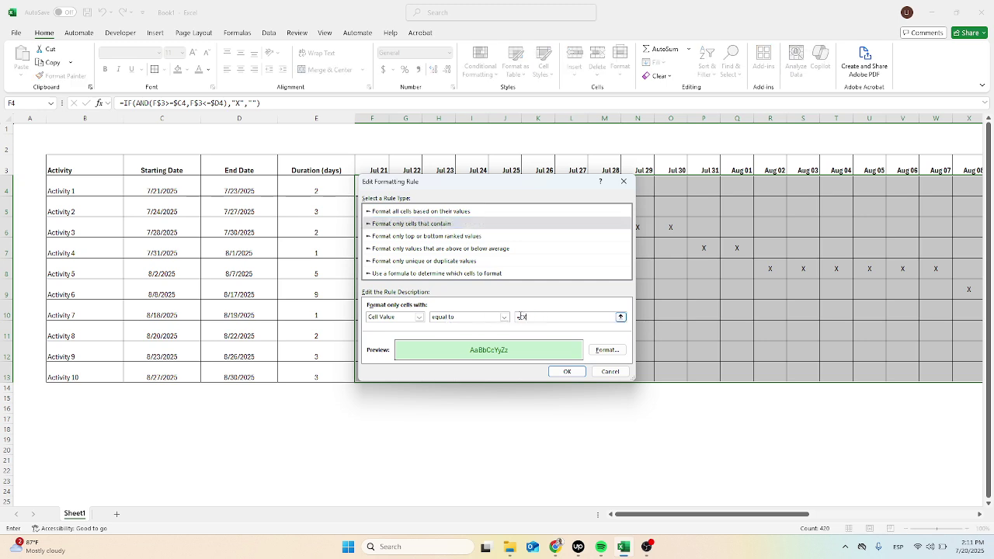
pyautogui.click(567, 372)
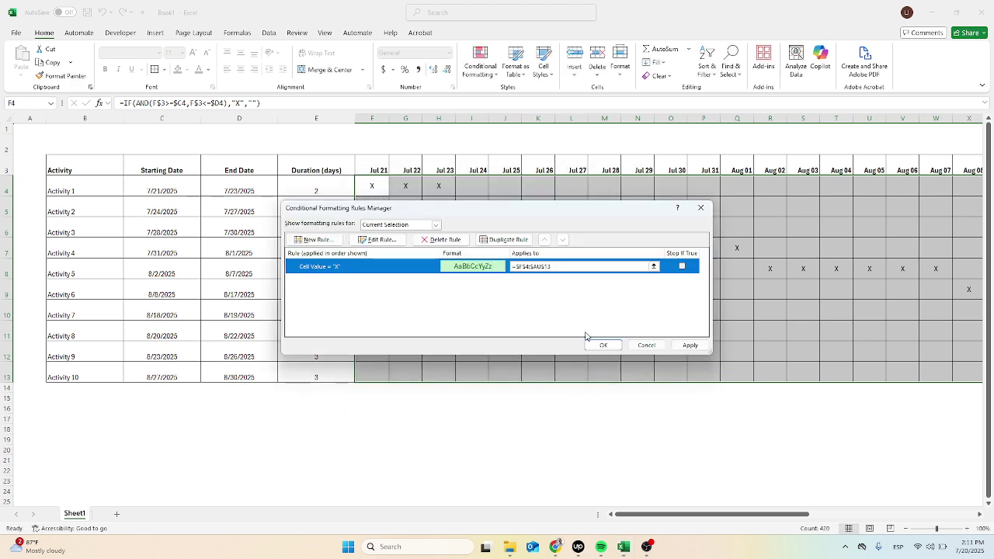
pyautogui.click(691, 347)
pyautogui.click(596, 347)
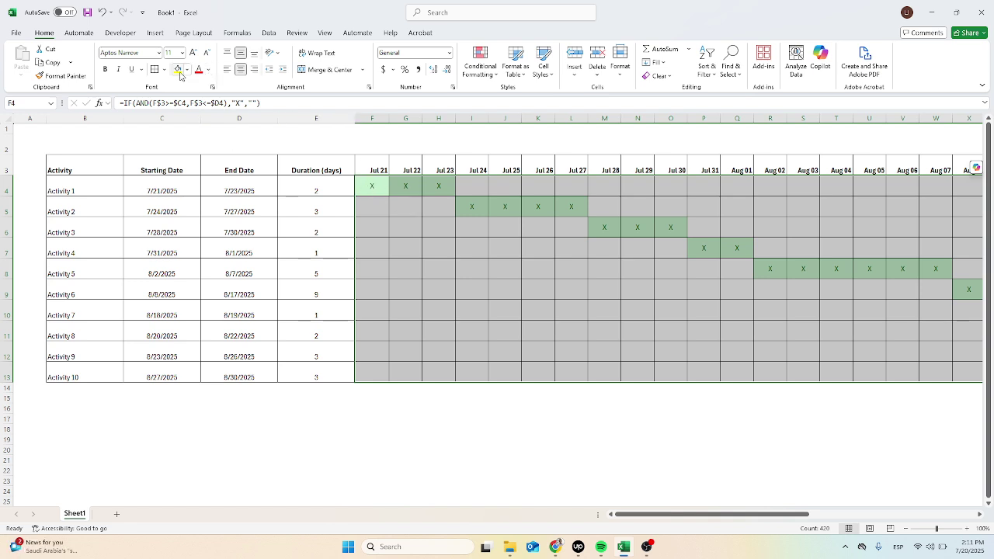
# Step: Set the day grid's font colour to a custom bright yellow, replacing a briefly chosen blue
pyautogui.click(207, 70)
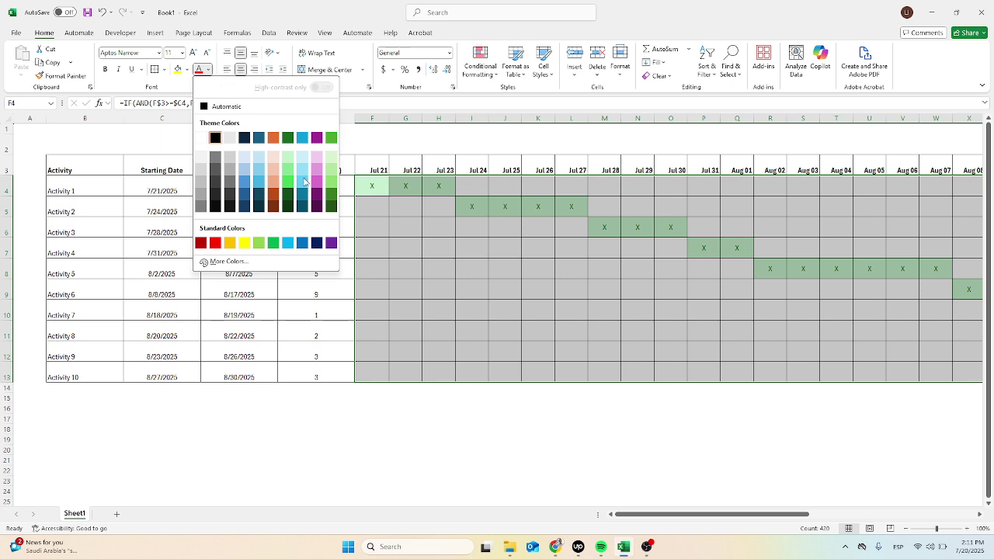
pyautogui.click(244, 181)
pyautogui.click(209, 71)
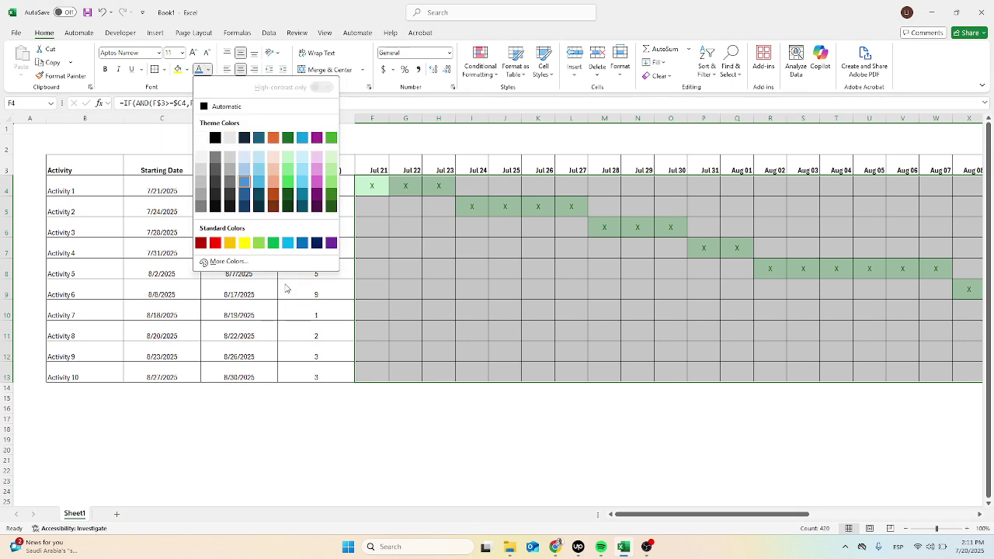
pyautogui.click(282, 263)
pyautogui.click(469, 242)
pyautogui.moveTo(469, 241); pyautogui.dragTo(439, 219)
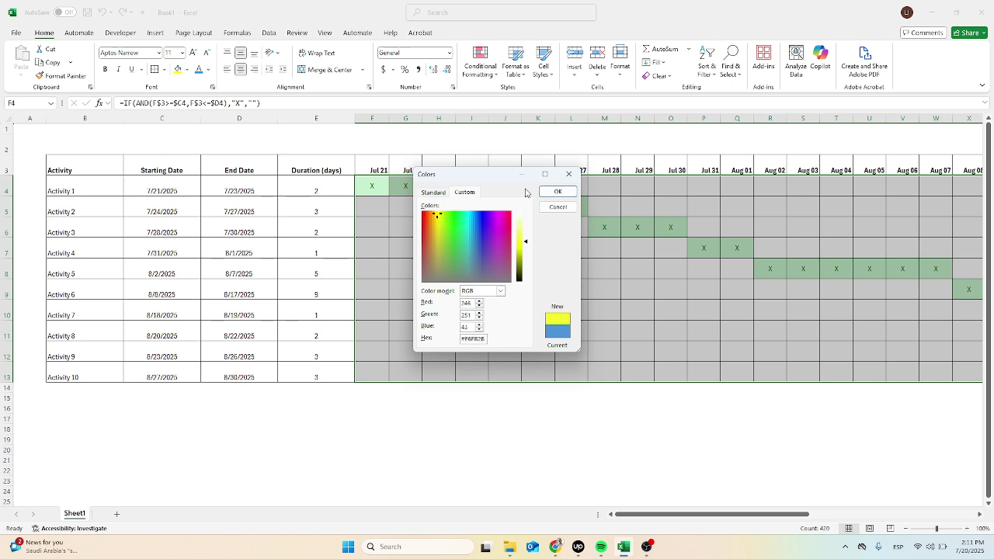
pyautogui.click(558, 191)
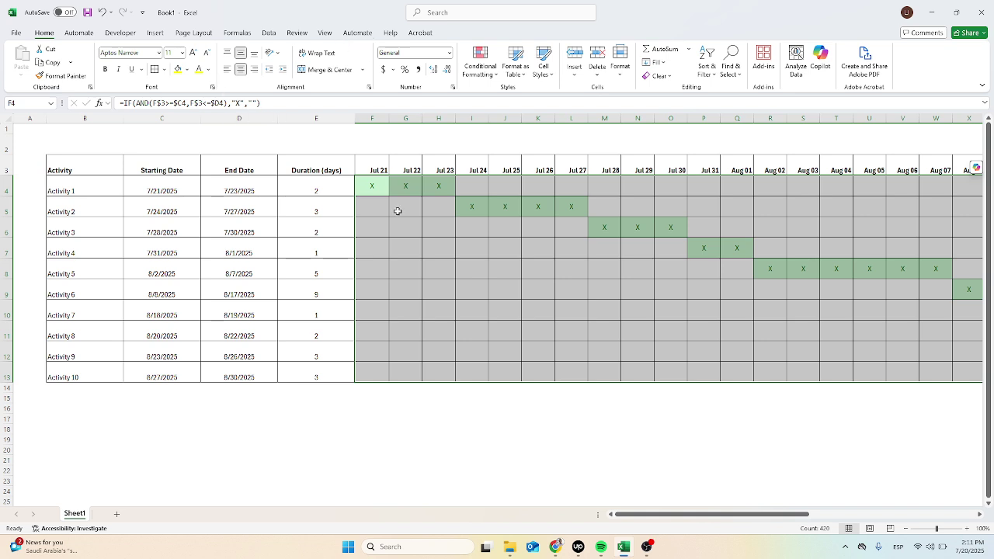
# Step: Open the X rule's format settings and reset its font colour to Automatic
pyautogui.click(269, 32)
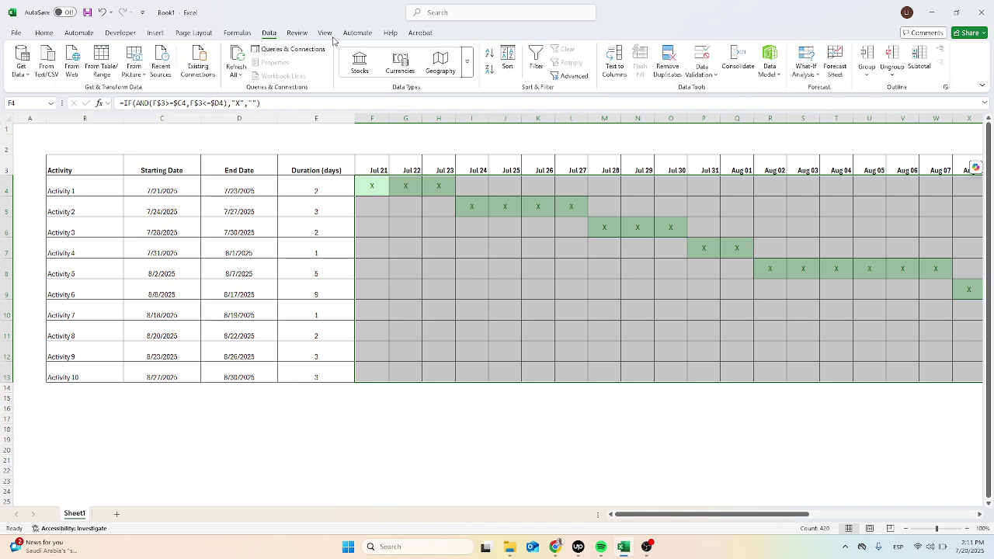
pyautogui.click(44, 33)
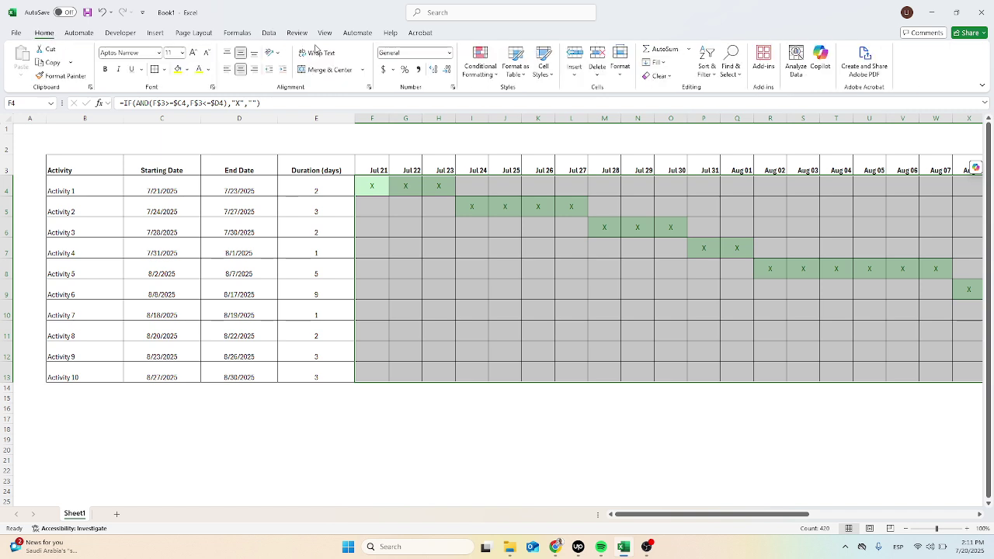
pyautogui.click(480, 65)
pyautogui.click(505, 230)
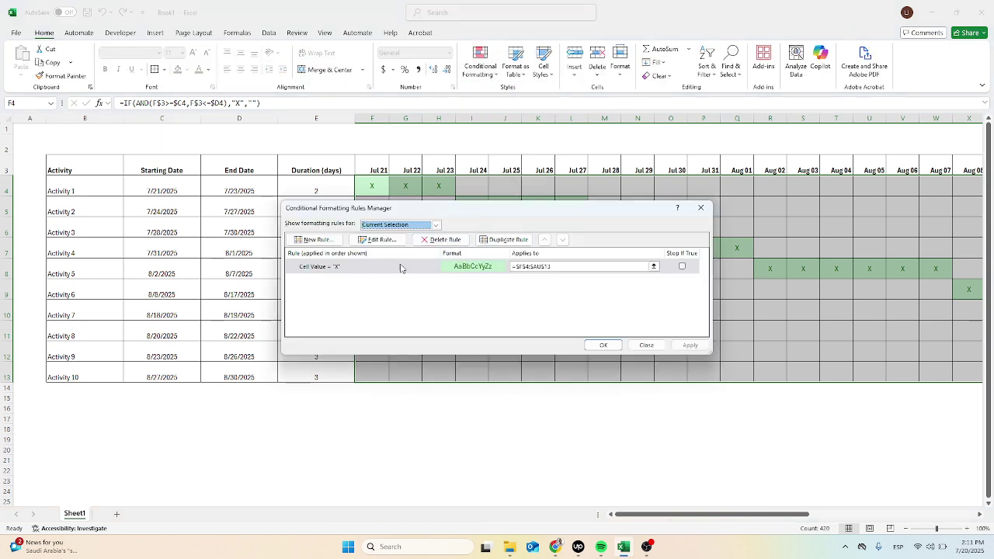
pyautogui.doubleClick(375, 271)
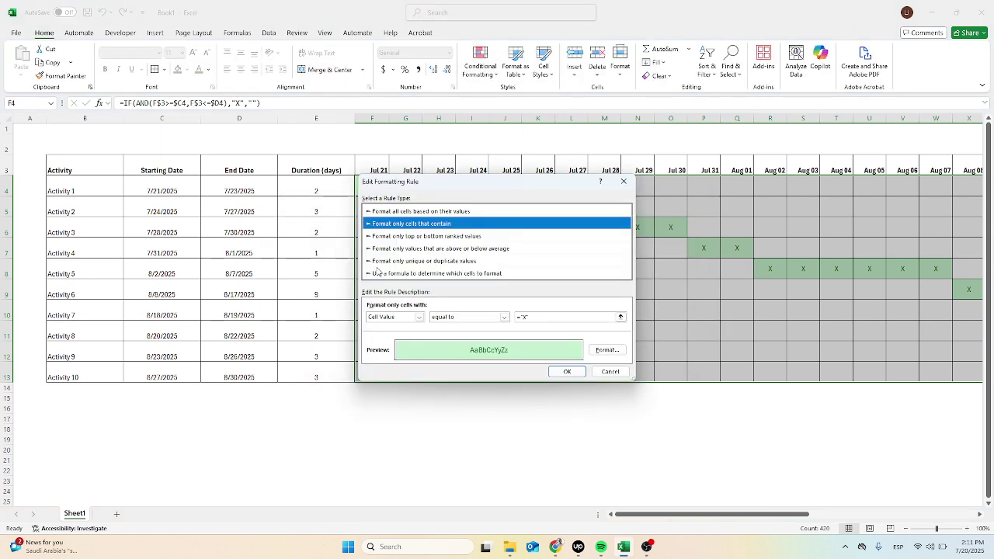
pyautogui.click(608, 351)
pyautogui.click(539, 238)
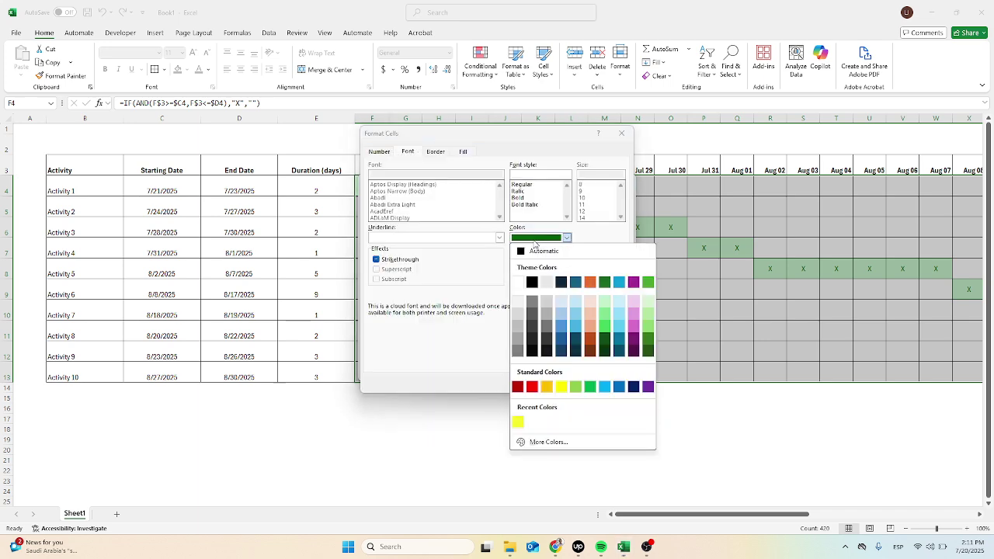
pyautogui.click(534, 241)
pyautogui.click(540, 239)
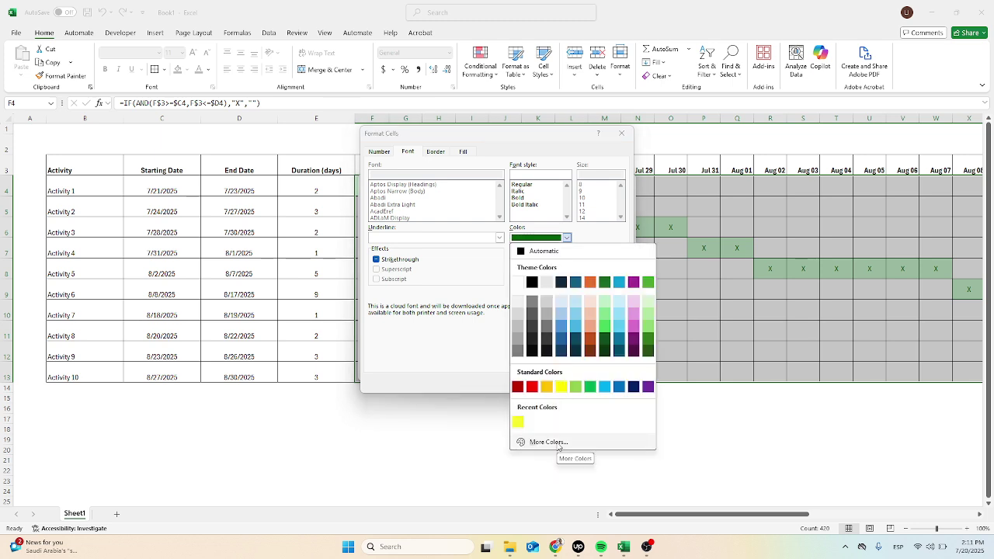
pyautogui.click(549, 254)
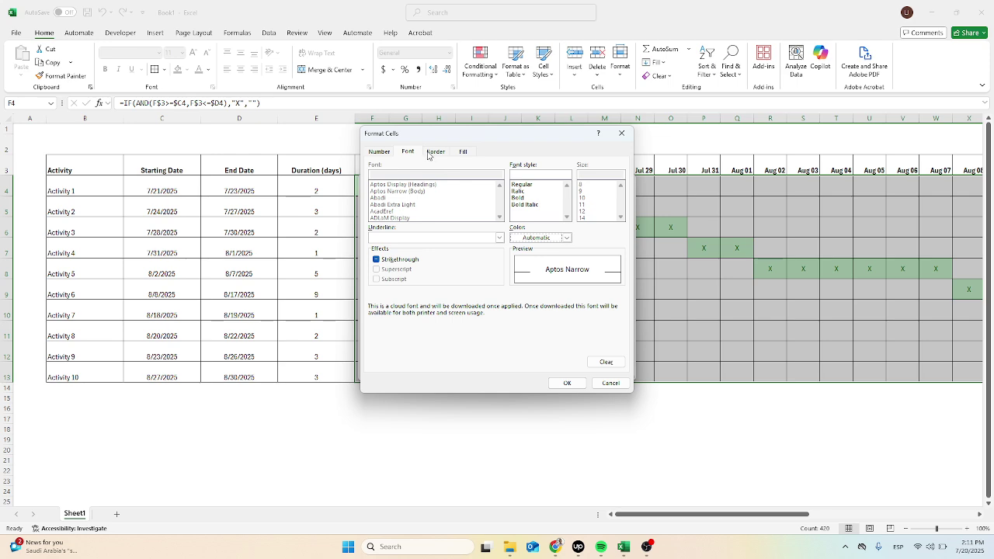
# Step: Inspect the exact RGB values of the rule's green fill without changing it
pyautogui.click(461, 151)
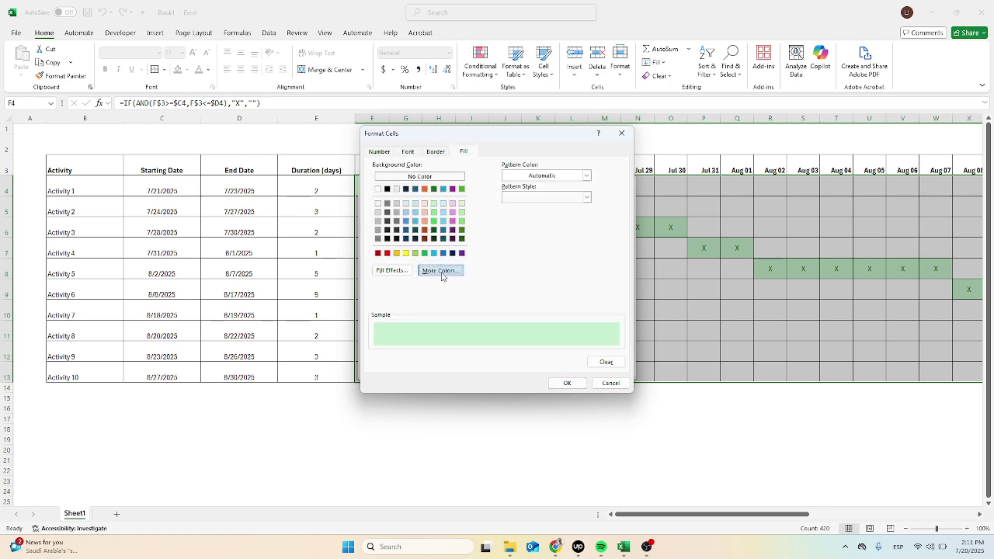
pyautogui.click(440, 270)
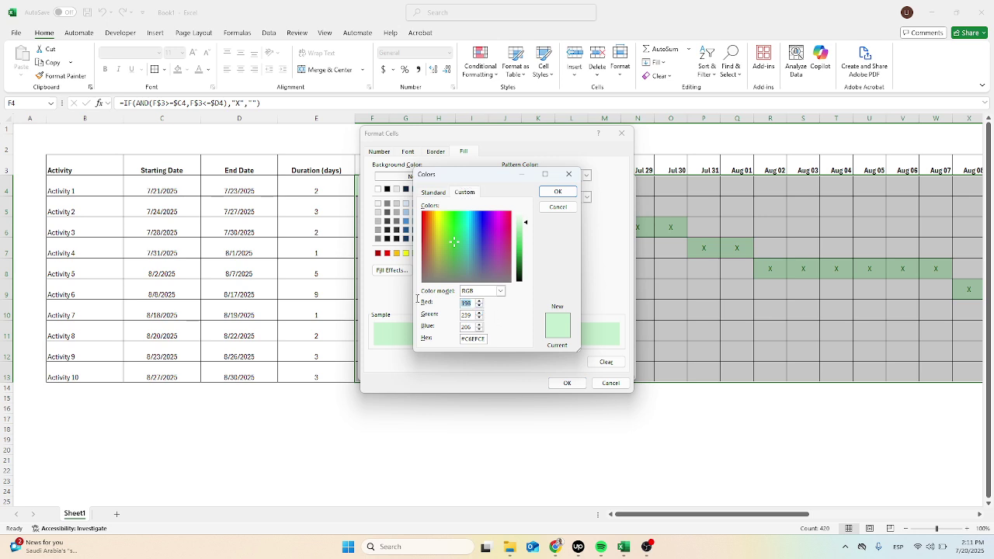
pyautogui.doubleClick(468, 315)
pyautogui.click(569, 174)
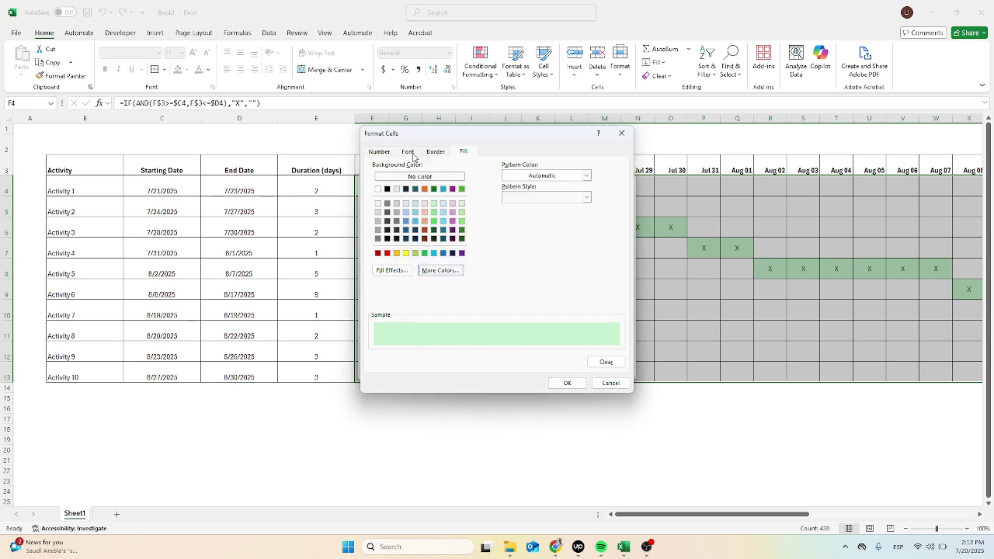
pyautogui.click(413, 154)
# Step: Set the rule's font colour to custom RGB 198/235/196
pyautogui.click(567, 237)
pyautogui.click(545, 441)
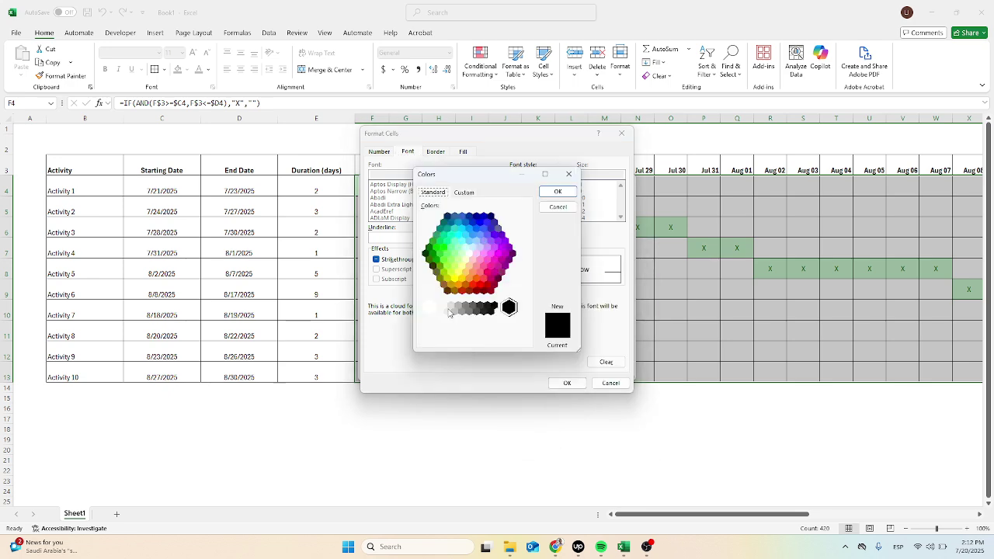
pyautogui.click(465, 192)
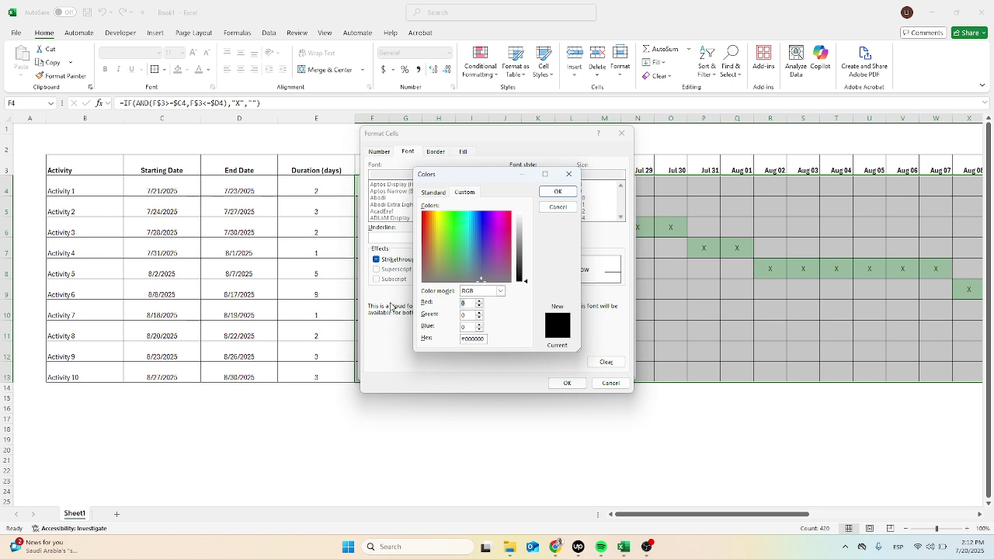
pyautogui.write('198')
pyautogui.press('Tab')
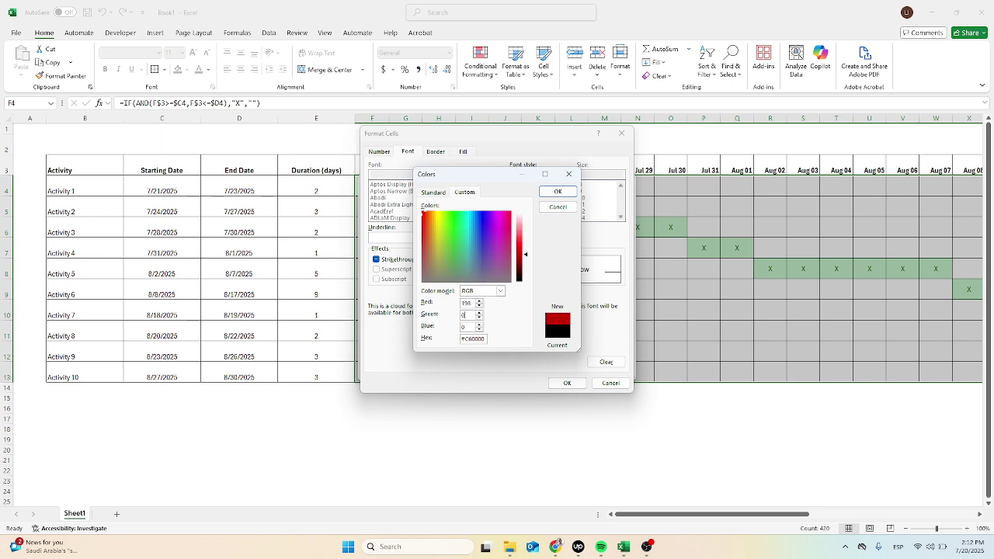
pyautogui.write('265')
pyautogui.press('Return')
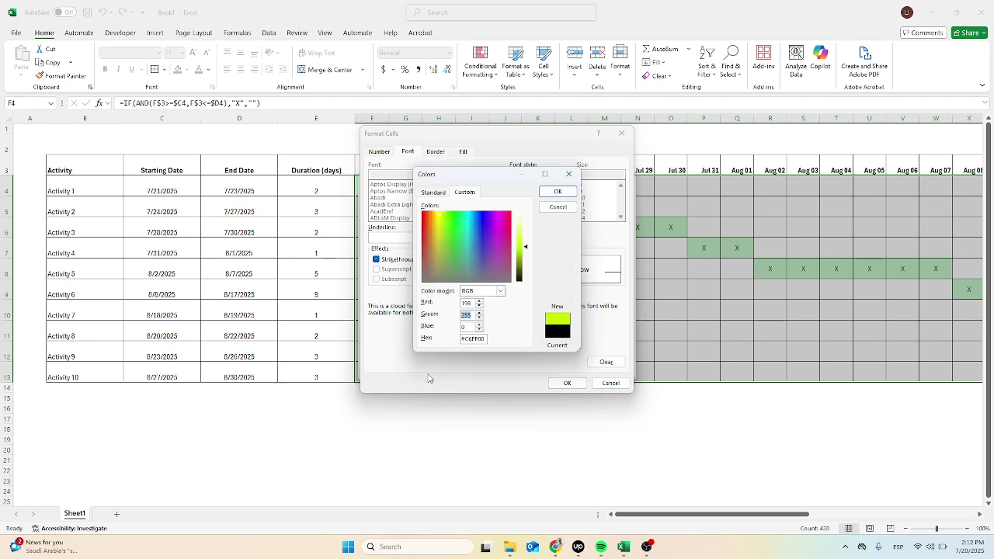
pyautogui.write('235')
pyautogui.press('Tab')
pyautogui.write('196')
pyautogui.press('Tab')
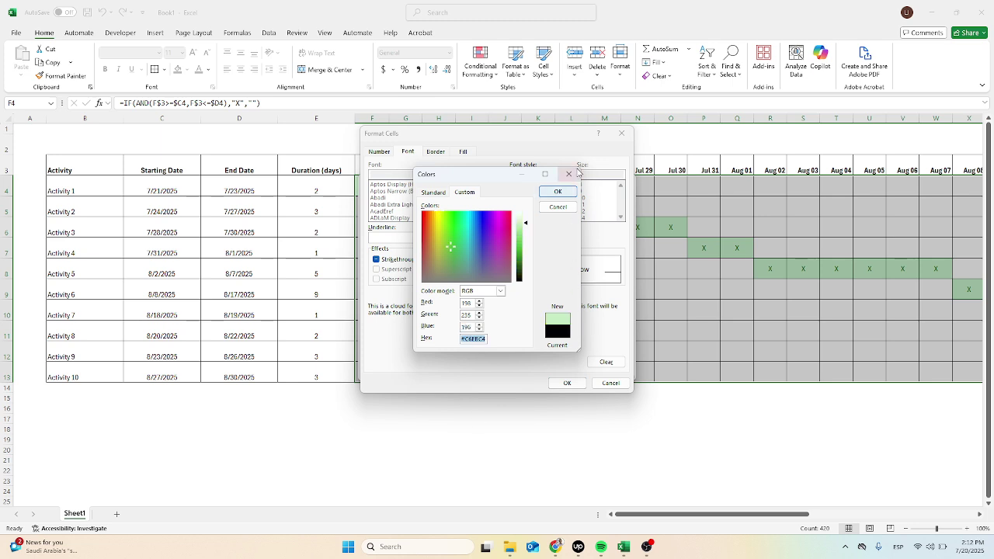
pyautogui.click(557, 191)
# Step: Adjust the font colour to RGB 198/239/200 to match the fill and confirm the rule
pyautogui.click(457, 153)
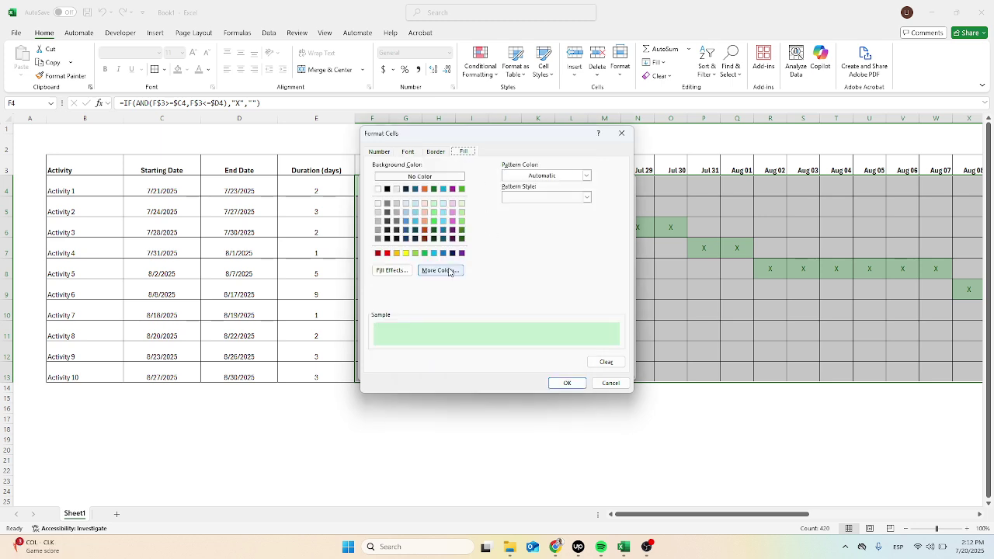
pyautogui.click(440, 270)
pyautogui.click(557, 191)
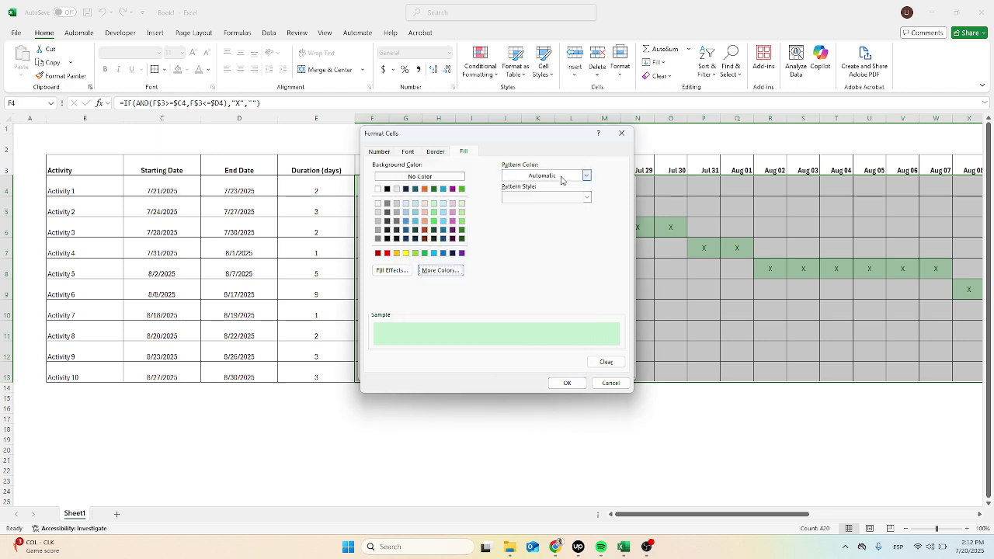
pyautogui.click(544, 236)
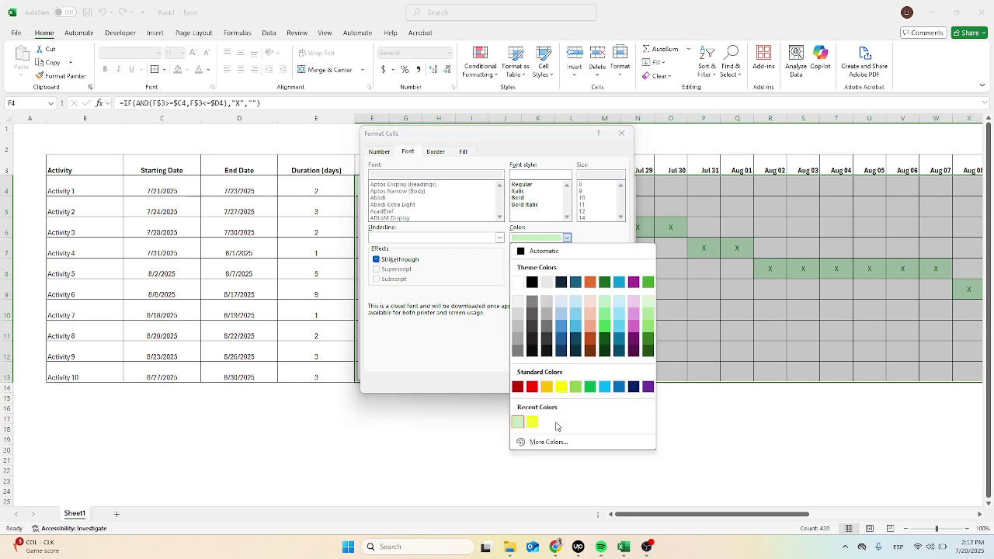
pyautogui.click(558, 439)
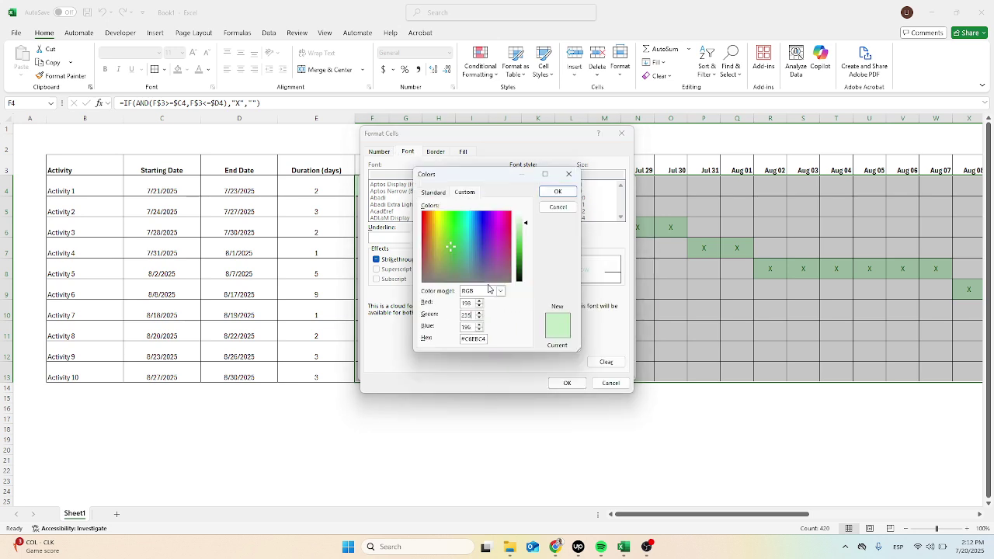
pyautogui.press('BackSpace')
pyautogui.press('BackSpace')
pyautogui.write('39')
pyautogui.press('Tab')
pyautogui.write('200')
pyautogui.click(558, 192)
pyautogui.click(567, 382)
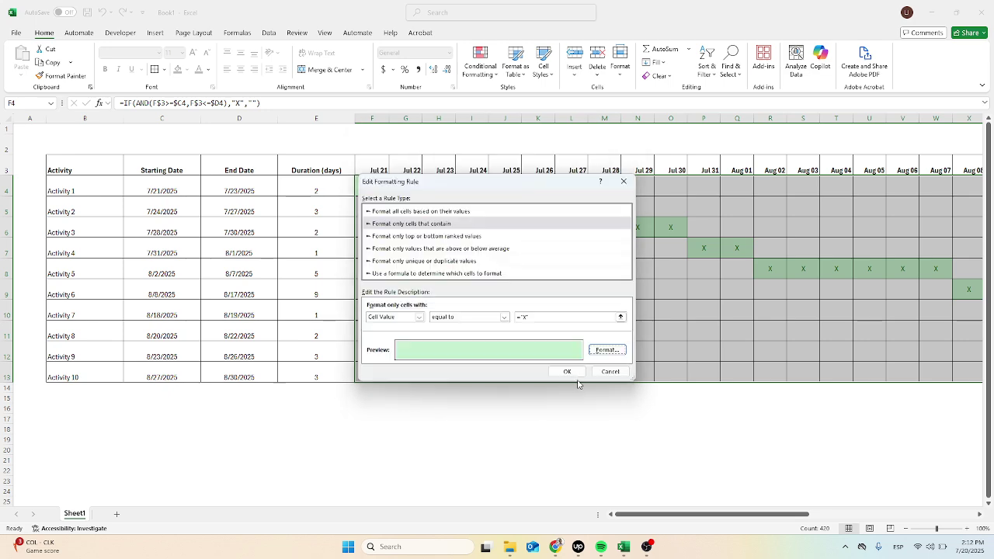
pyautogui.click(565, 369)
# Step: Fill the table's header row with Orange, Accent 2, Lighter 60%
pyautogui.click(603, 348)
pyautogui.click(672, 294)
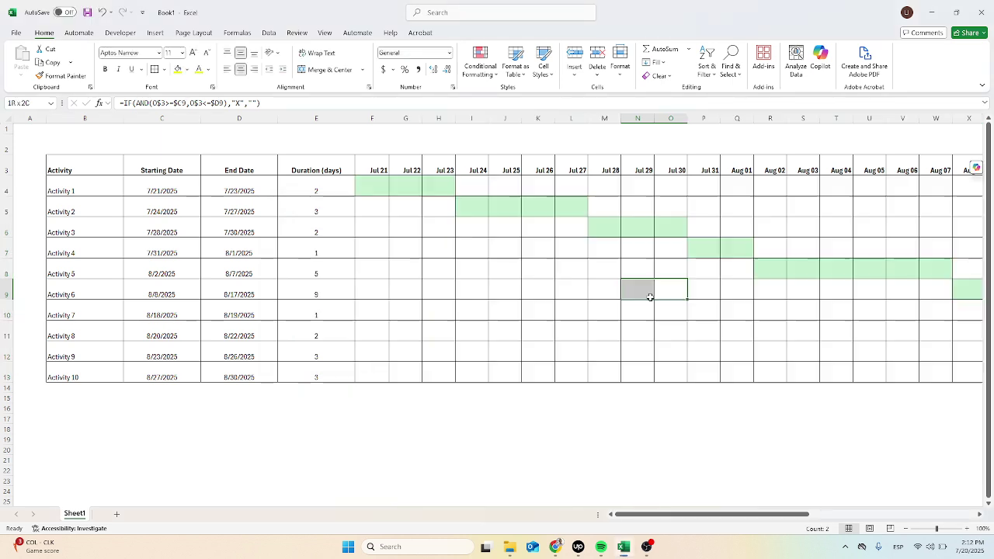
pyautogui.click(94, 171)
pyautogui.hotkey('ctrl', 'shift', 'Right')
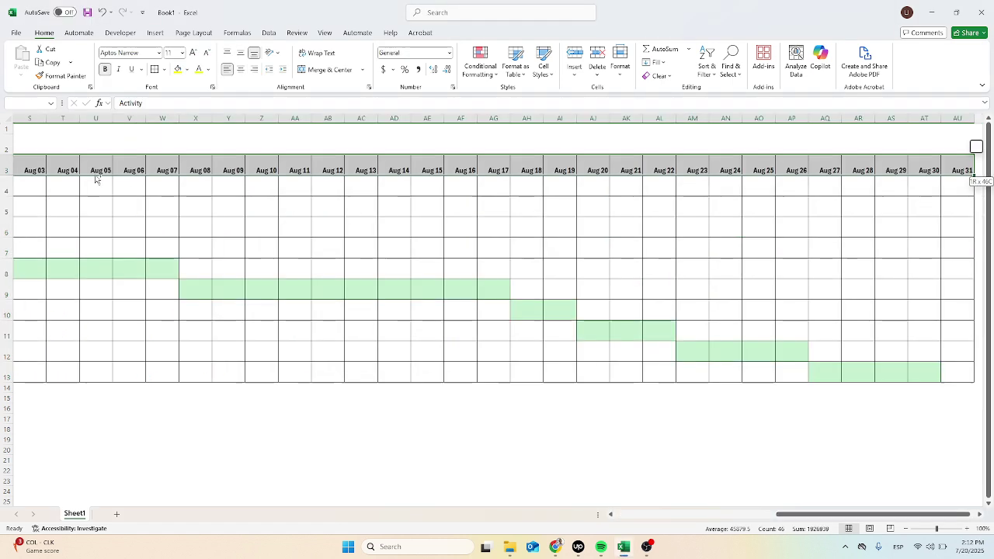
pyautogui.click(188, 70)
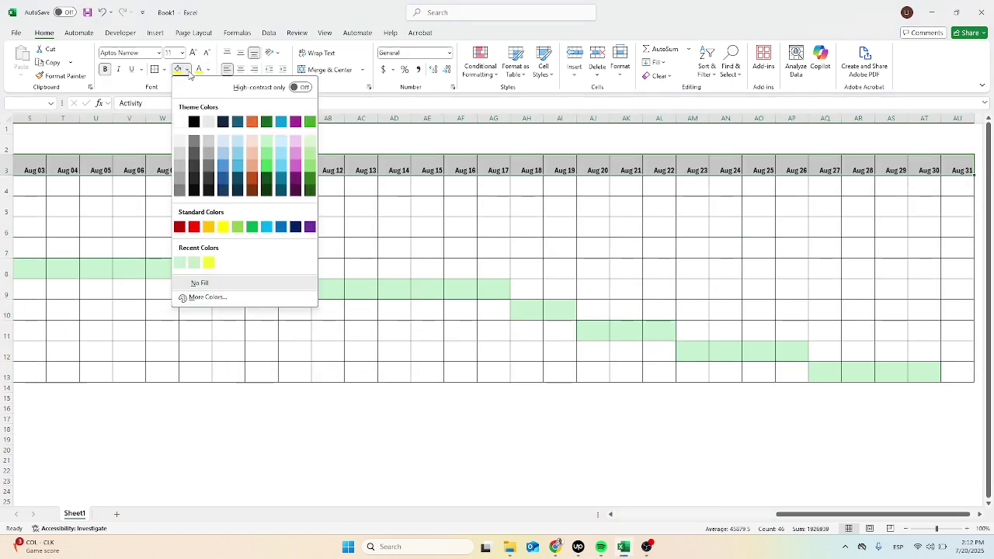
pyautogui.click(252, 154)
pyautogui.click(162, 211)
# Step: Widen the Activity column B and select date and duration columns C–E
pyautogui.moveTo(77, 190); pyautogui.dragTo(296, 376)
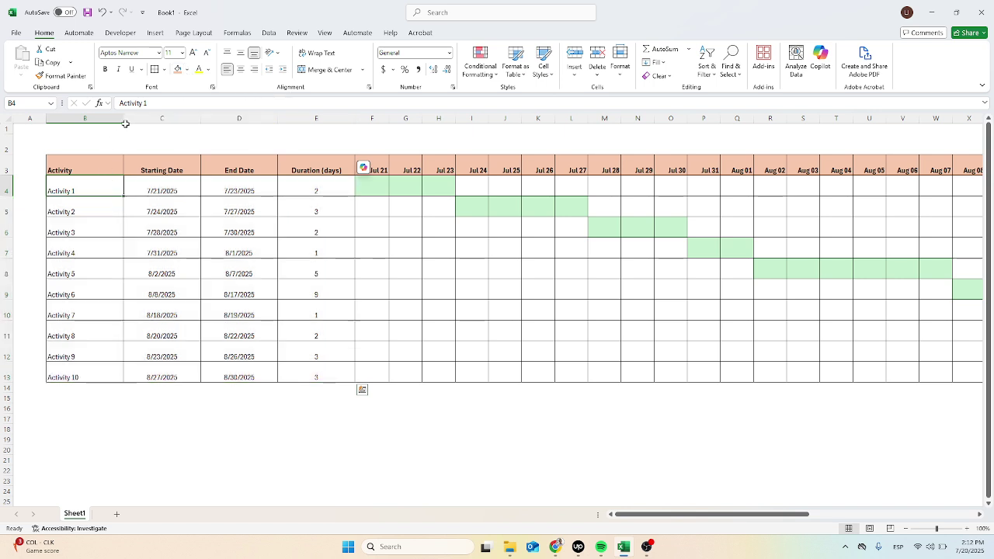
pyautogui.moveTo(123, 119)
pyautogui.mouseDown()
pyautogui.moveTo(277, 118)
pyautogui.moveTo(200, 118)
pyautogui.moveTo(233, 119)
pyautogui.moveTo(215, 119)
pyautogui.mouseUp()
pyautogui.click(332, 118)
# Step: Fill activity names B4:B13 and dates and durations C4:E13 with light grey
pyautogui.moveTo(145, 191); pyautogui.dragTo(145, 378)
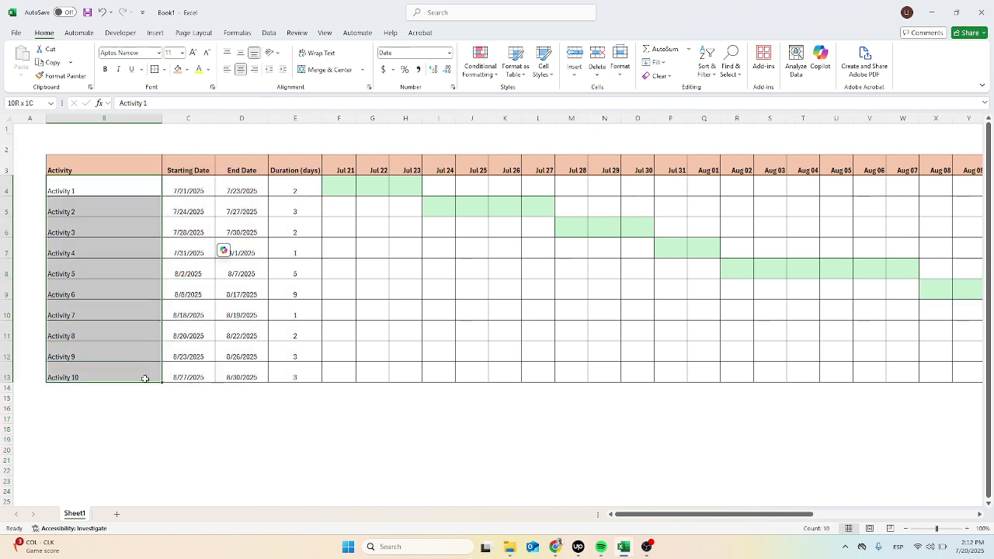
pyautogui.click(186, 70)
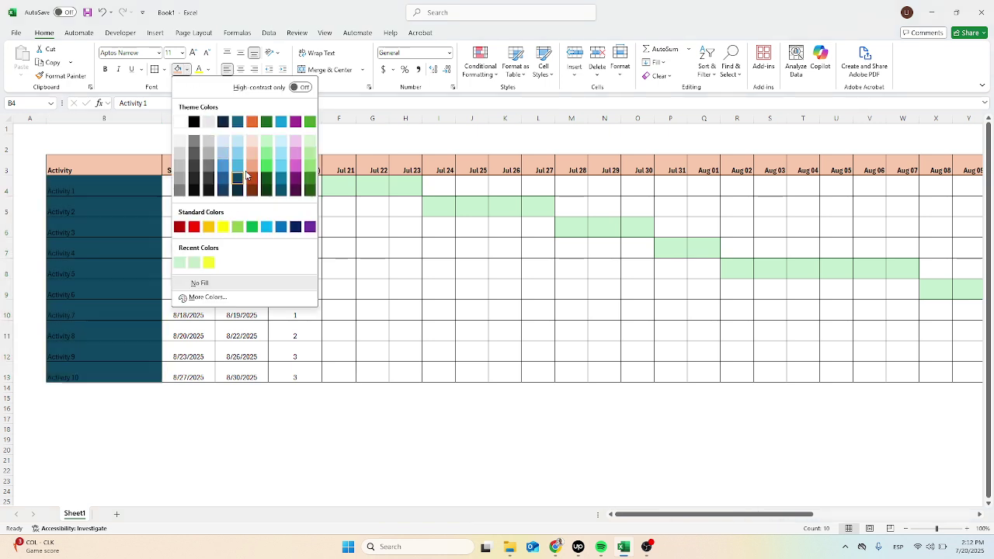
pyautogui.click(180, 141)
pyautogui.moveTo(177, 189); pyautogui.dragTo(288, 377)
pyautogui.click(165, 70)
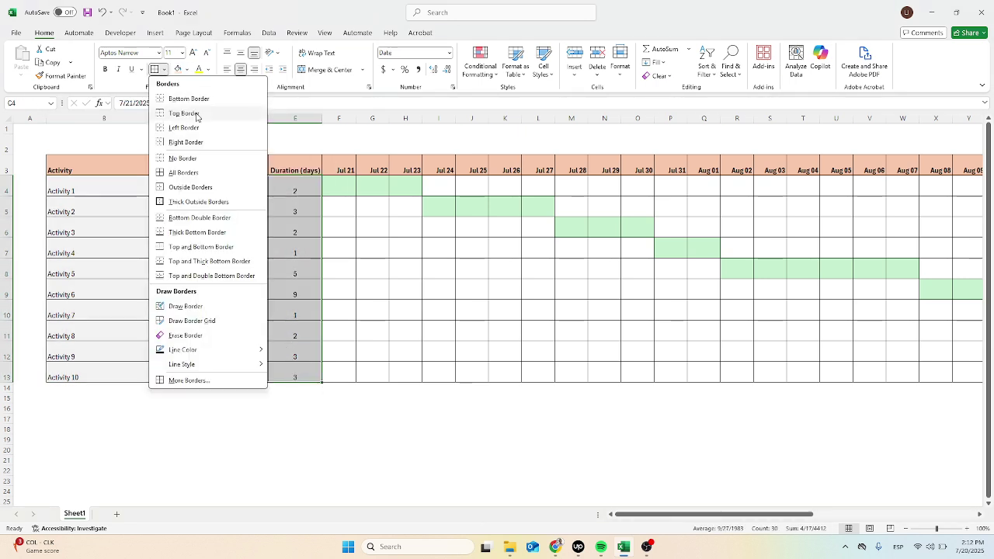
pyautogui.click(186, 69)
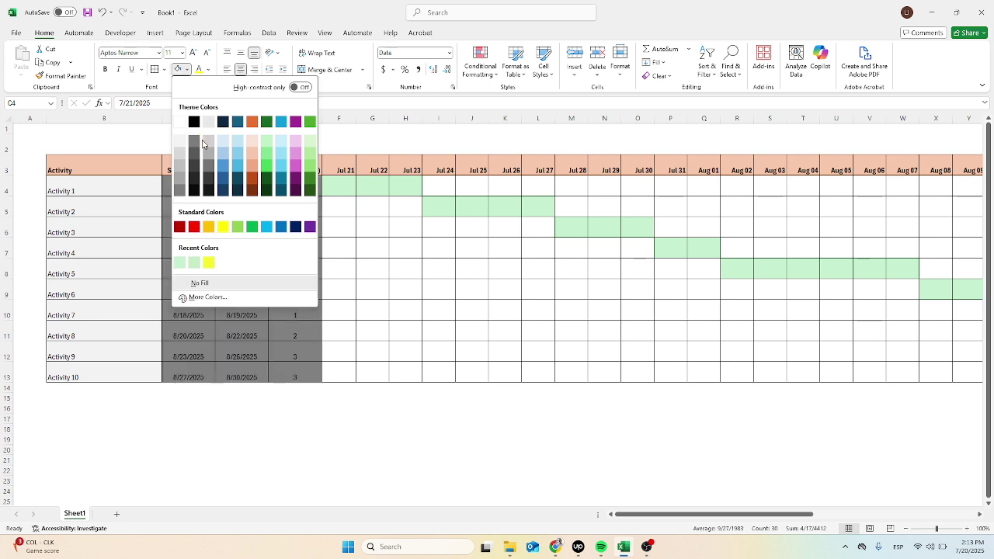
pyautogui.click(177, 142)
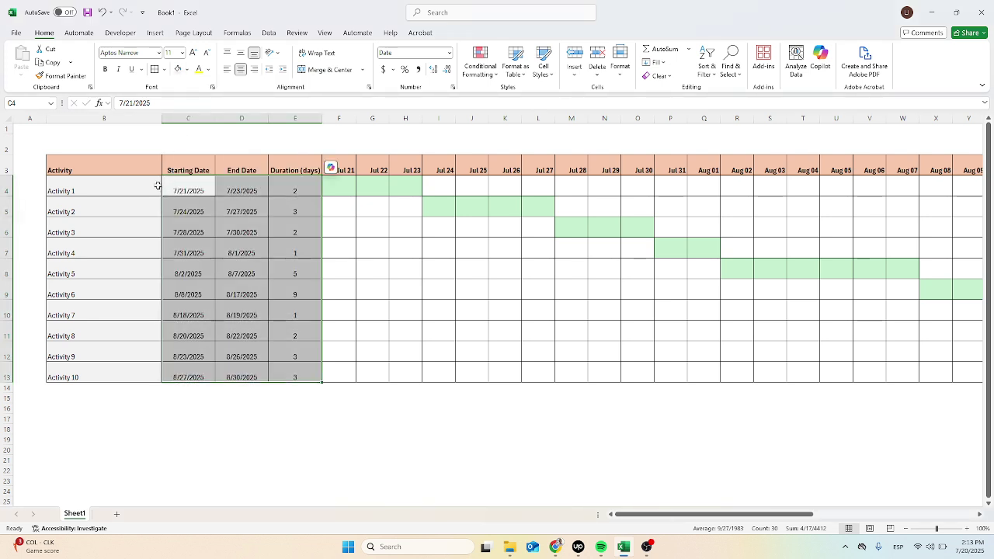
# Step: Narrow the day columns F through AU to a uniform smaller width
pyautogui.moveTo(156, 188); pyautogui.dragTo(124, 377)
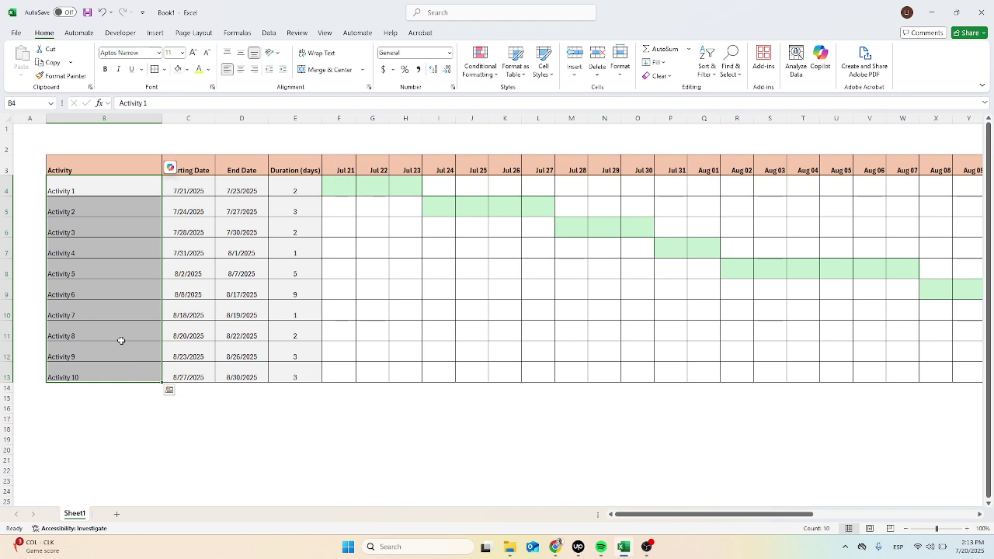
pyautogui.click(186, 69)
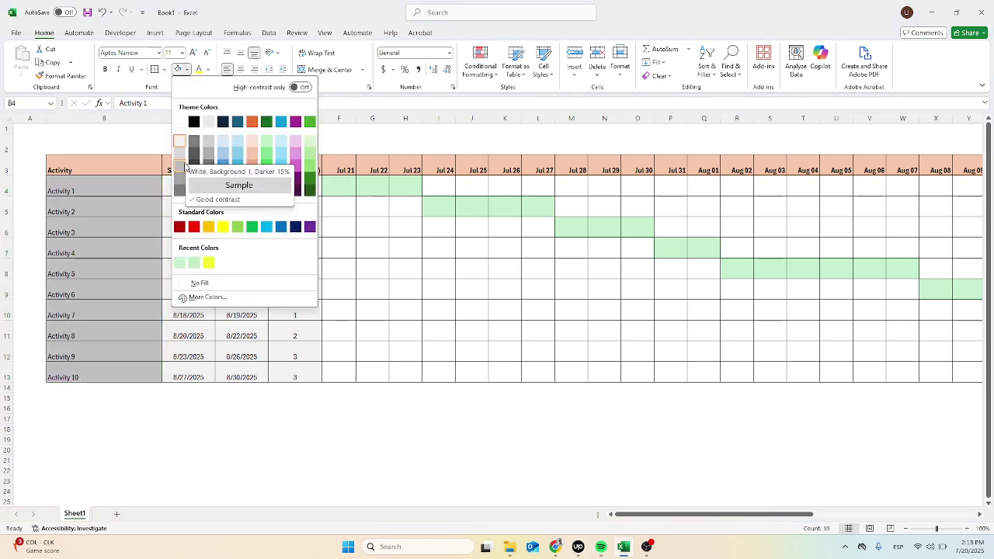
pyautogui.click(423, 229)
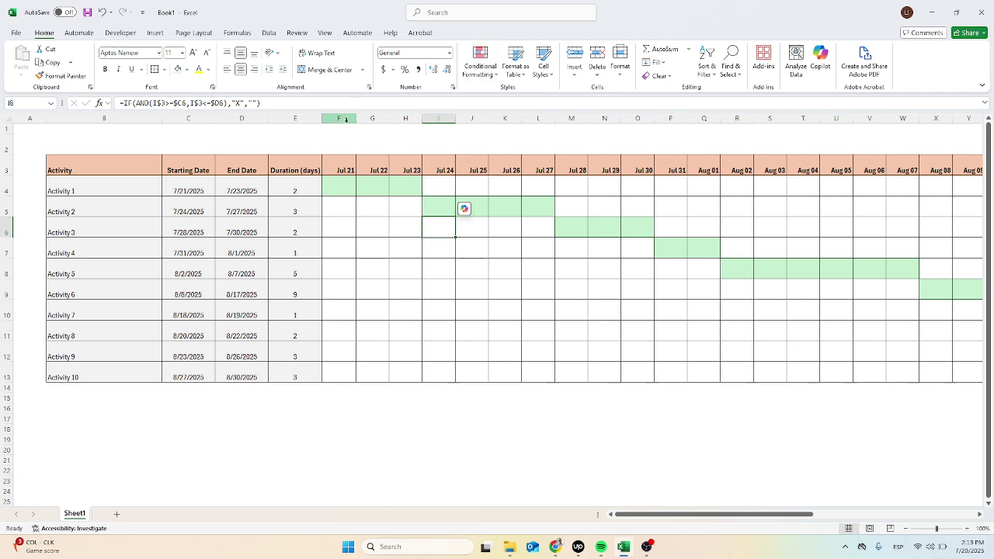
pyautogui.moveTo(339, 119); pyautogui.dragTo(933, 117)
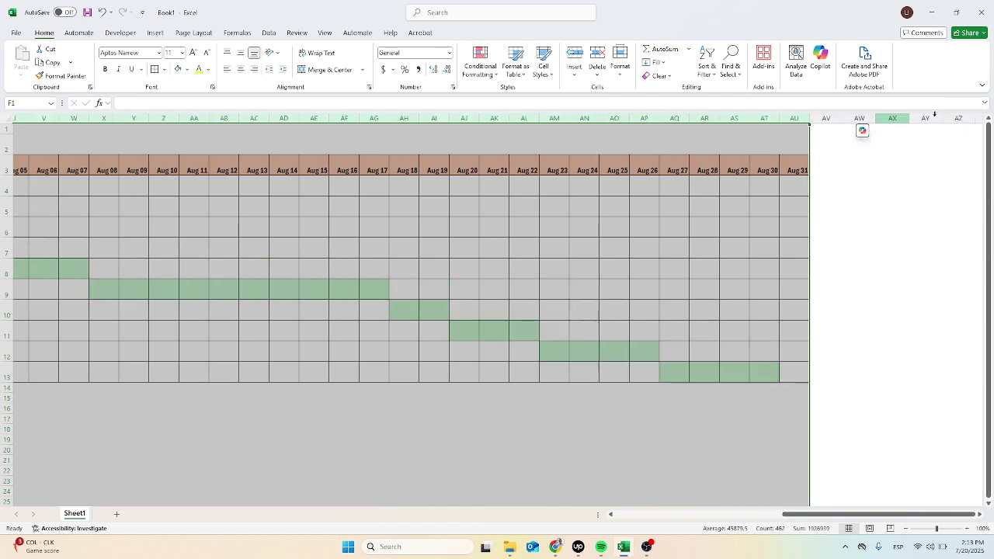
pyautogui.moveTo(901, 515); pyautogui.dragTo(739, 515)
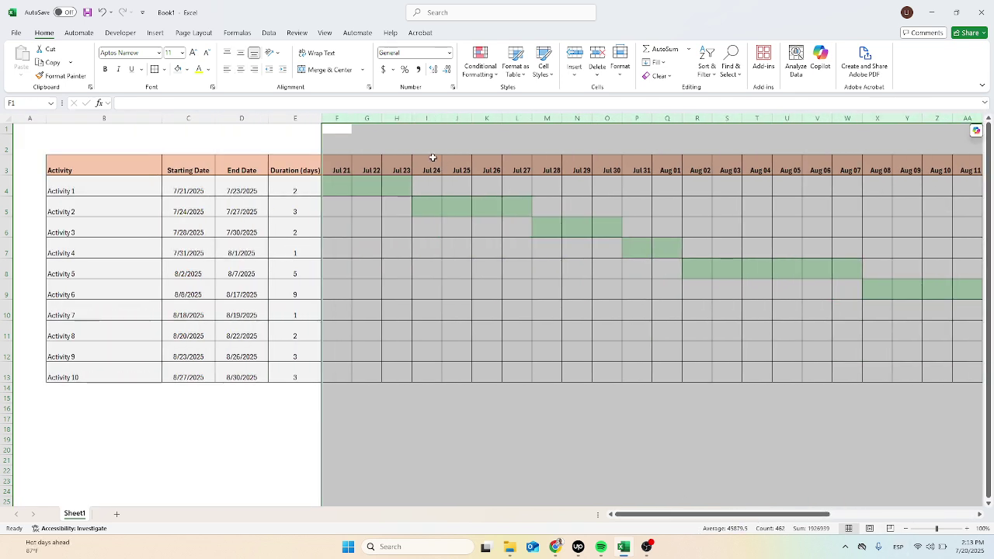
# Step: Enter =MONTH(F3) in cell F2 above the first day
pyautogui.click(426, 144)
pyautogui.click(345, 154)
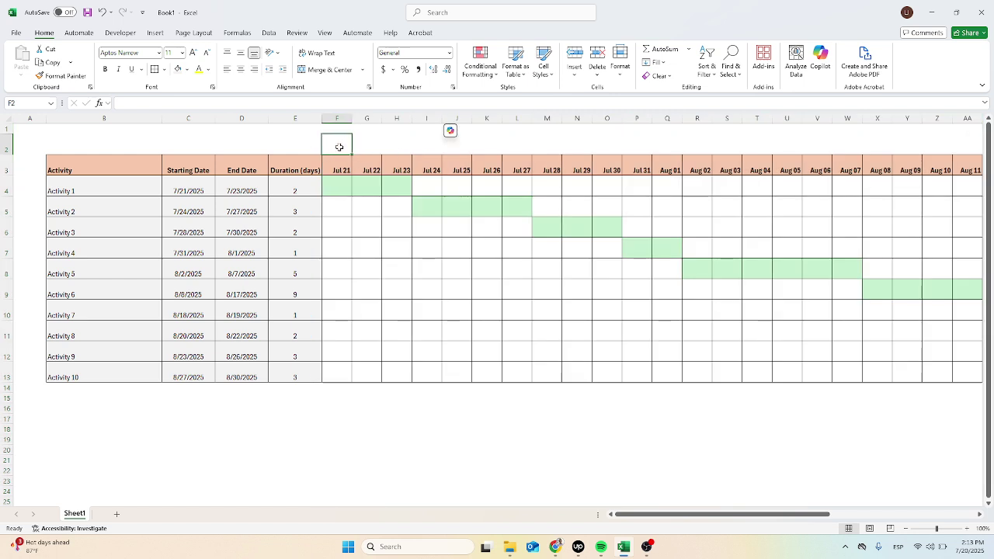
pyautogui.click(341, 168)
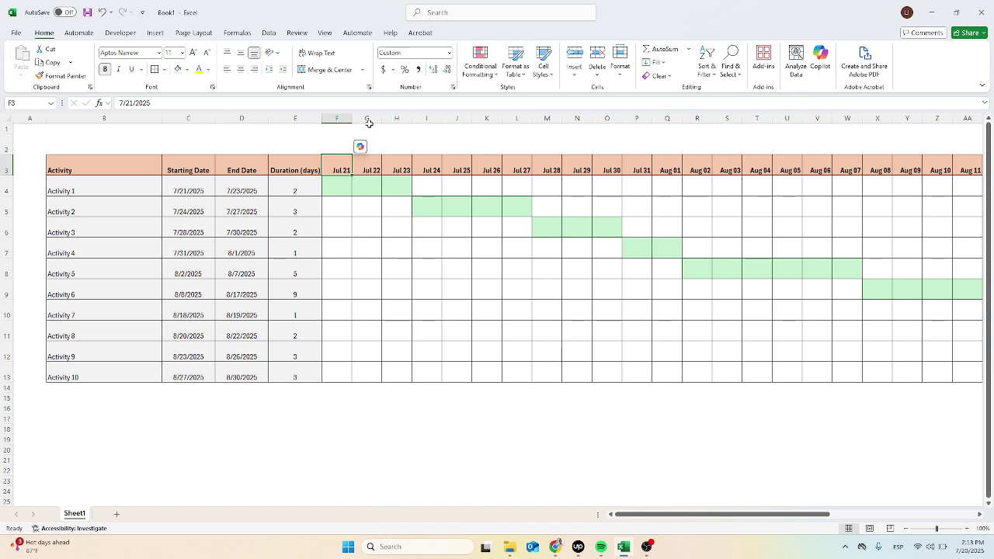
pyautogui.click(327, 148)
pyautogui.write('=')
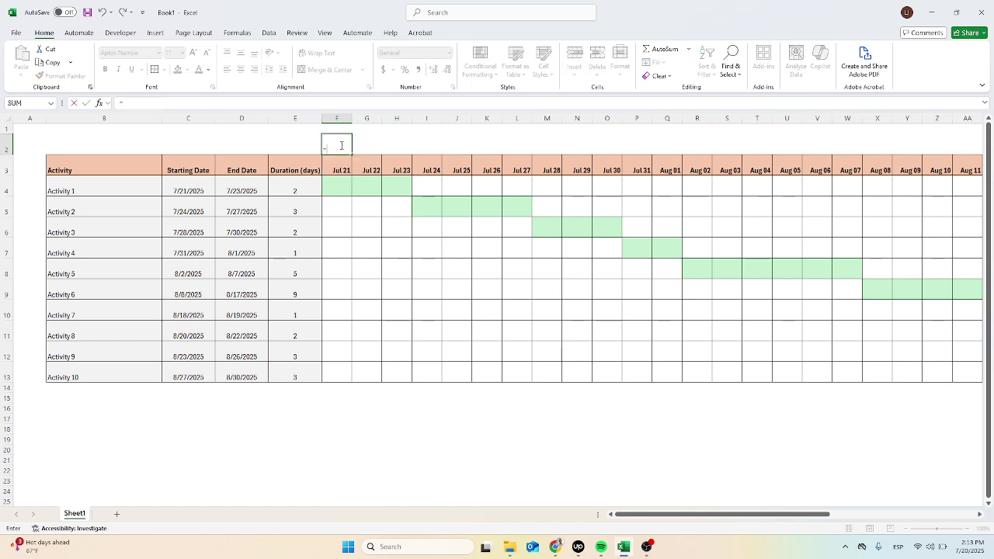
pyautogui.click(341, 145)
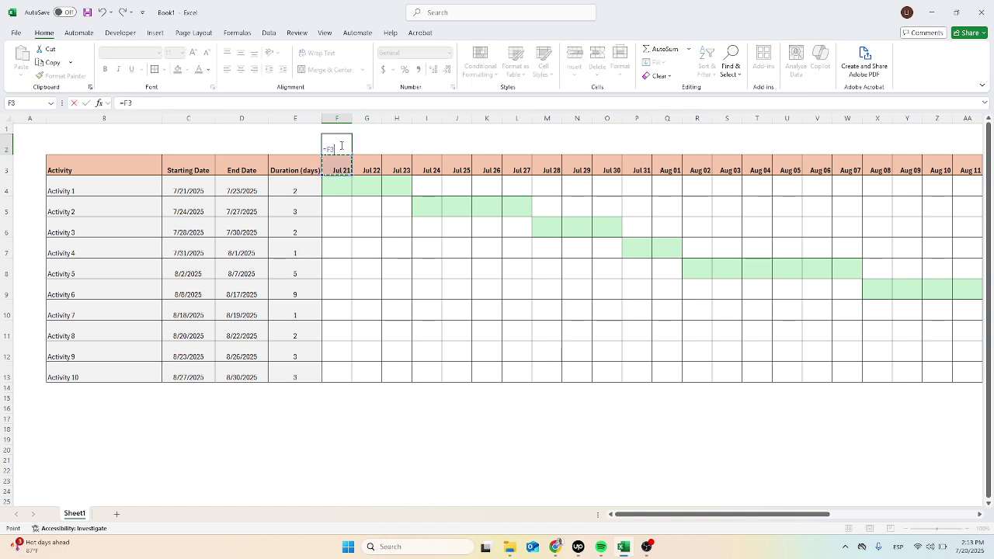
pyautogui.press('BackSpace')
pyautogui.write('MONTH(')
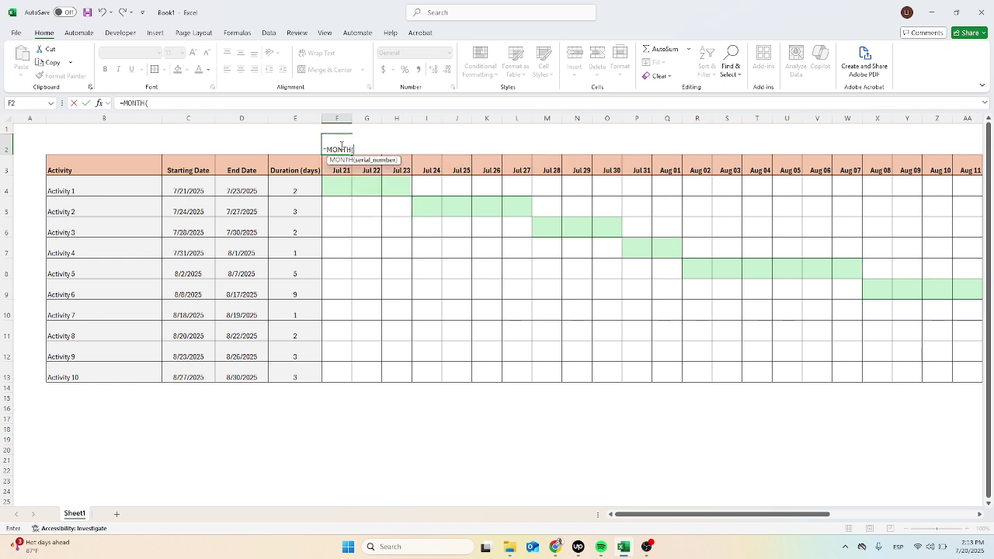
pyautogui.press('Down')
pyautogui.press('Return')
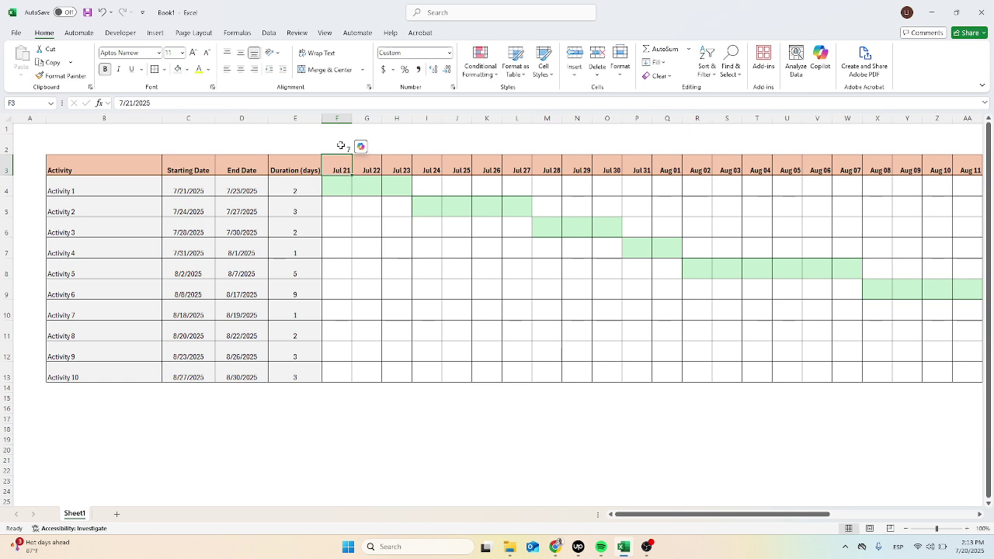
# Step: Replace F2's formula with =TEXT(F3,"MMM") so it shows Jul
pyautogui.click(342, 145)
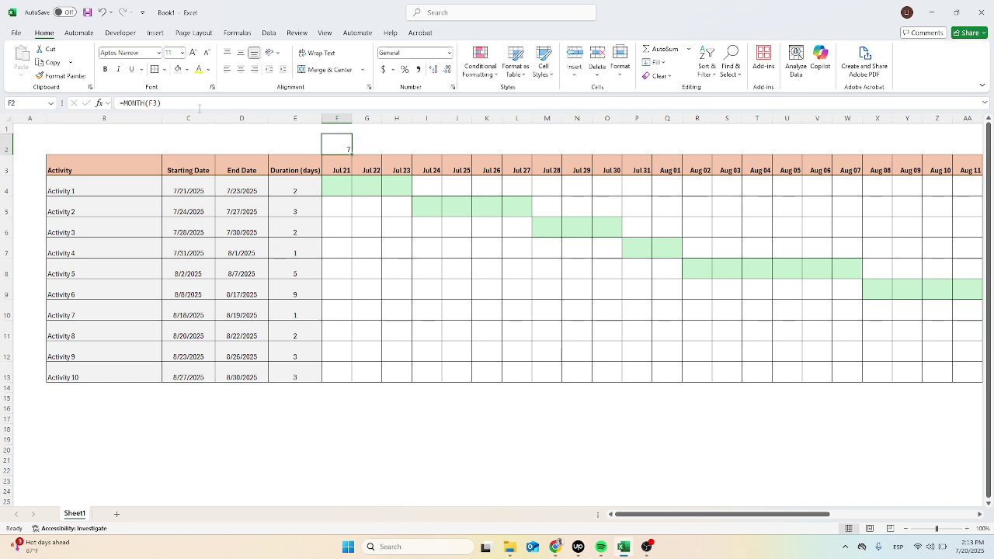
pyautogui.write('=TEXT(')
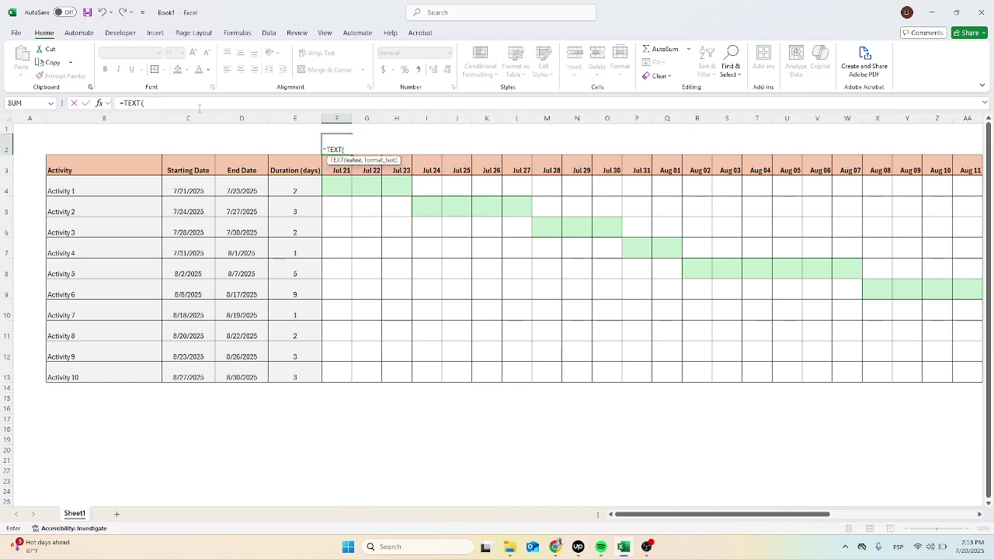
pyautogui.press('Down')
pyautogui.write(',')
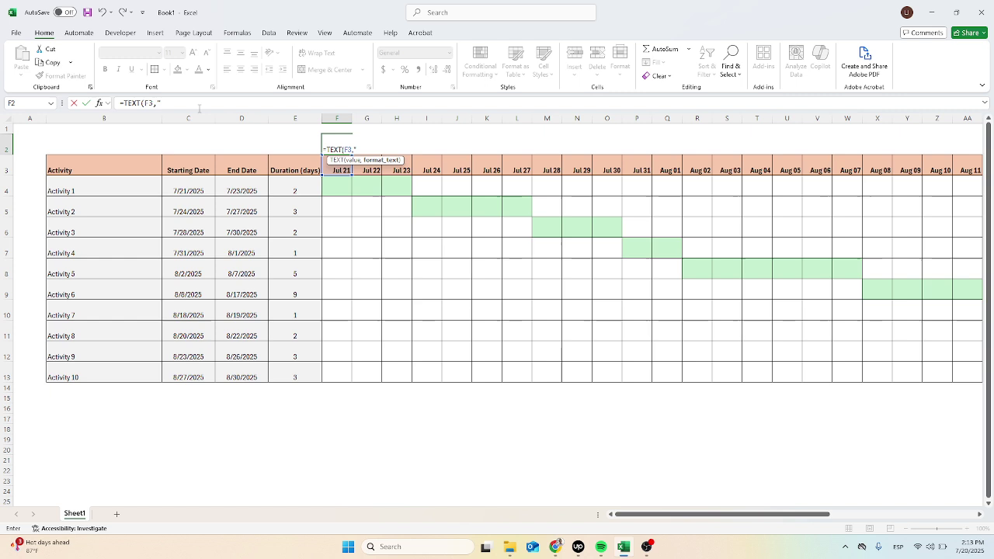
pyautogui.write('"MMM')
pyautogui.press('Return')
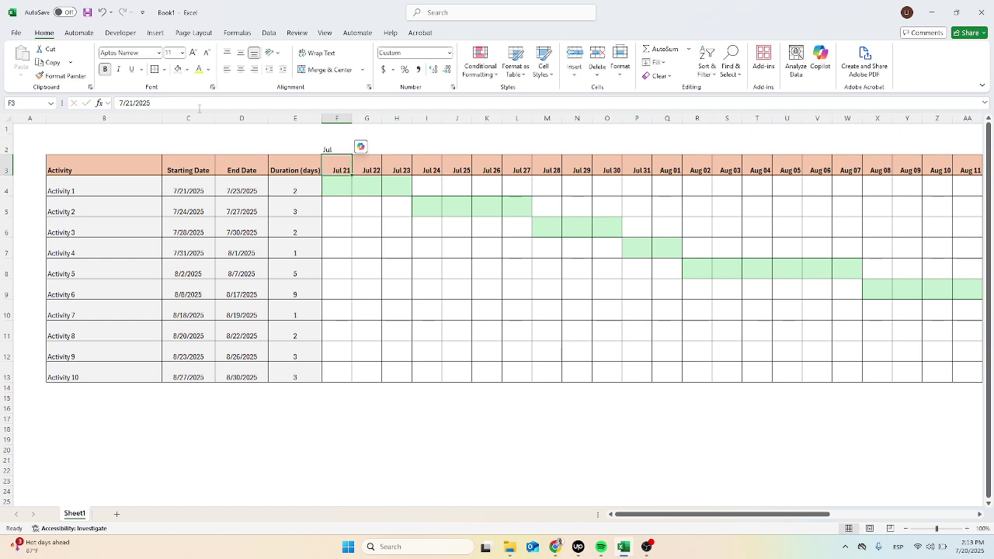
pyautogui.press('Up')
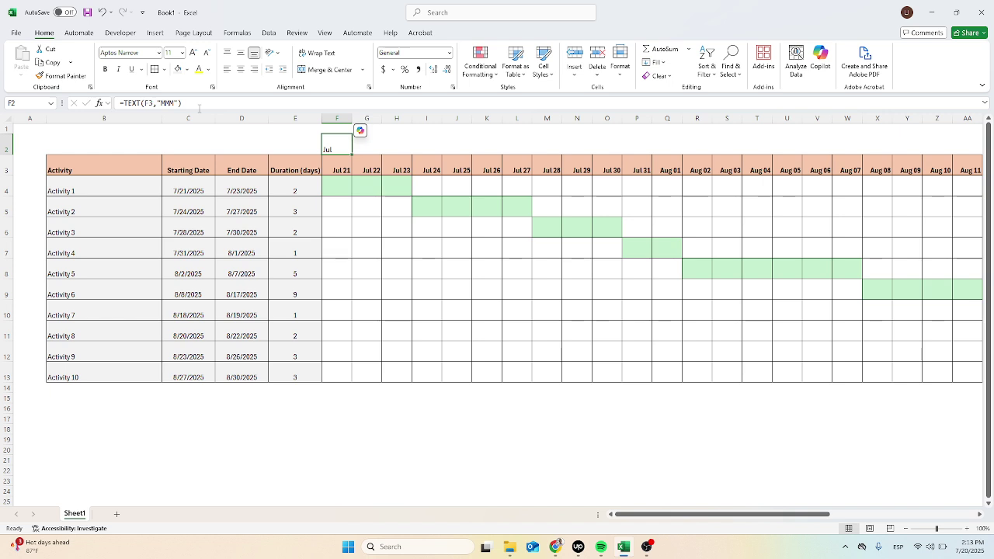
# Step: Merge and centre F2:P2 and enter July as the month header
pyautogui.moveTo(342, 145); pyautogui.dragTo(645, 146)
pyautogui.click(326, 70)
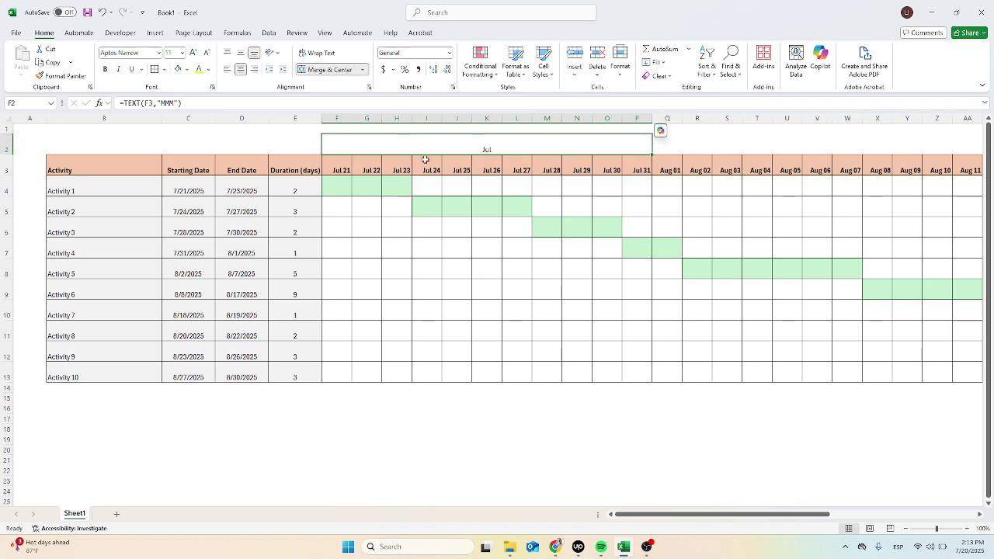
pyautogui.write('July')
pyautogui.press('Return')
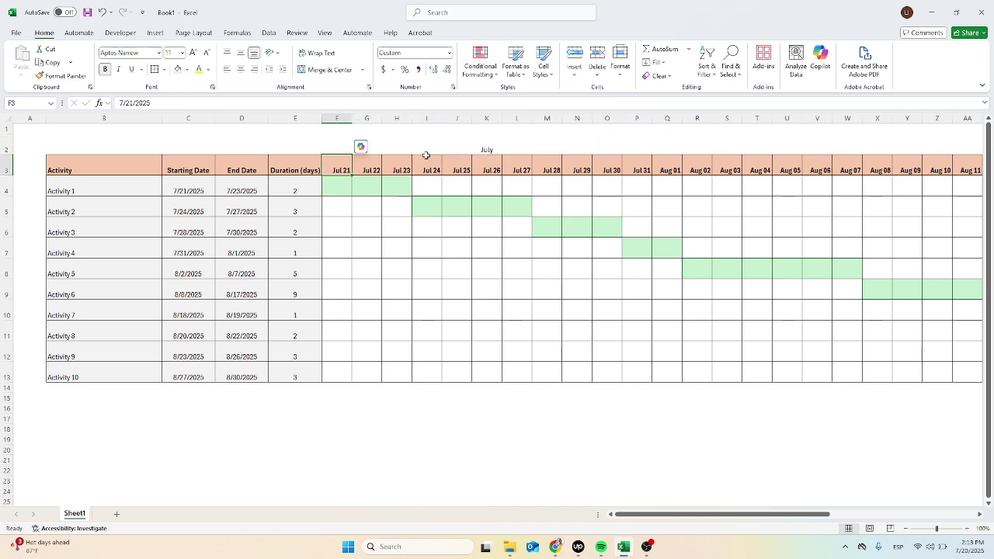
# Step: Create a merged August header over Q2:AU2 with formula =Q3, then return to the sheet start
pyautogui.click(425, 152)
pyautogui.hotkey('ctrl', 'c')
pyautogui.press('Right')
pyautogui.hotkey('ctrl', 'v')
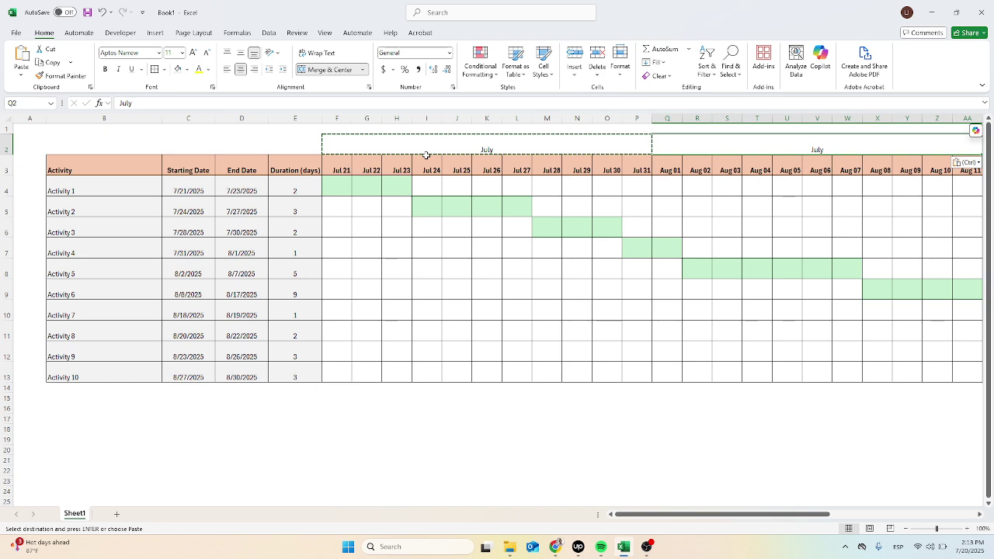
pyautogui.press('Right')
pyautogui.hotkey('shift', 'Right')
pyautogui.hotkey('shift', 'Right')
pyautogui.hotkey('shift', 'Right')
pyautogui.hotkey('shift', 'Right')
pyautogui.hotkey('shift', 'Right')
pyautogui.hotkey('shift', 'Right')
pyautogui.hotkey('shift', 'Right')
pyautogui.hotkey('shift', 'Right')
pyautogui.hotkey('shift', 'Right')
pyautogui.hotkey('shift', 'Right')
pyautogui.hotkey('shift', 'Right')
pyautogui.hotkey('shift', 'Right')
pyautogui.hotkey('shift', 'Right')
pyautogui.hotkey('shift', 'Right')
pyautogui.hotkey('shift', 'Right')
pyautogui.hotkey('shift', 'Right')
pyautogui.hotkey('shift', 'Right')
pyautogui.hotkey('shift', 'Right')
pyautogui.hotkey('shift', 'Right')
pyautogui.hotkey('shift', 'Right')
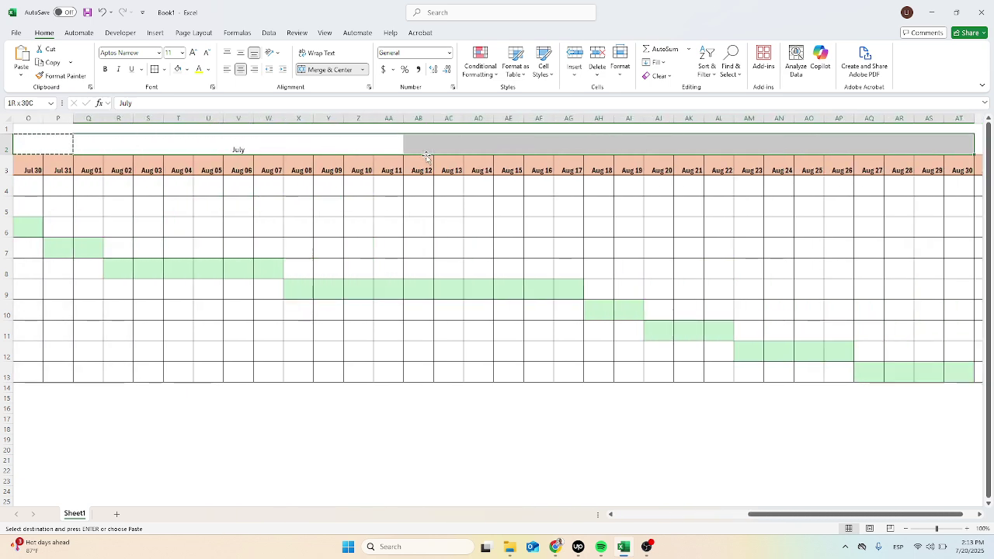
pyautogui.hotkey('shift', 'Right')
pyautogui.click(326, 70)
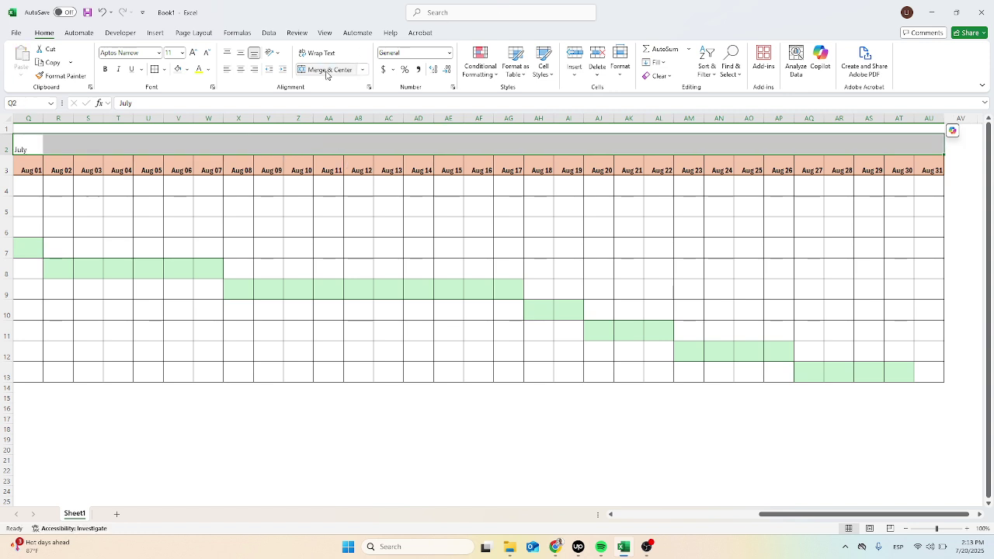
pyautogui.click(326, 70)
pyautogui.write('=Q3')
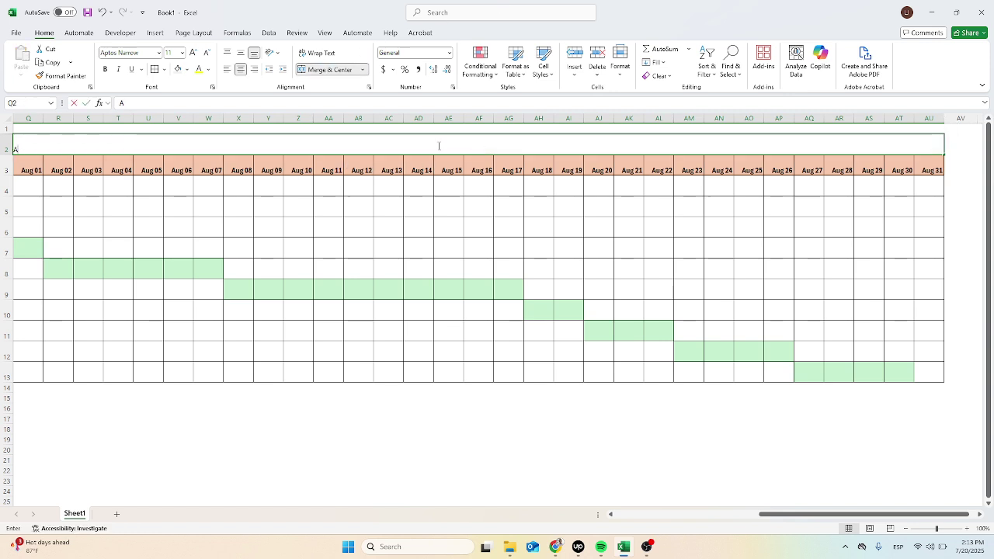
pyautogui.press('Return')
pyautogui.click(438, 145)
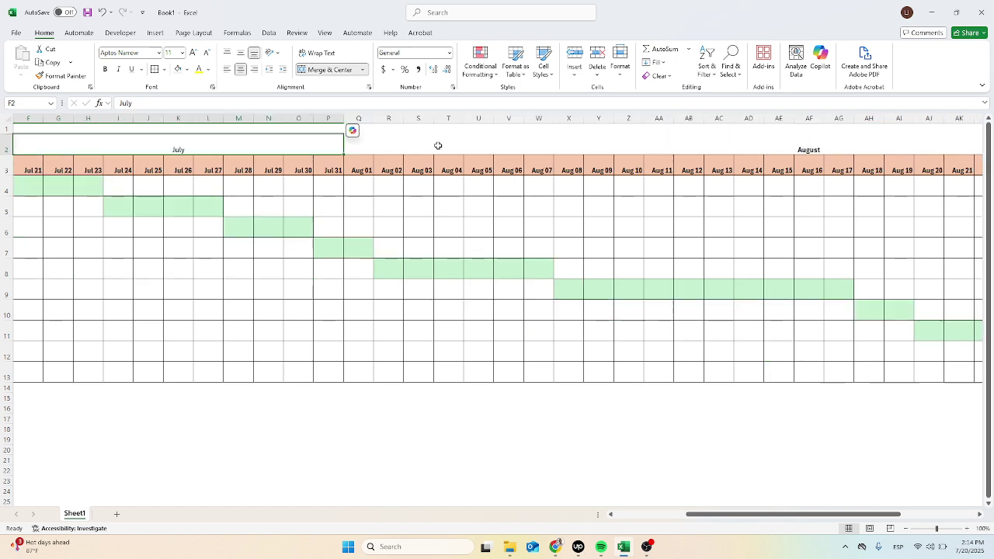
pyautogui.press('Home')
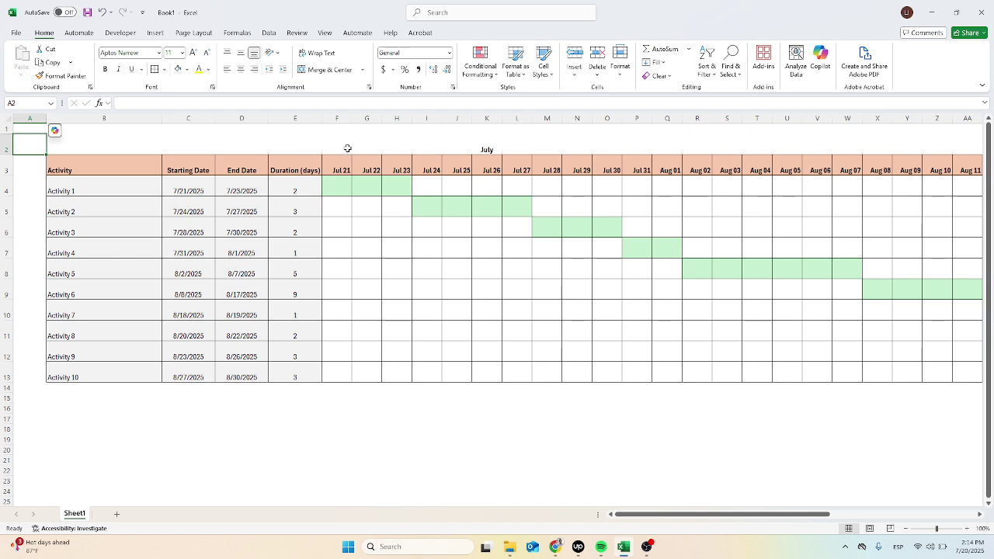
# Step: Middle-align the July and August month headers, enlarge their font and fill them gray
pyautogui.moveTo(348, 148); pyautogui.dragTo(948, 137)
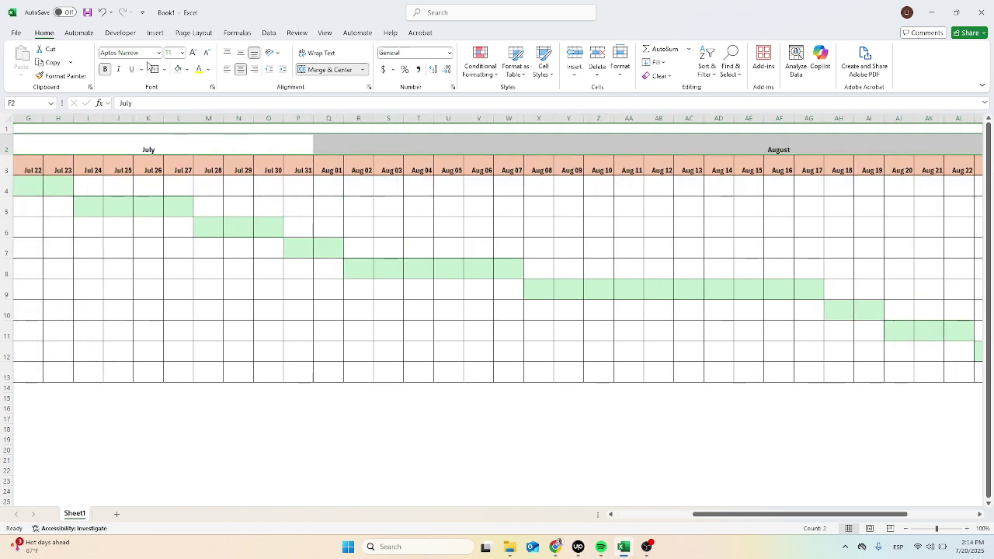
pyautogui.moveTo(148, 66); pyautogui.dragTo(267, 288)
pyautogui.moveTo(78, 268); pyautogui.dragTo(295, 295)
pyautogui.moveTo(484, 149); pyautogui.dragTo(926, 147)
pyautogui.click(241, 53)
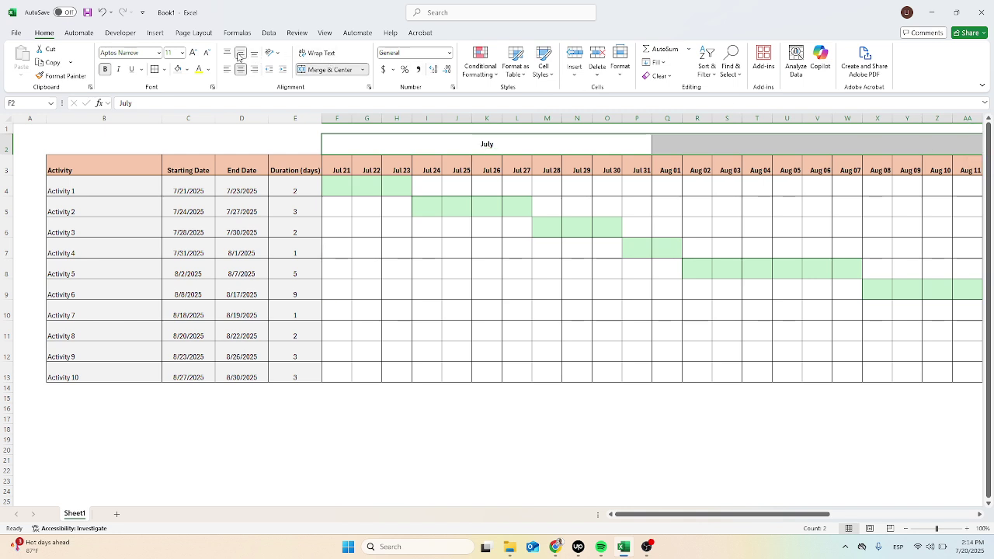
pyautogui.click(194, 53)
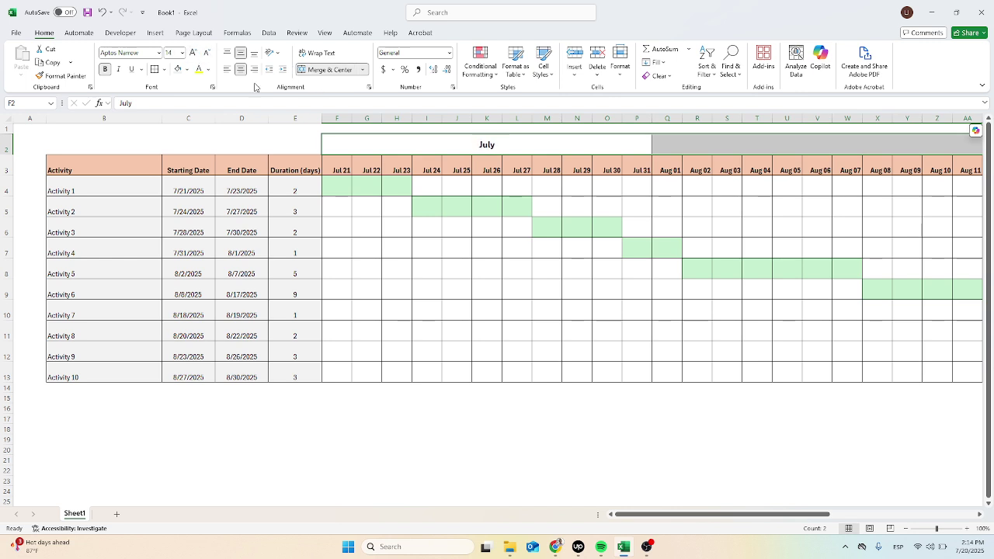
pyautogui.click(187, 72)
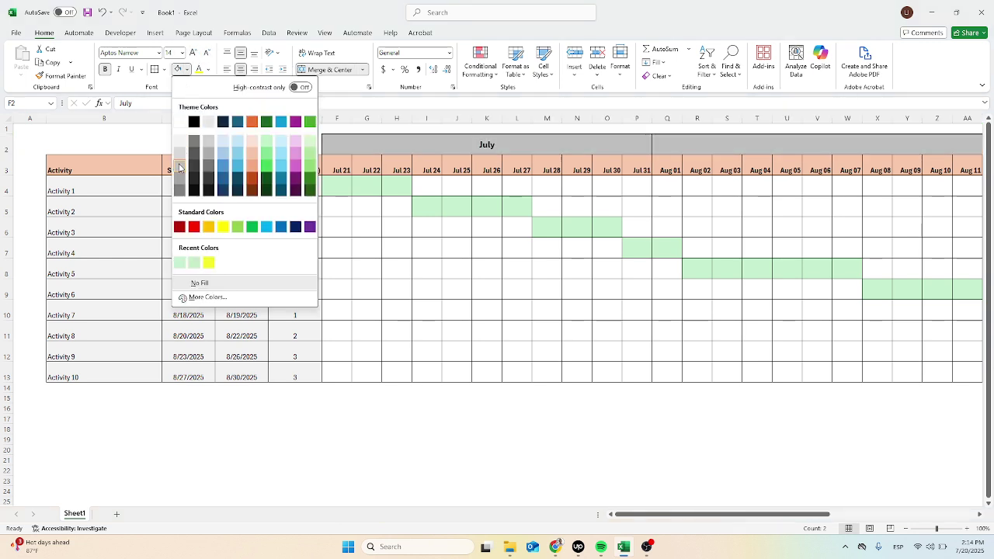
pyautogui.click(179, 170)
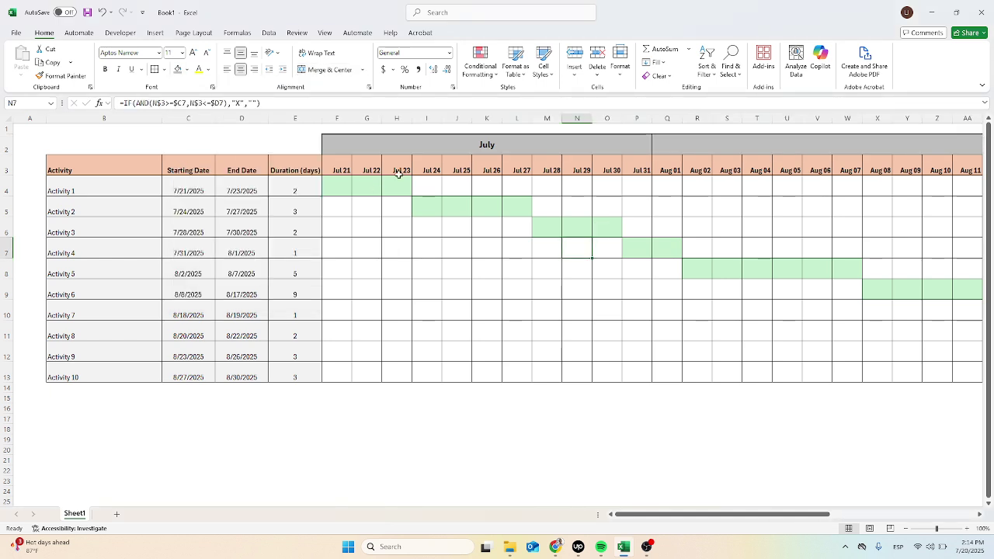
pyautogui.click(487, 170)
pyautogui.click(485, 264)
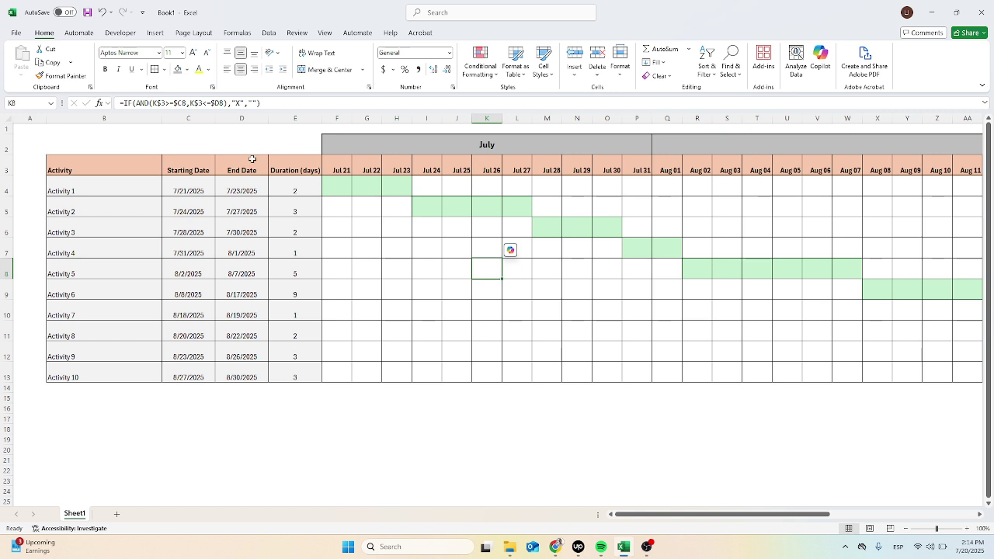
# Step: Fill the row-3 day headers from Jul 21 onward with light orange
pyautogui.click(351, 167)
pyautogui.hotkey('ctrl', 'shift', 'Right')
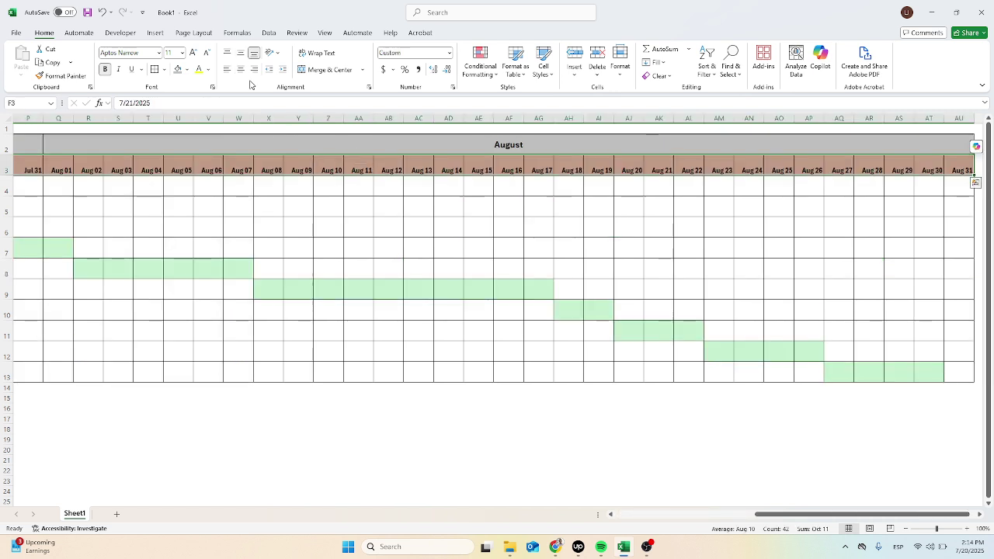
pyautogui.click(187, 69)
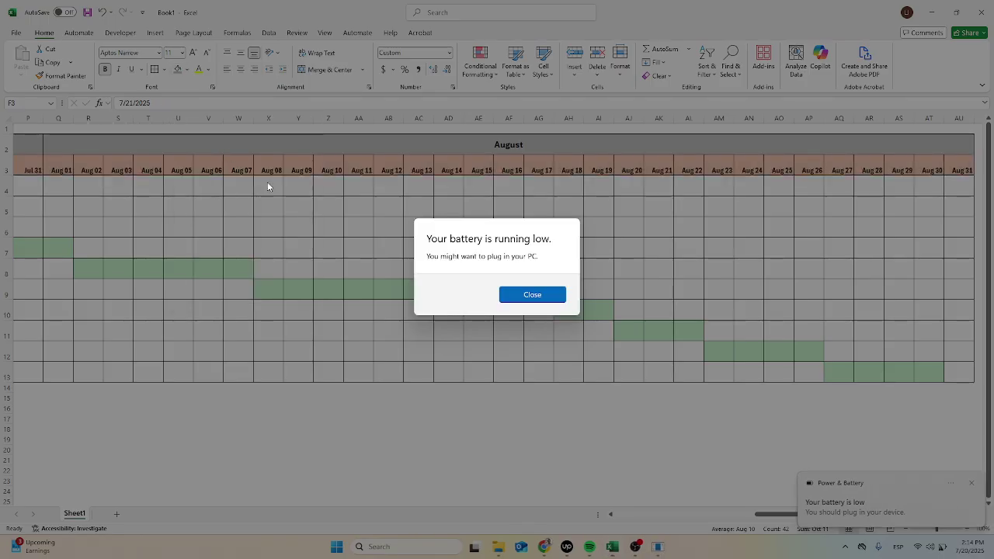
pyautogui.click(532, 295)
pyautogui.click(187, 69)
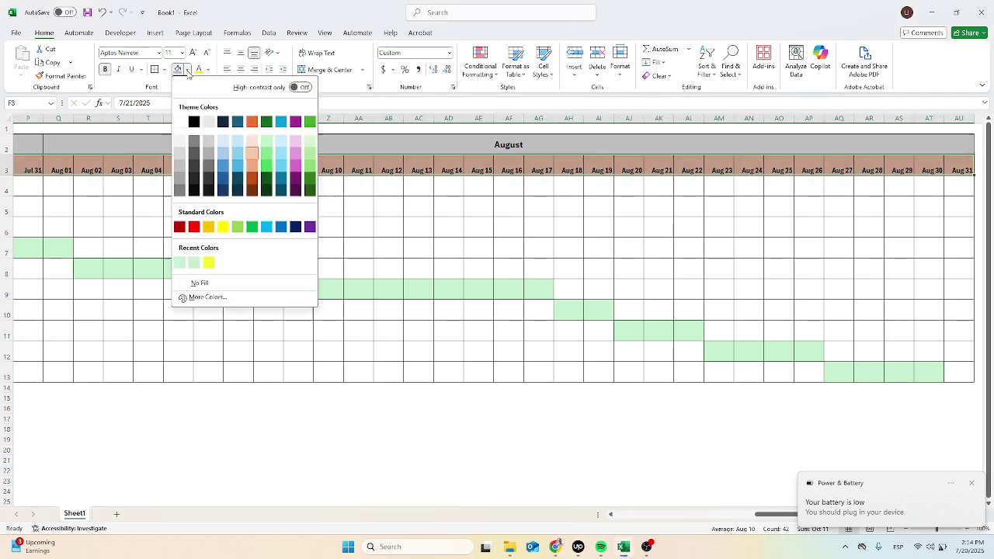
pyautogui.click(250, 144)
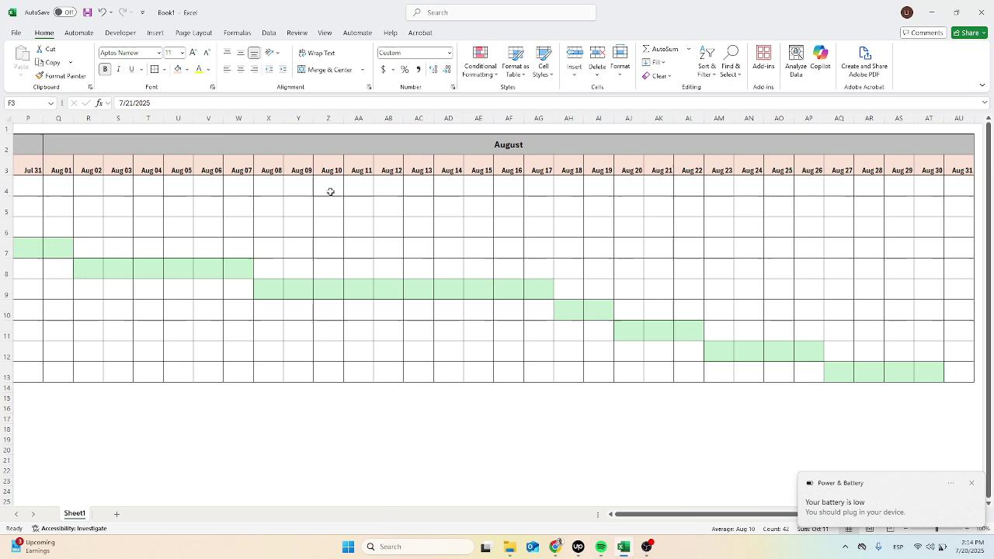
pyautogui.hscroll(-10, 443, 233)
# Step: Freeze panes at column E from the View tab's Freeze Panes options
pyautogui.click(312, 171)
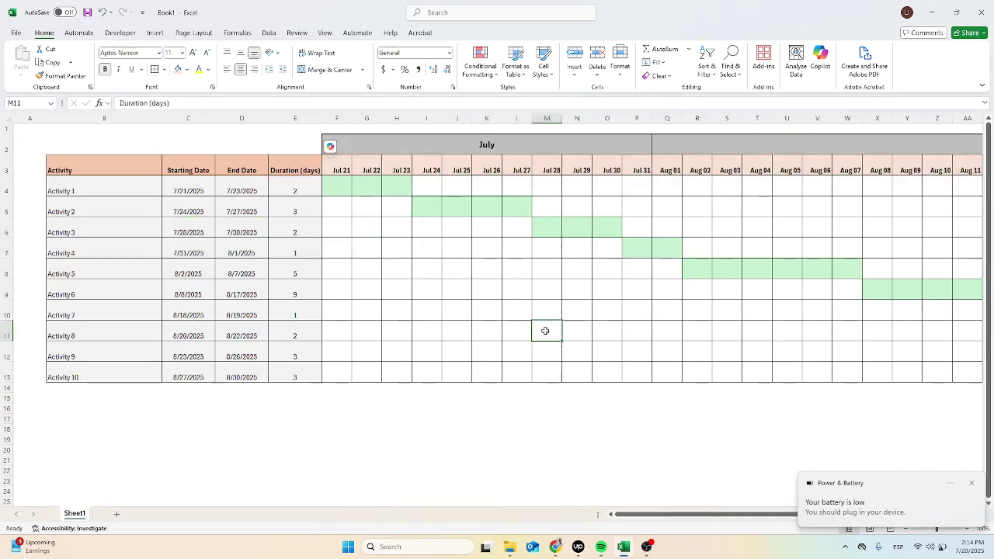
pyautogui.click(547, 330)
pyautogui.click(295, 118)
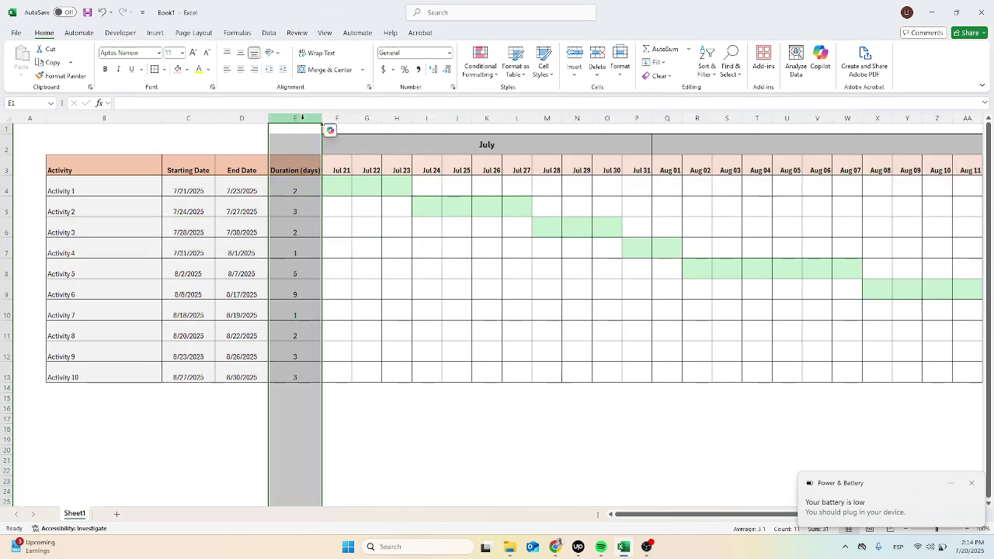
pyautogui.click(324, 33)
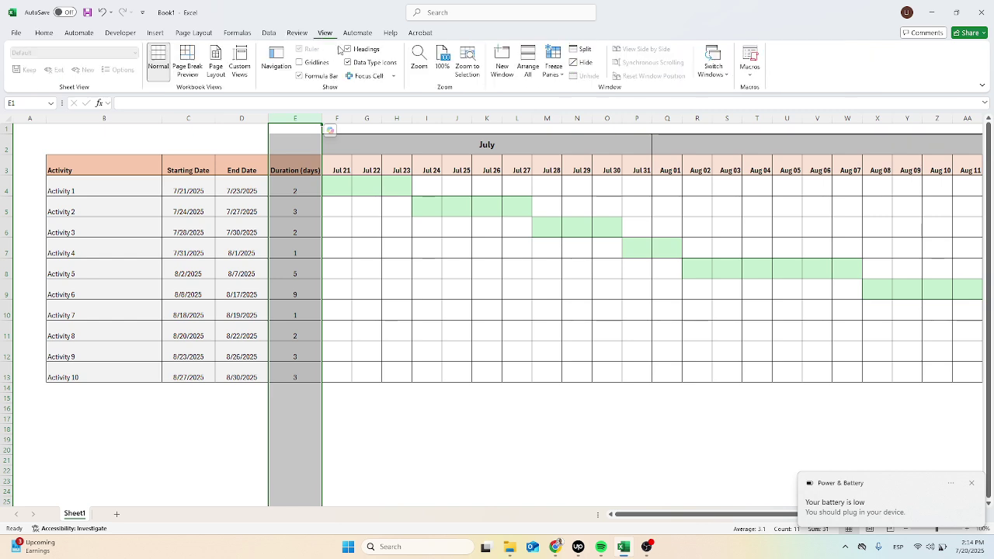
pyautogui.click(553, 67)
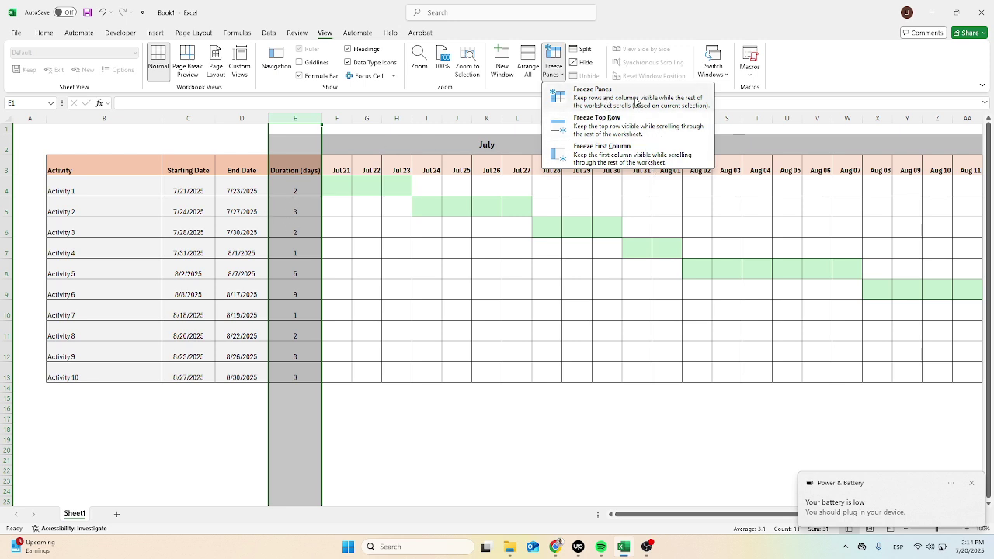
pyautogui.click(592, 93)
pyautogui.click(515, 250)
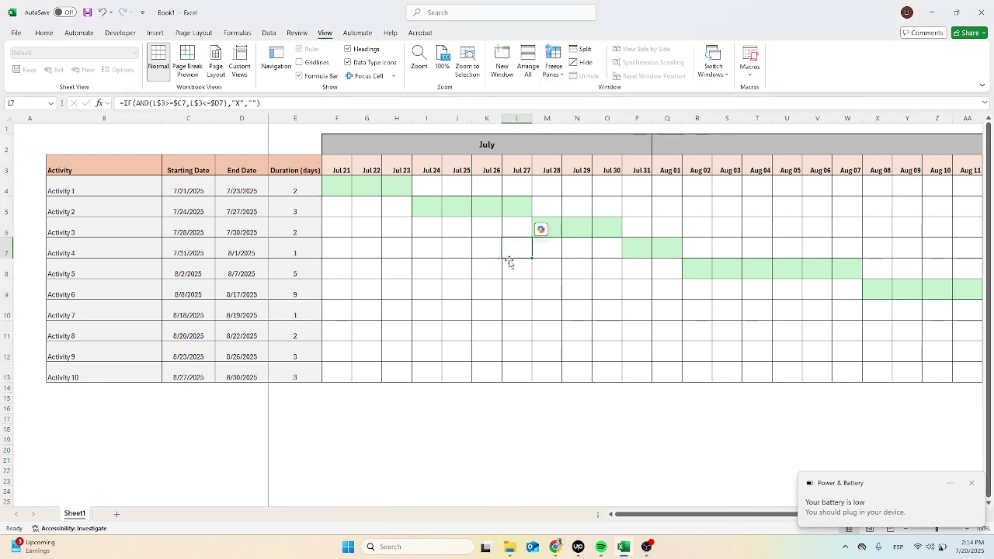
# Step: Unfreeze the panes and refreeze at column F so columns A–E stay fixed
pyautogui.click(338, 118)
pyautogui.press('Down')
pyautogui.press('Down')
pyautogui.hotkey('ctrl', 'shift', 'Right')
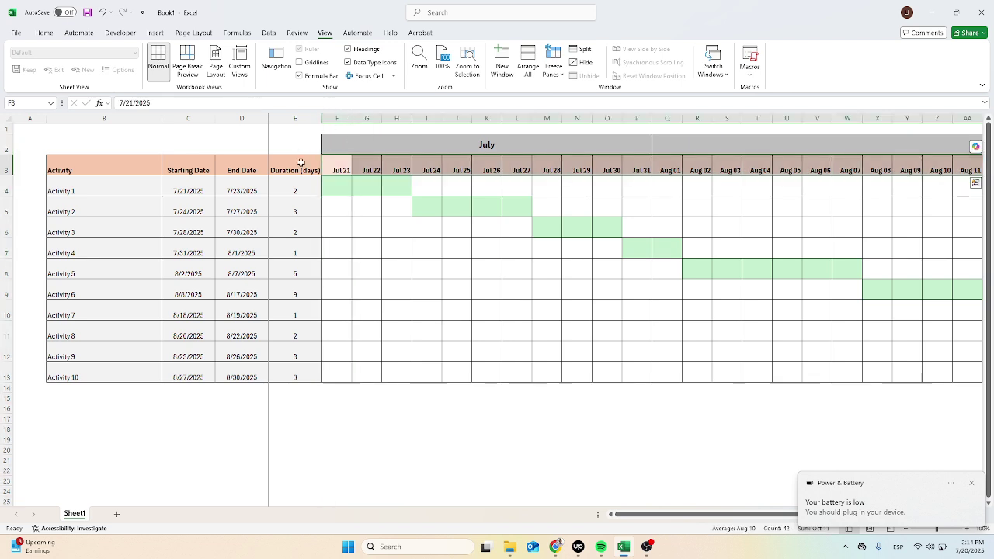
pyautogui.click(301, 163)
pyautogui.click(553, 62)
pyautogui.click(598, 91)
pyautogui.click(337, 118)
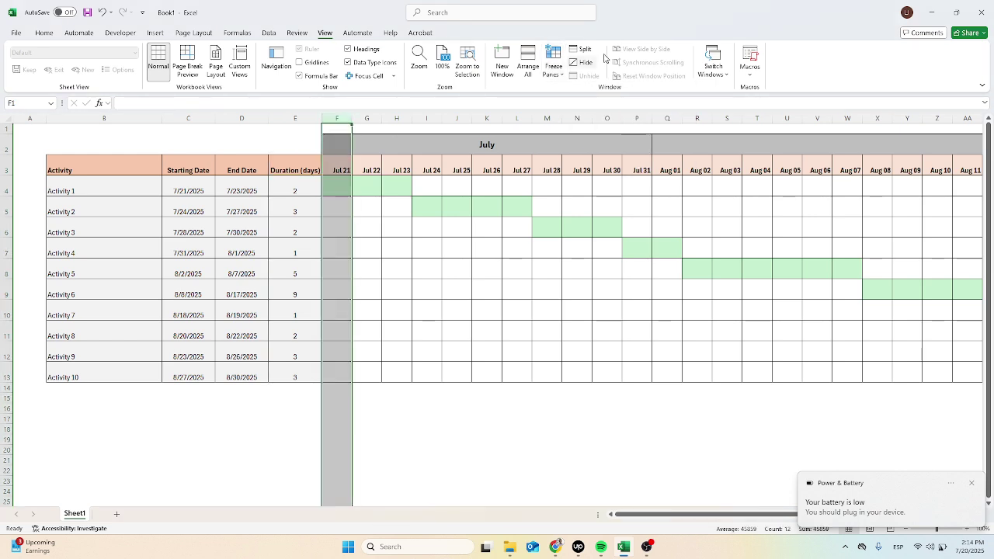
pyautogui.click(550, 70)
pyautogui.click(624, 98)
pyautogui.click(547, 206)
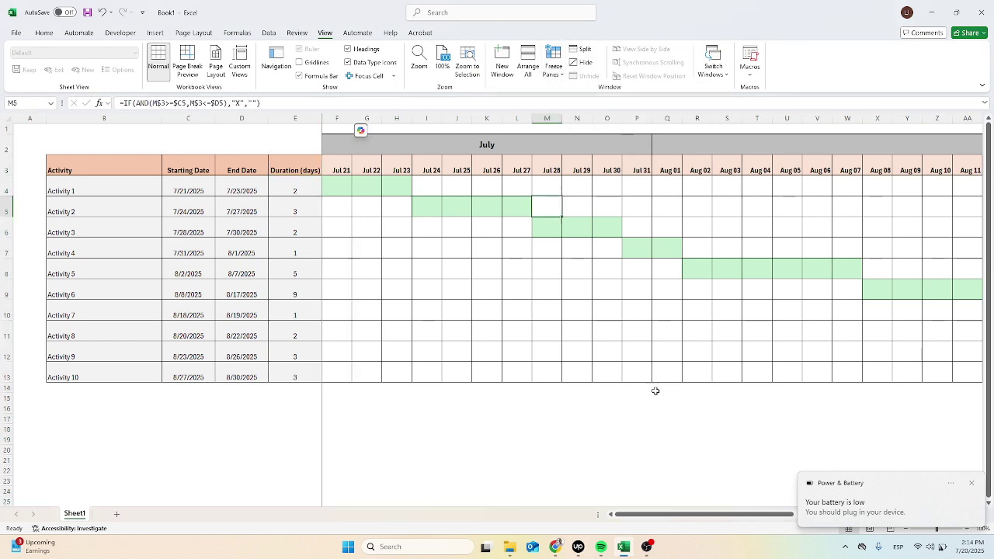
pyautogui.moveTo(773, 514)
pyautogui.mouseDown()
pyautogui.moveTo(843, 512)
pyautogui.moveTo(759, 505)
pyautogui.mouseUp()
# Step: Set Activity 1's duration in E4 to 5 days and inspect the first bars
pyautogui.click(287, 190)
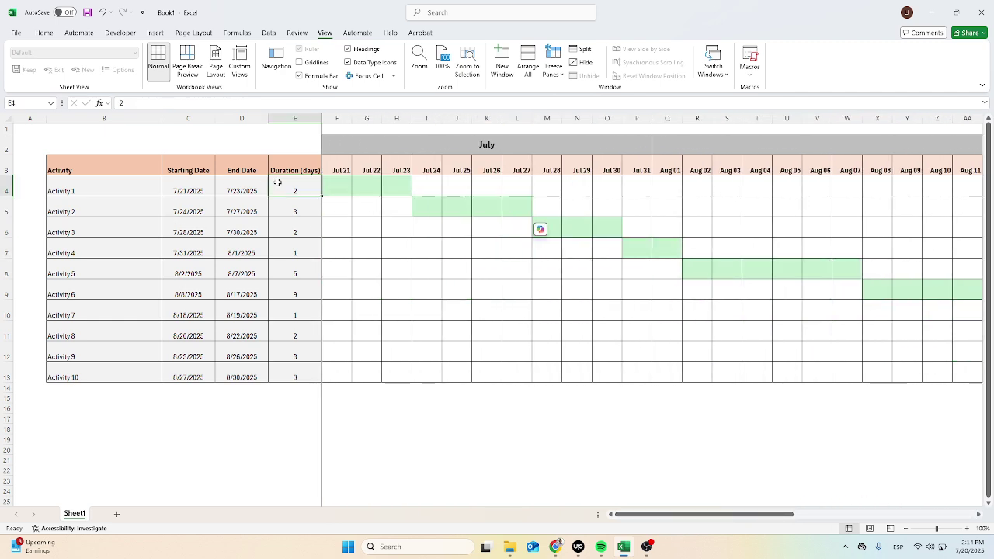
pyautogui.write('5')
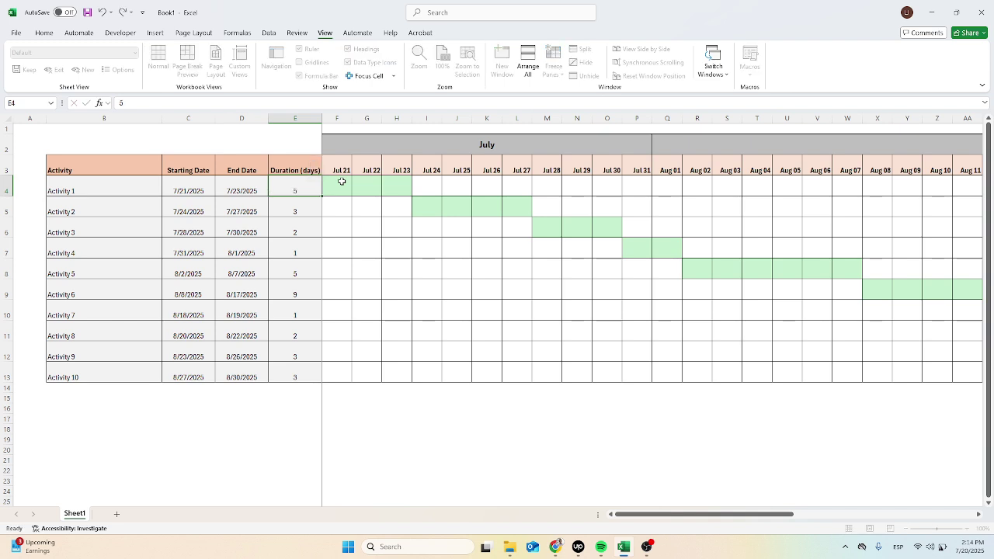
pyautogui.press('Return')
pyautogui.moveTo(344, 187); pyautogui.dragTo(490, 190)
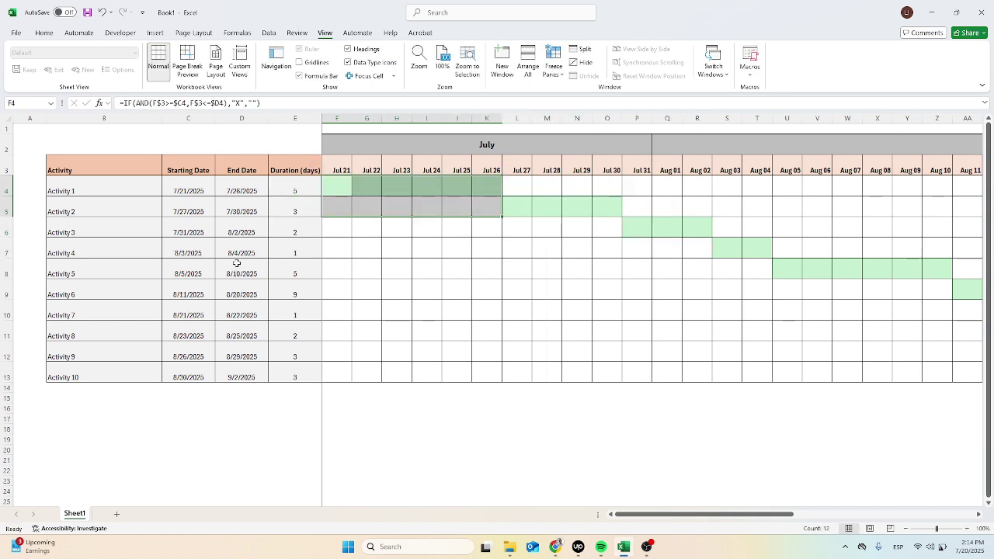
# Step: Change Activity 1's duration to 1 day, ending 7/22/2025, and check the shifted bars
pyautogui.click(312, 188)
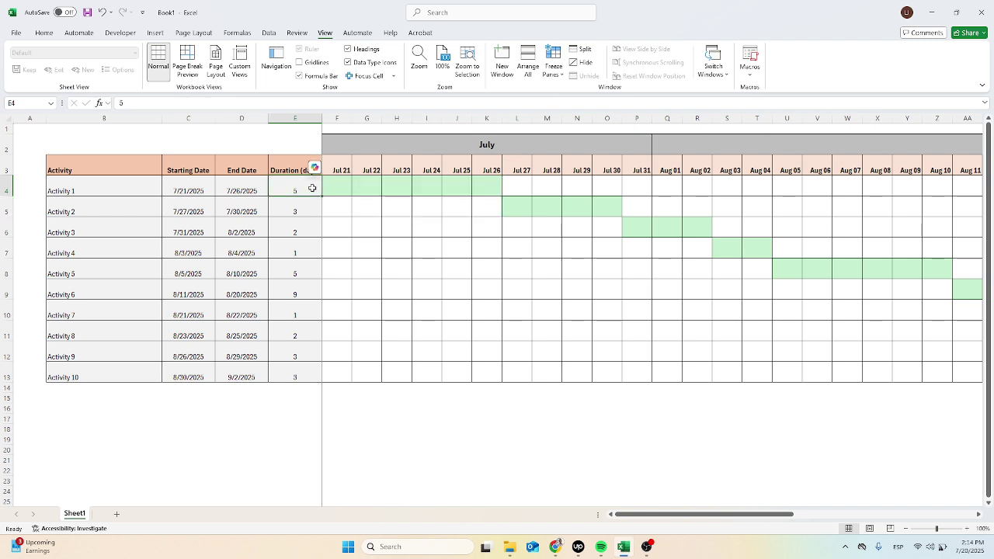
pyautogui.write('1')
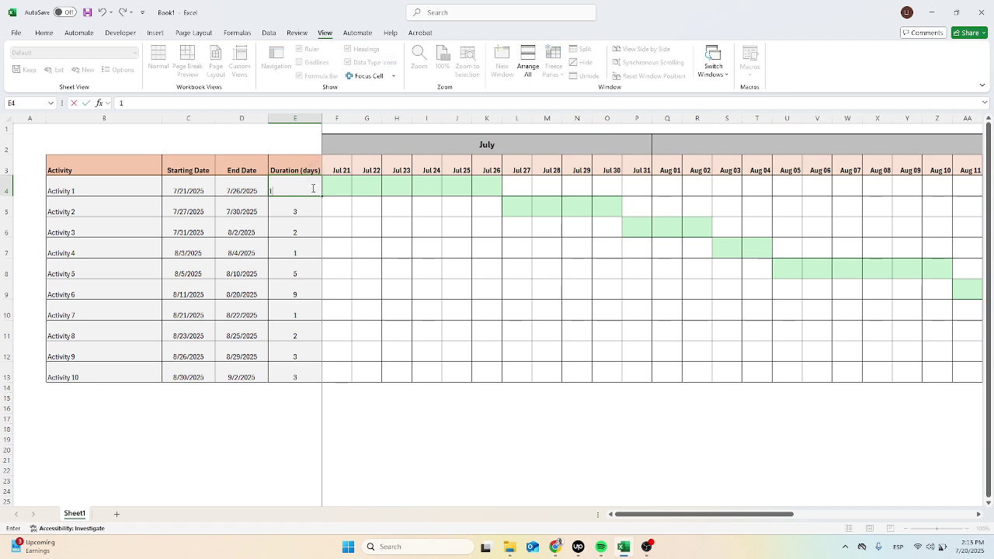
pyautogui.press('Return')
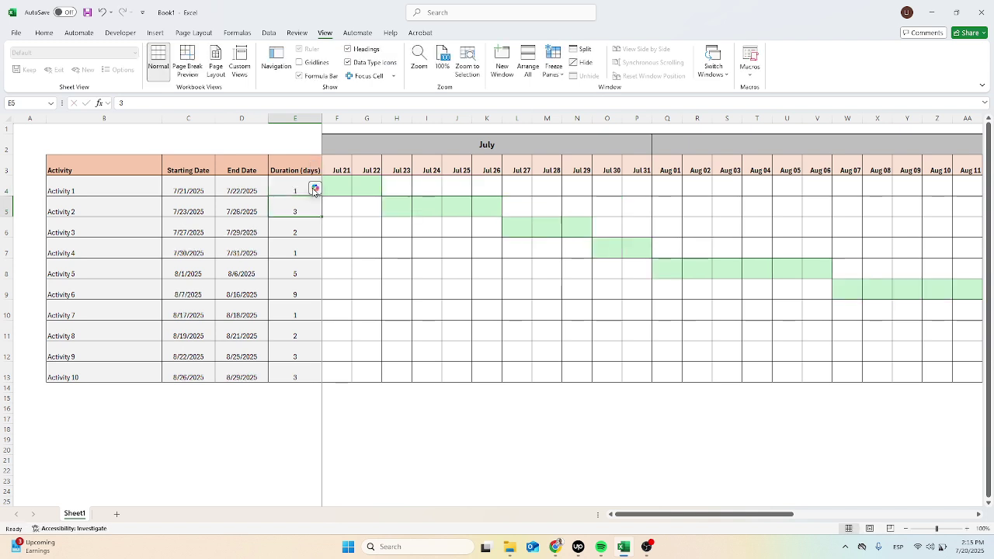
pyautogui.click(371, 201)
pyautogui.click(505, 249)
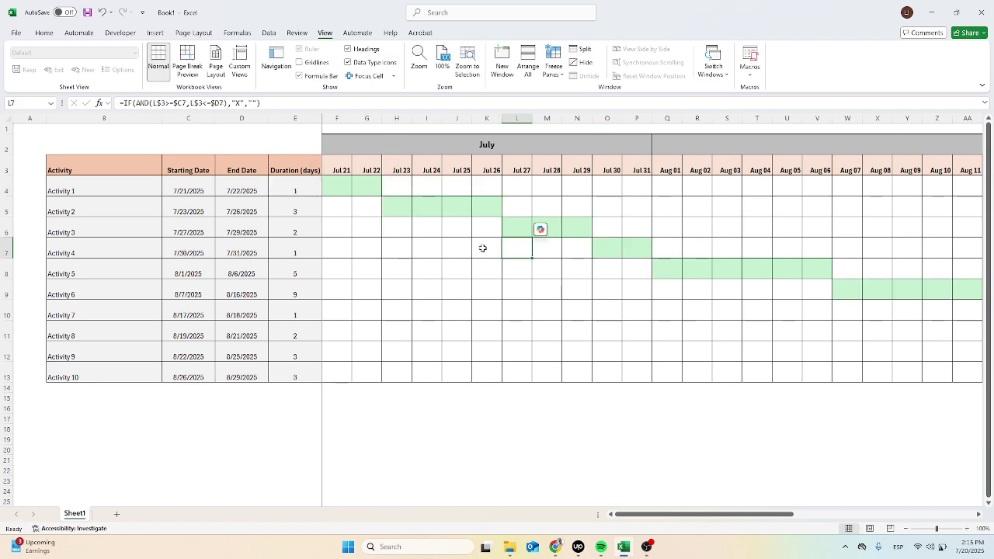